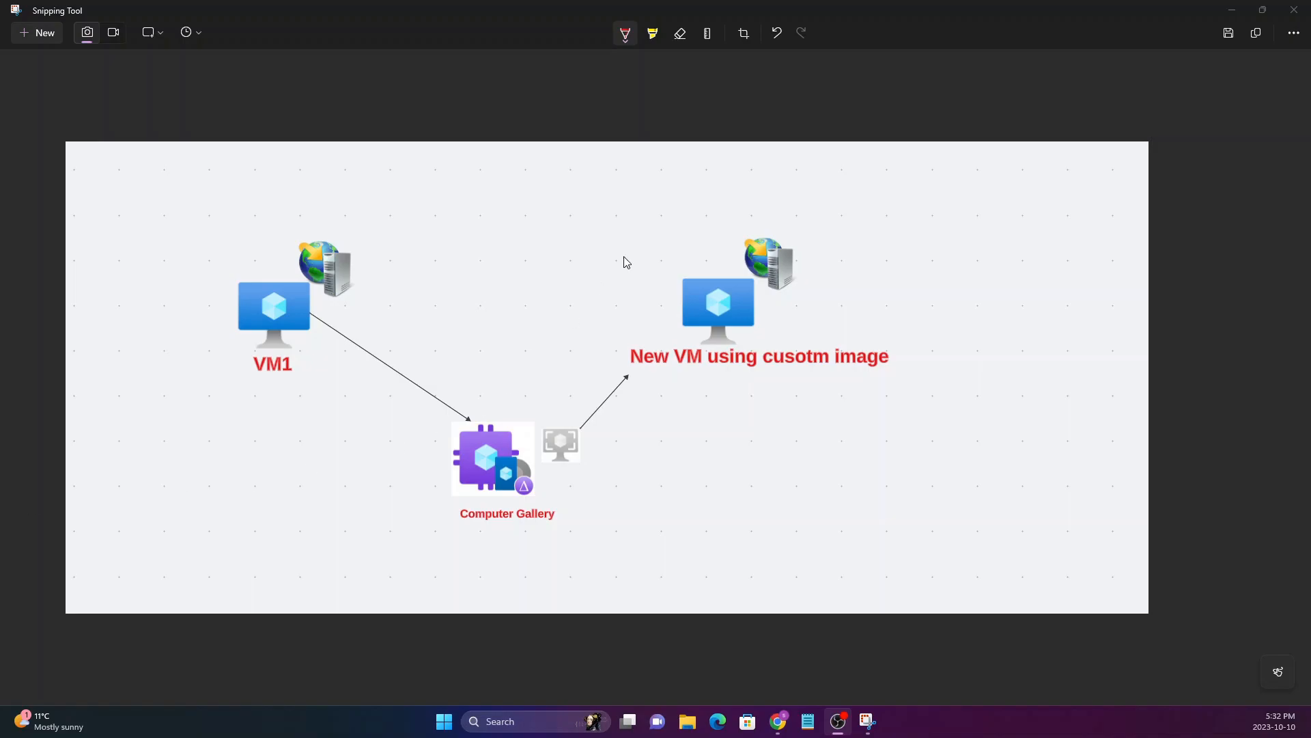
Choose the red pen colour and draw brackets around the VM1 and web server icons in the diagram
left_click(625, 32)
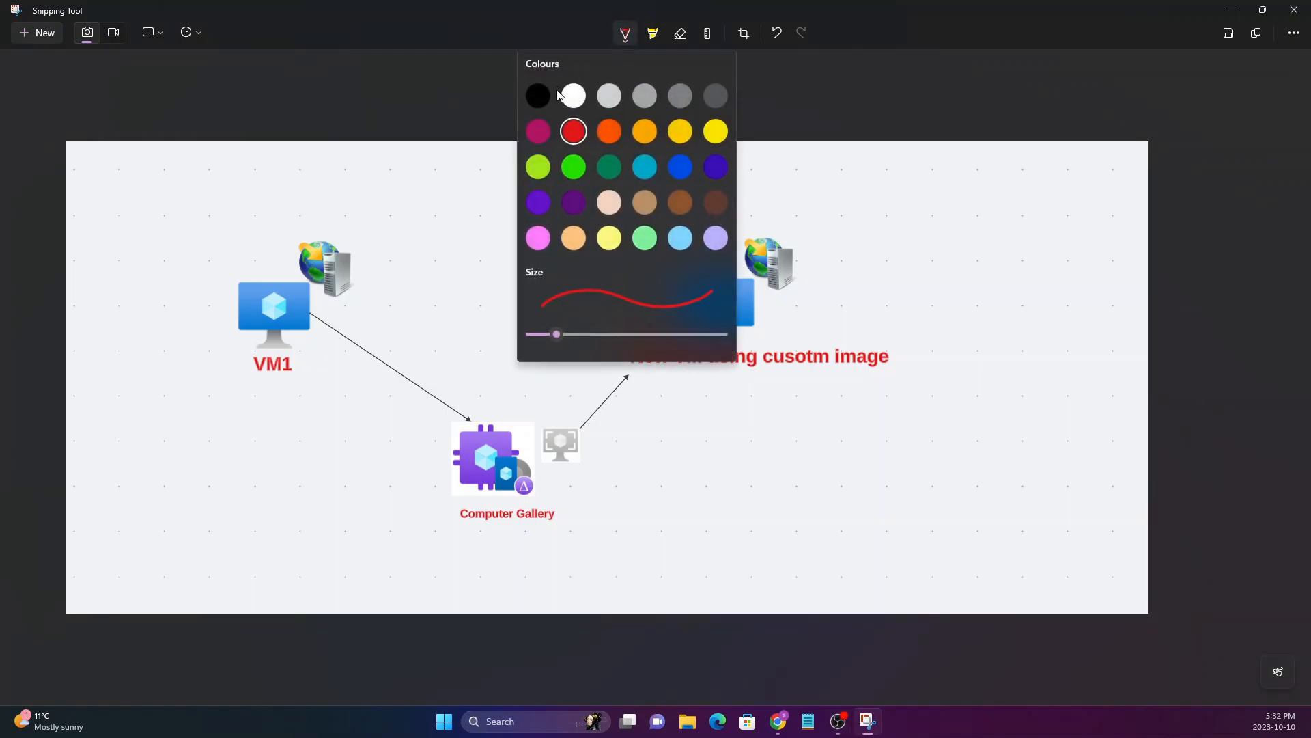
left_click(564, 132)
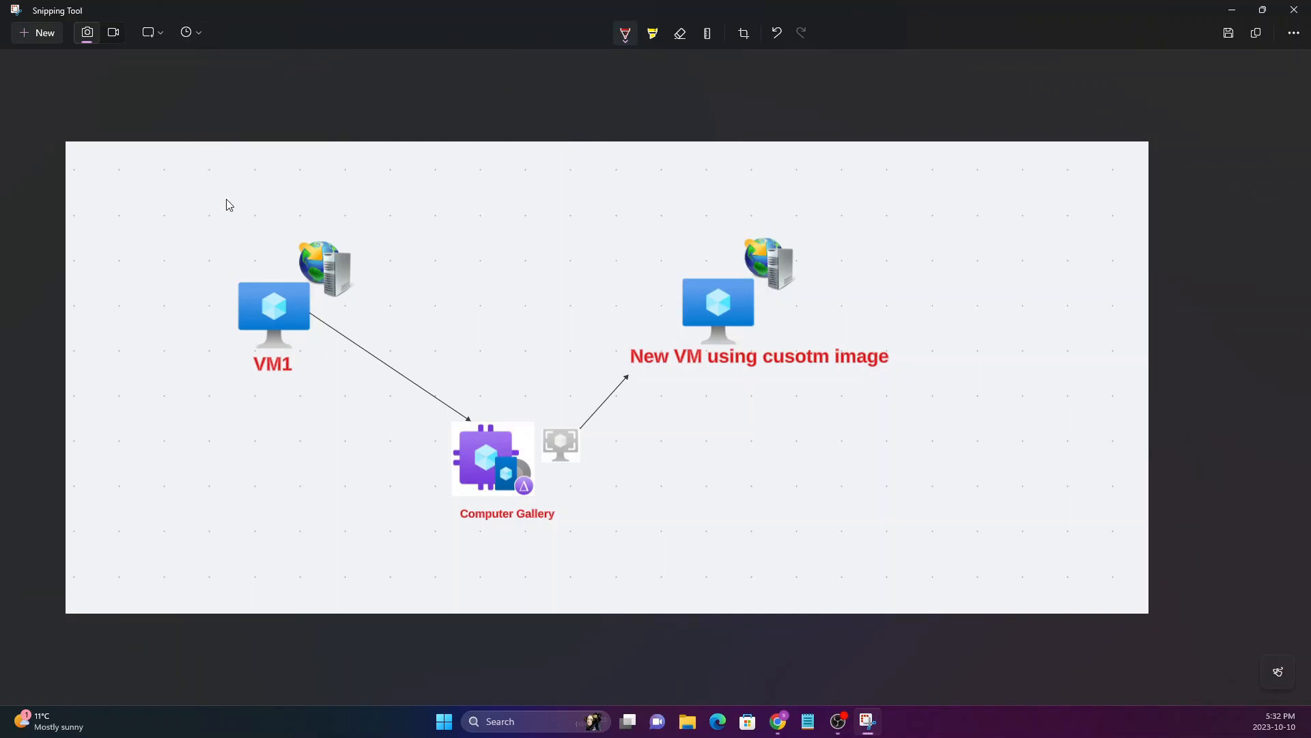
mouse_move(226, 272)
left_mouse_down()
mouse_move(216, 338)
mouse_move(226, 387)
left_mouse_up()
mouse_move(353, 245)
left_mouse_down()
mouse_move(369, 325)
mouse_move(338, 380)
left_mouse_up()
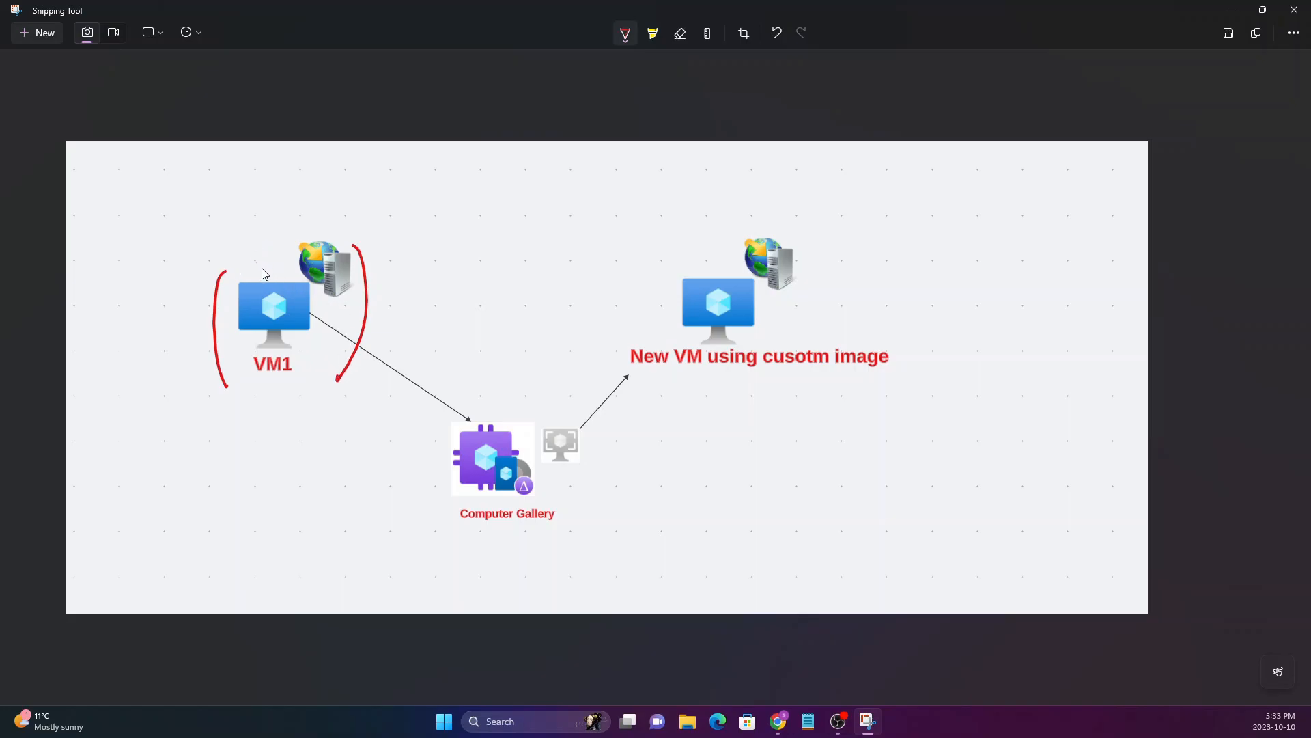
Draw an arrow from VM1 and handwrite "IIS → D." above its web server icon
mouse_move(258, 282)
left_mouse_down()
mouse_move(276, 257)
mouse_move(282, 272)
left_mouse_up()
mouse_move(284, 211)
left_mouse_down()
mouse_move(298, 196)
mouse_move(295, 231)
left_mouse_up()
mouse_move(289, 244)
left_mouse_down()
mouse_move(316, 191)
mouse_move(331, 202)
mouse_move(327, 224)
left_mouse_up()
left_click_drag(383, 181, 386, 205)
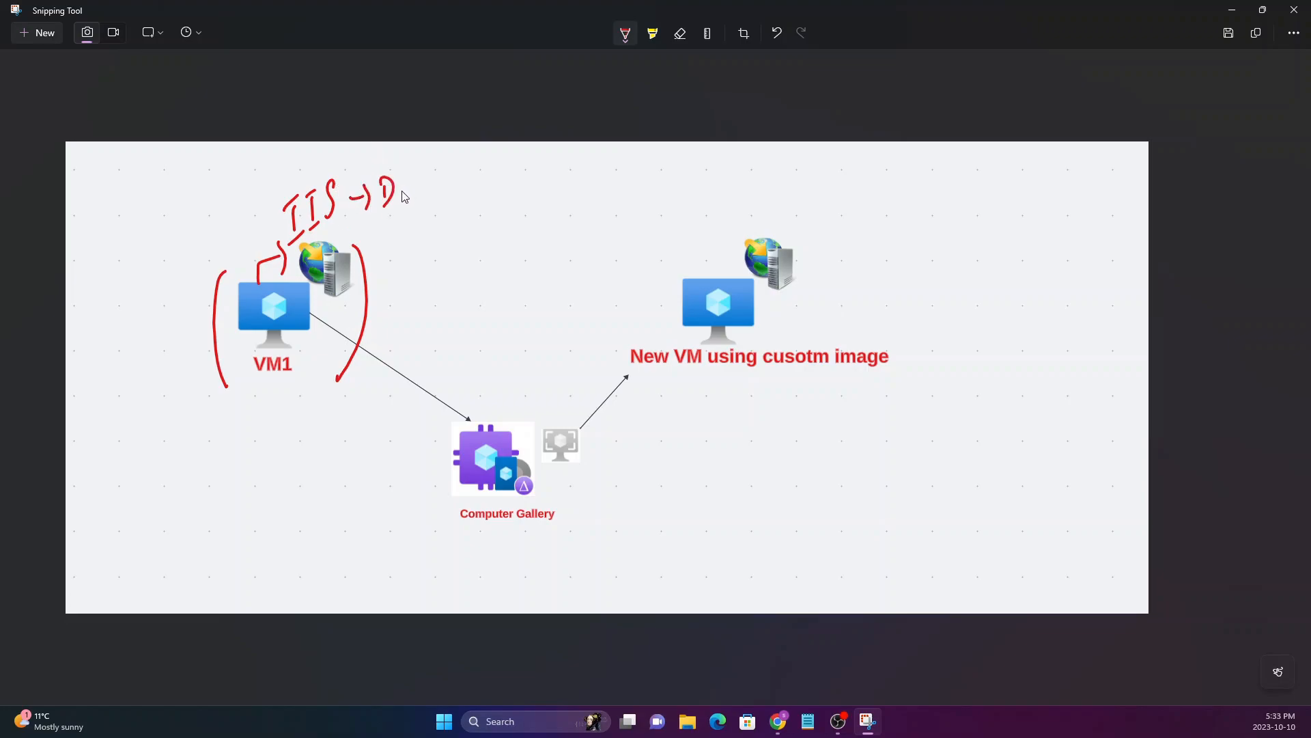
left_click(401, 191)
Mark VM1's web server icon with ticks and draw a curved underline beneath VM1
left_click(332, 299)
left_click_drag(332, 299, 379, 277)
mouse_move(209, 369)
left_mouse_down()
mouse_move(213, 395)
mouse_move(294, 382)
mouse_move(344, 345)
left_mouse_up()
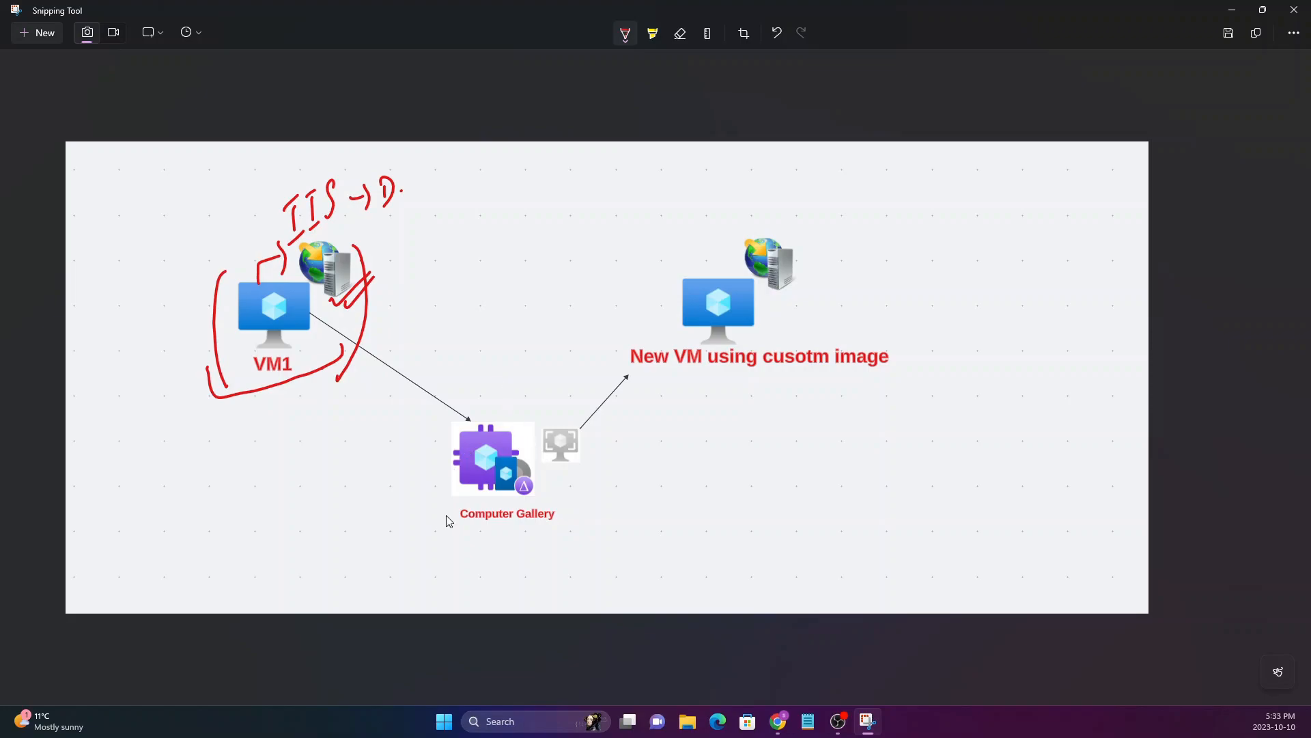
Underline the Computer Gallery label, then bracket and tick the image icon beside it
left_click_drag(456, 522, 489, 537)
mouse_move(543, 421)
left_mouse_down()
mouse_move(540, 471)
mouse_move(573, 471)
mouse_move(553, 502)
mouse_move(543, 489)
left_mouse_up()
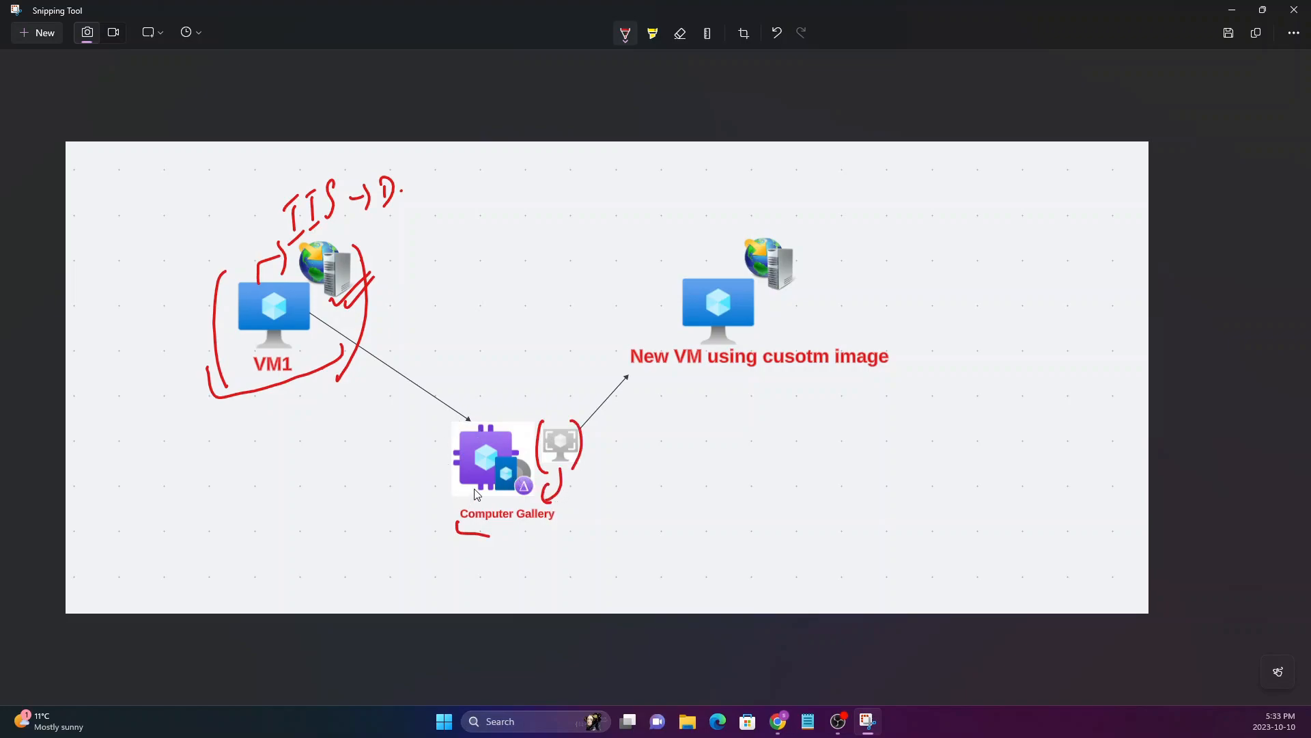
left_click_drag(554, 408, 571, 397)
Bracket the new VM and its web server icon, mark VM1, and draw a curved arrow from VM1 to the new VM
left_click_drag(671, 268, 622, 360)
left_click_drag(858, 275, 877, 366)
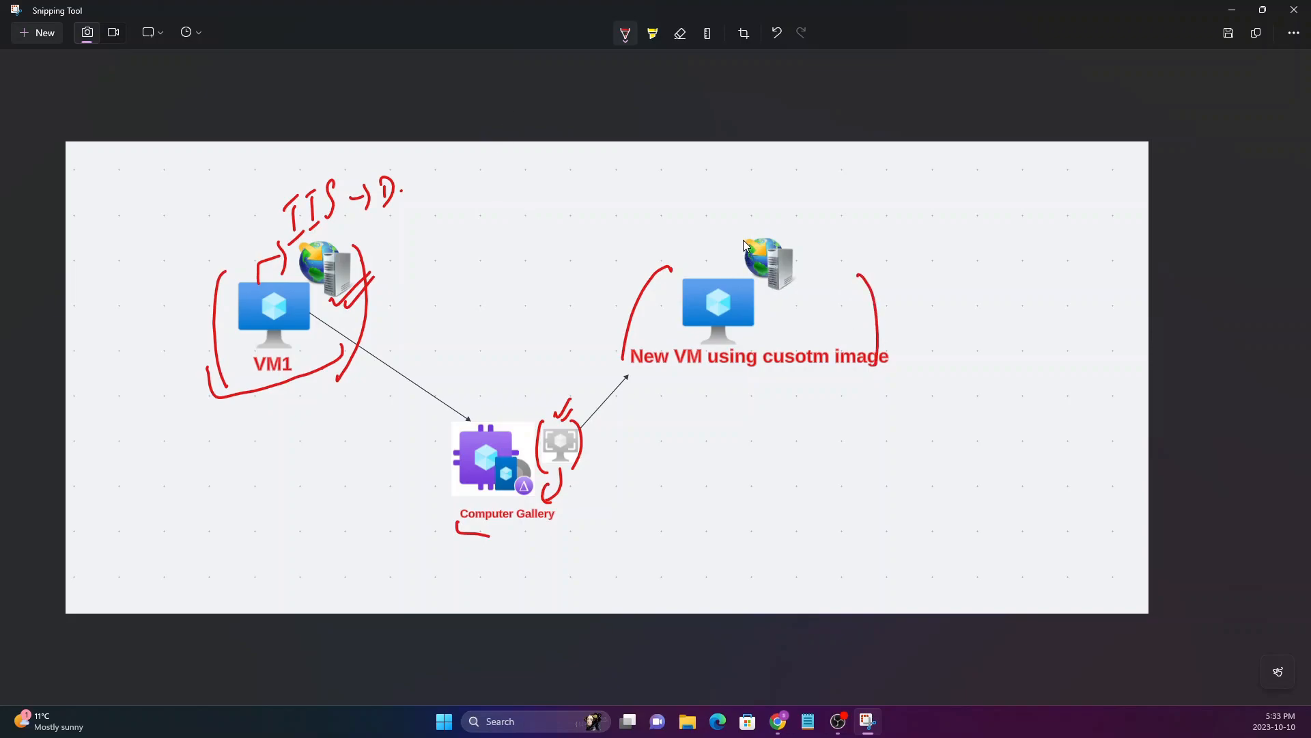
left_click_drag(798, 227, 792, 292)
mouse_move(309, 344)
left_mouse_down()
mouse_move(323, 322)
mouse_move(304, 392)
mouse_move(308, 377)
left_mouse_up()
mouse_move(400, 305)
left_mouse_down()
mouse_move(499, 270)
mouse_move(584, 305)
mouse_move(600, 282)
left_mouse_up()
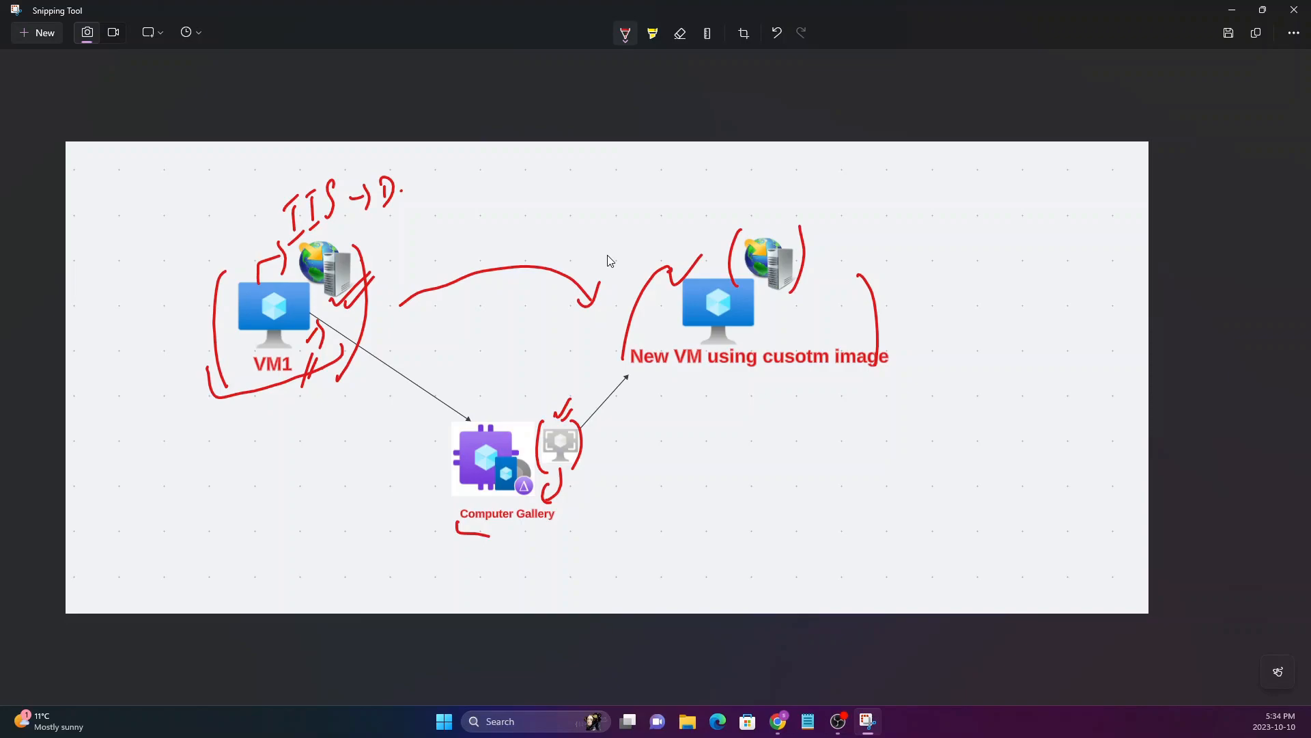
Switch to the Azure portal and open the overview of virtual machine VM1
left_click(1232, 9)
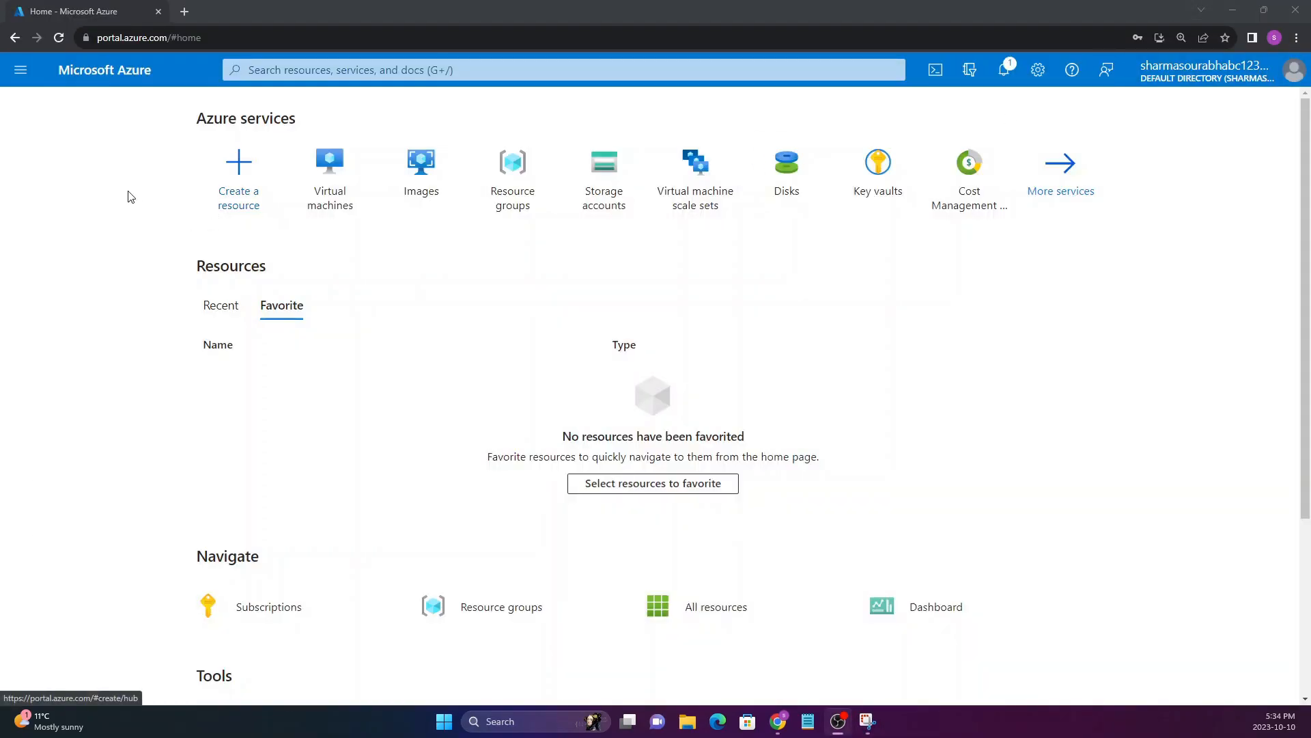
left_click(319, 177)
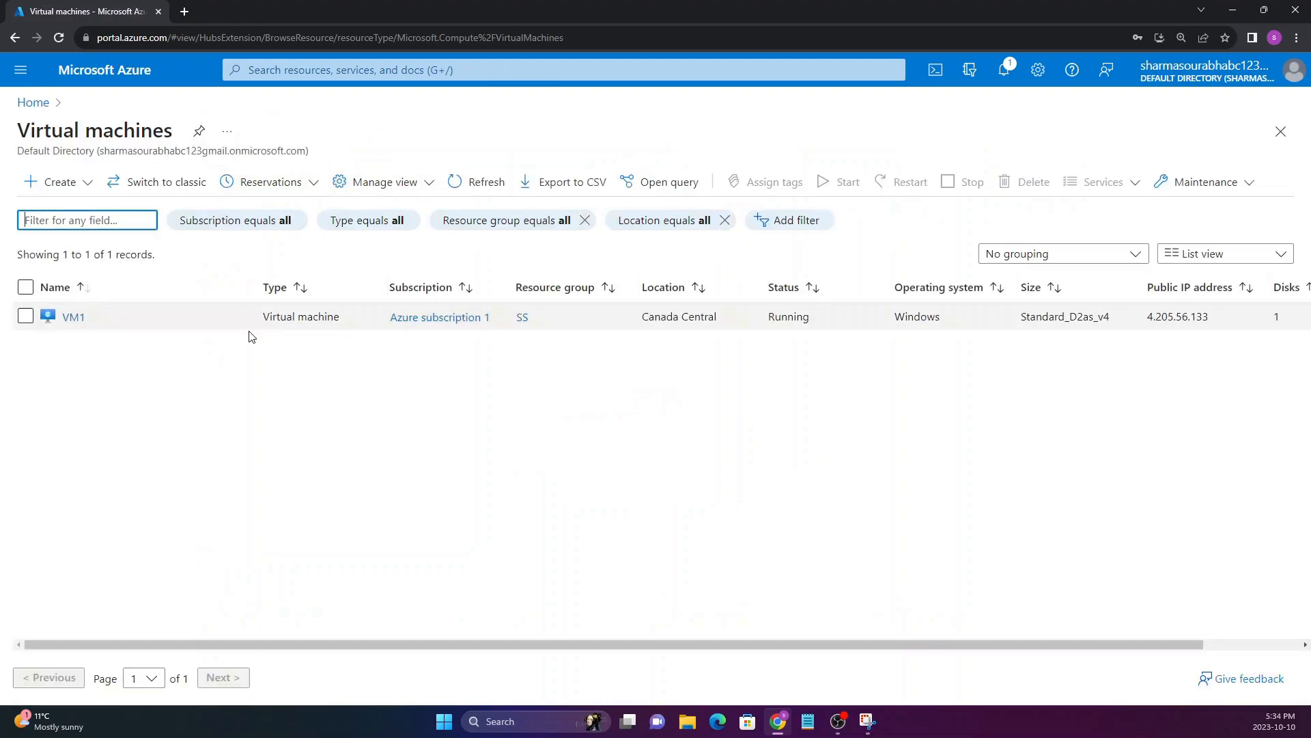
left_click_drag(60, 318, 94, 321)
left_click(85, 367)
left_click(74, 319)
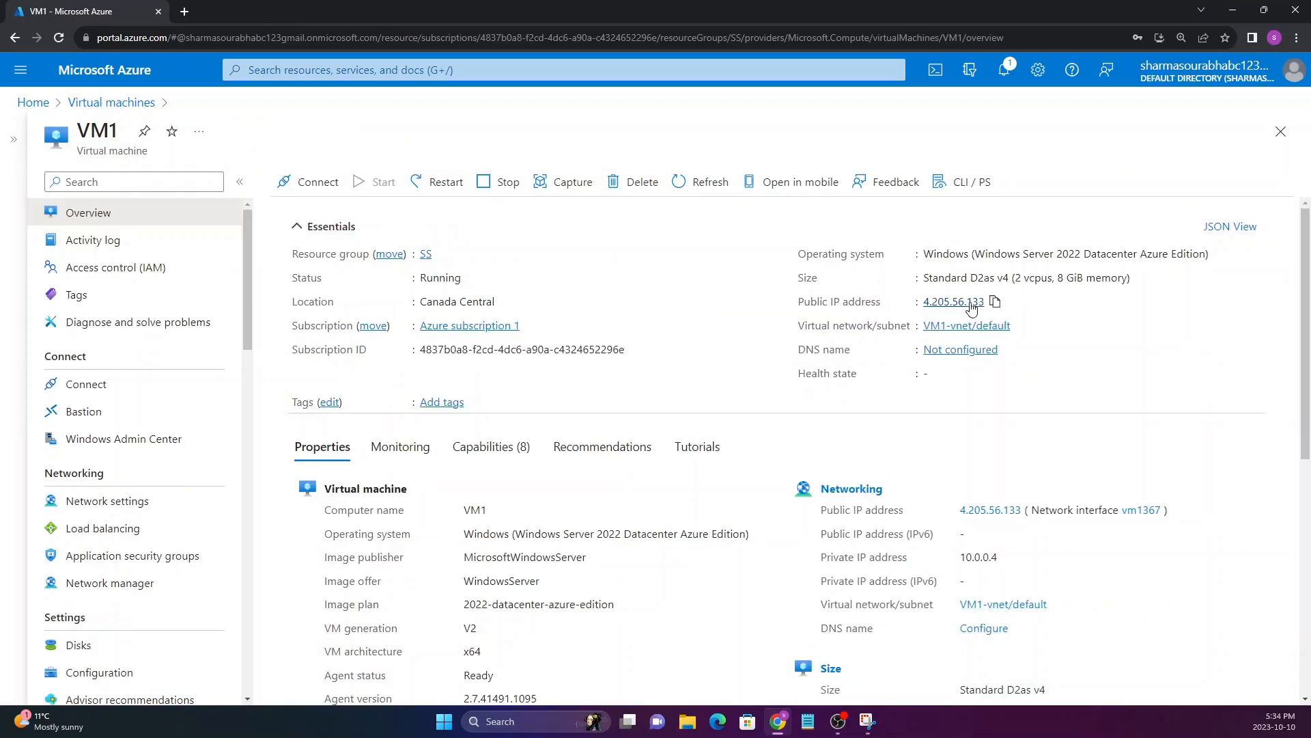
Copy VM1's public IP address and load it in a new browser tab to check its IIS page
left_click(997, 302)
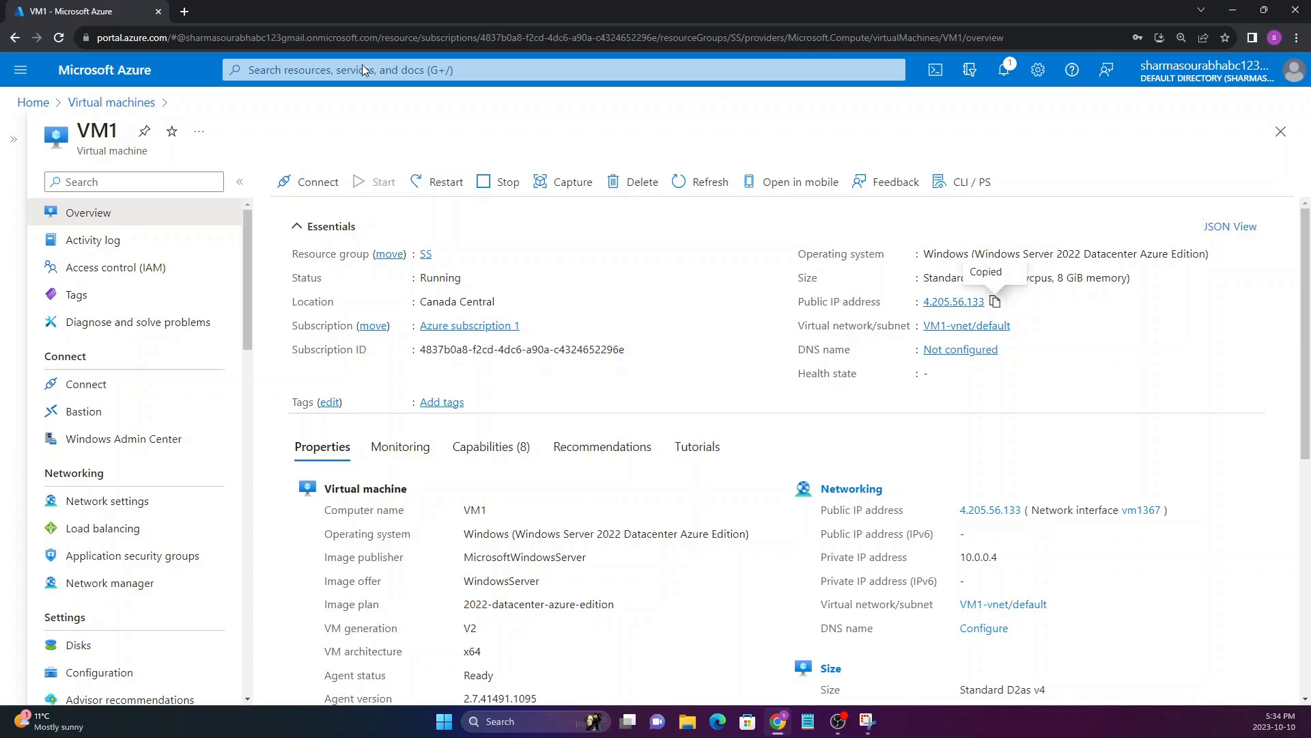
left_click(184, 11)
key("ctrl+v")
key("Return")
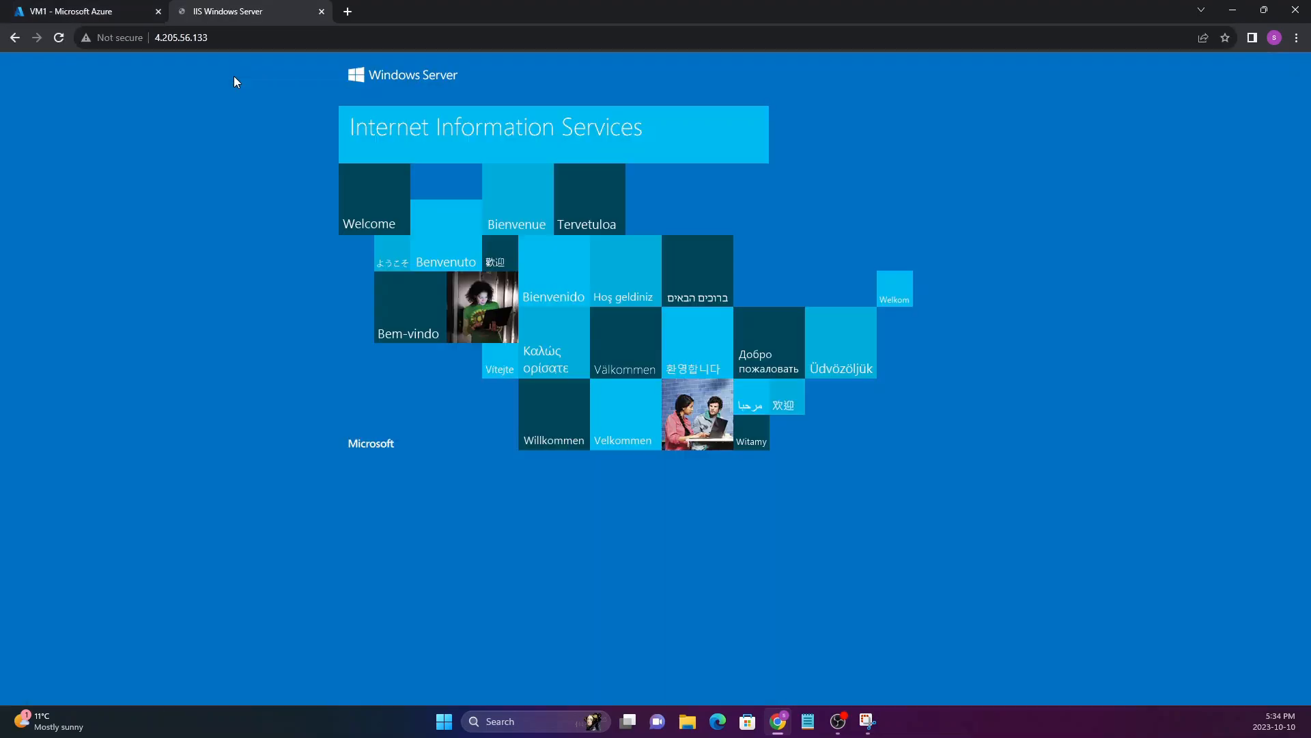
left_click_drag(292, 70, 779, 347)
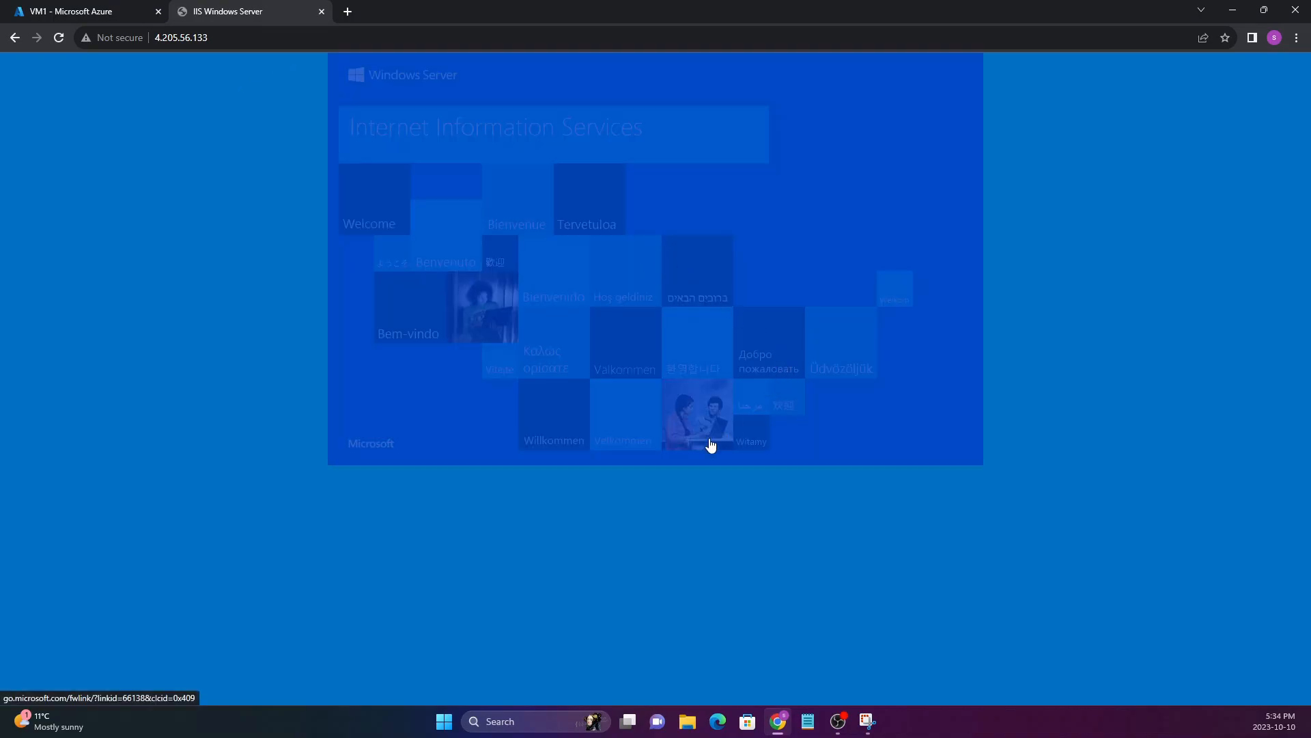
left_click(250, 102)
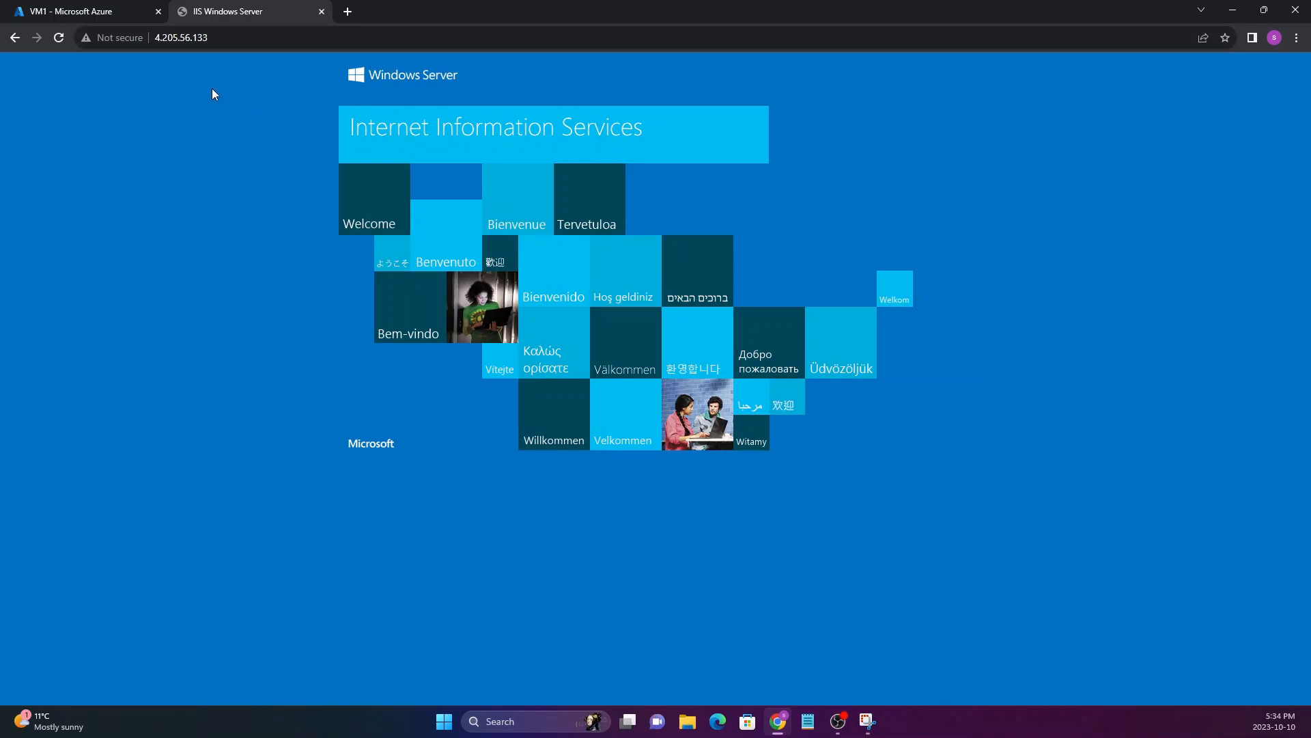
Load default.html from VM1's public IP address, check the page's welcome text, and close that browser tab
left_click(238, 41)
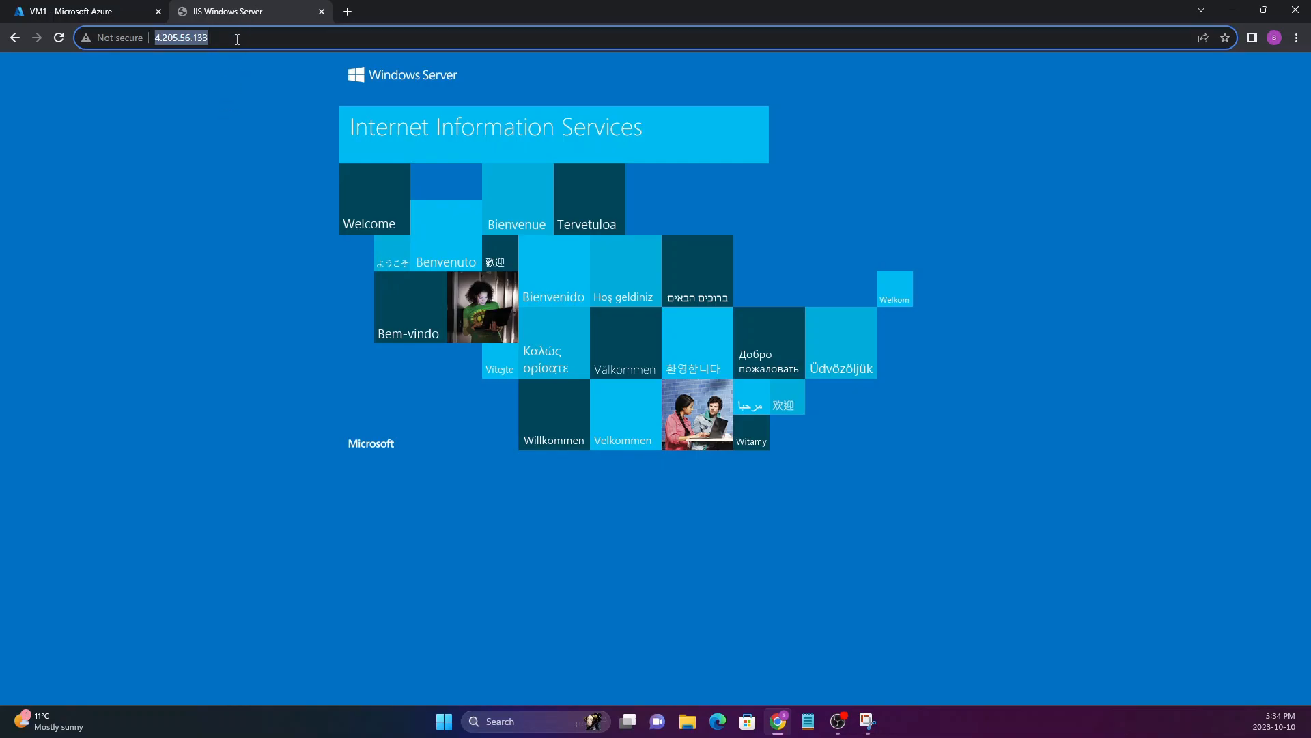
left_click(237, 39)
type("\\")
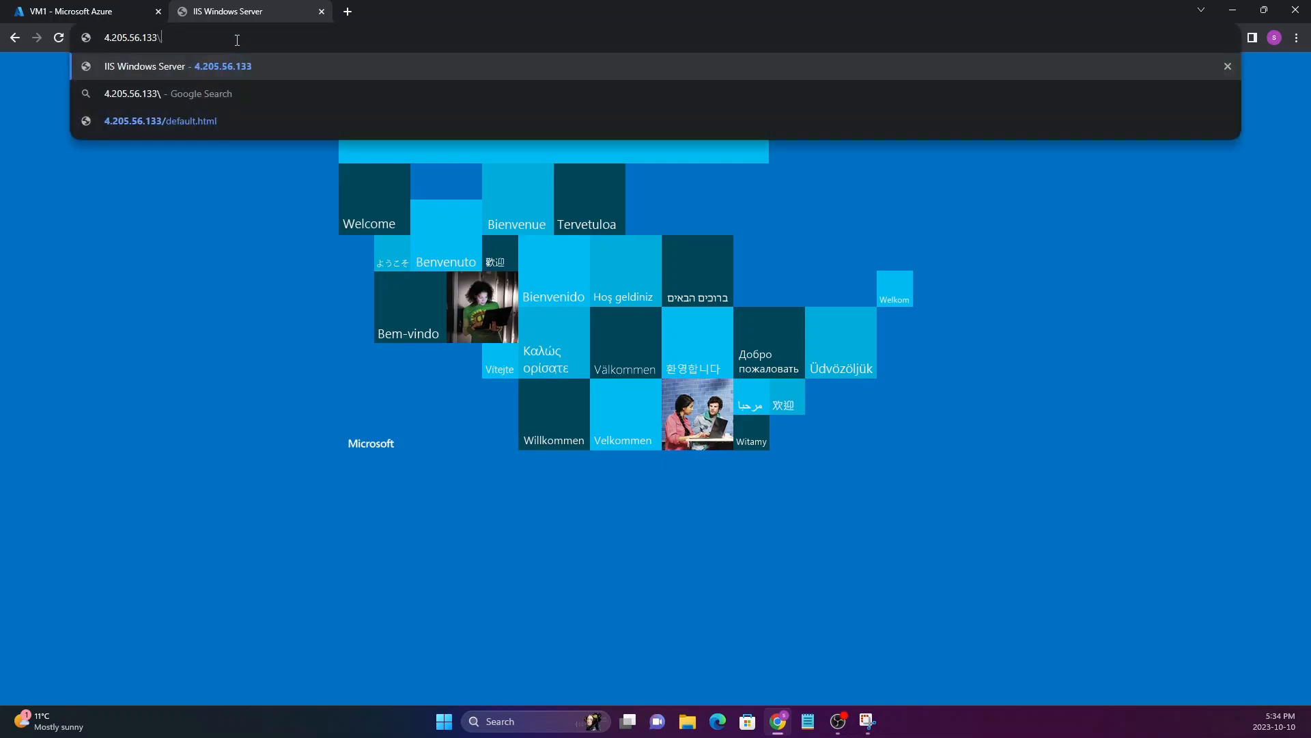
type("defa")
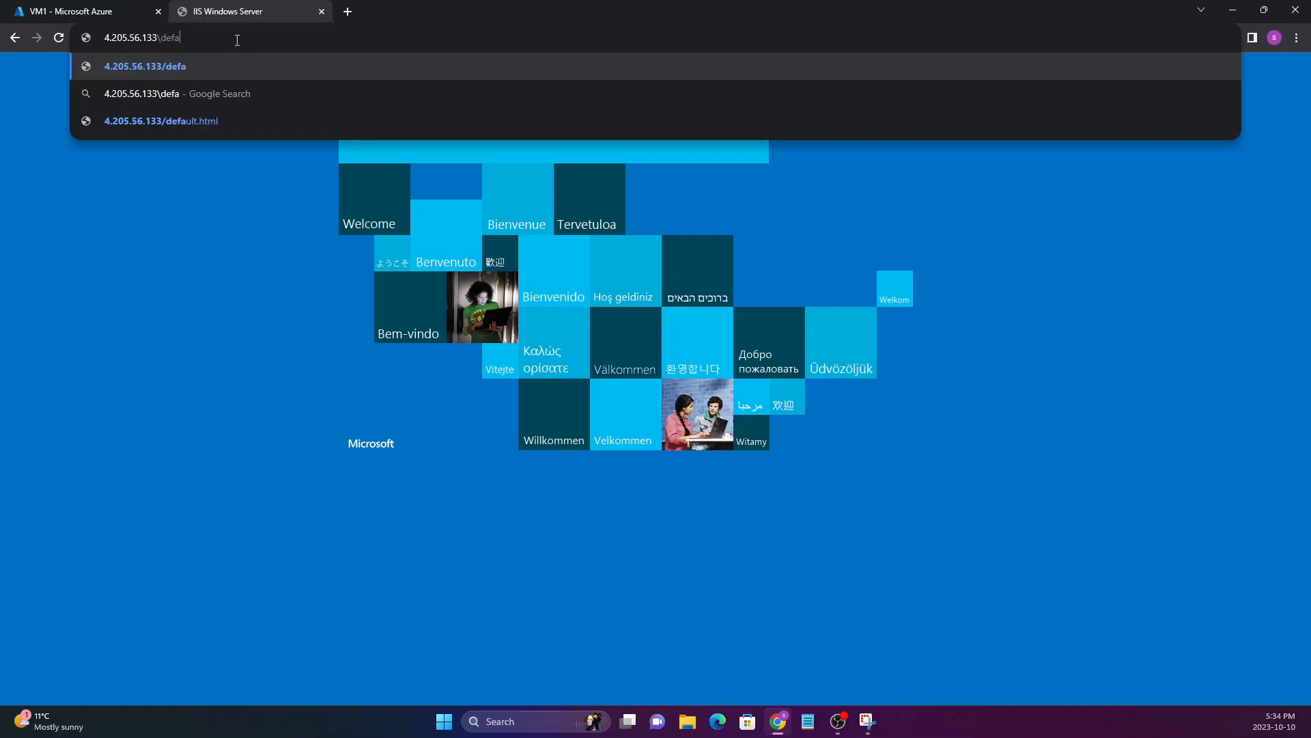
type("ult.html")
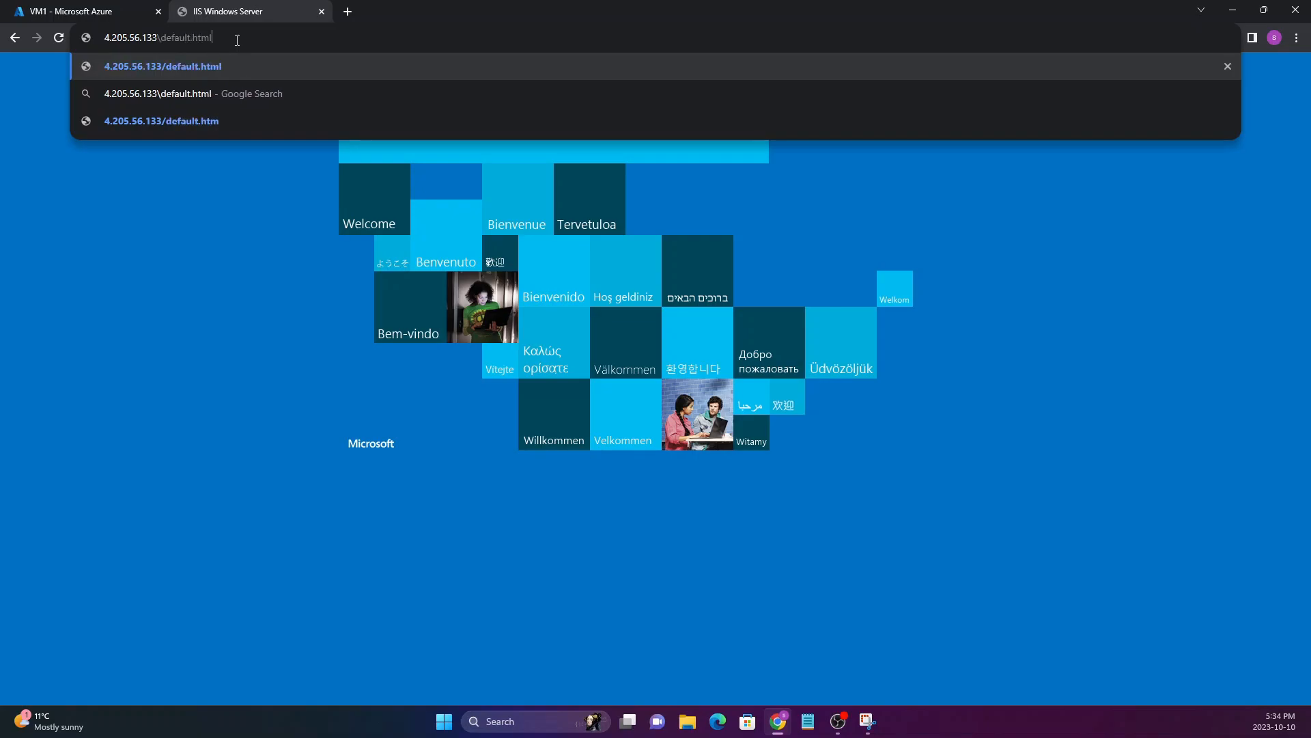
key("Return")
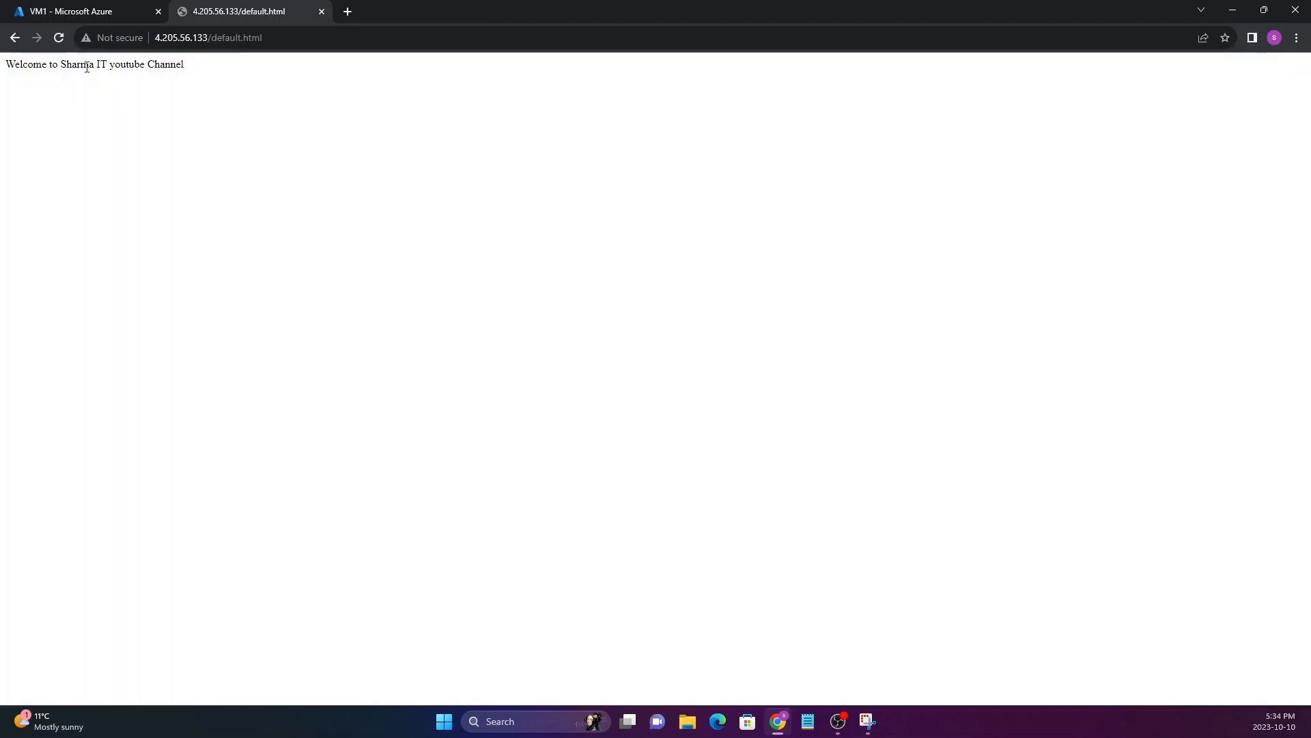
left_click_drag(9, 63, 193, 65)
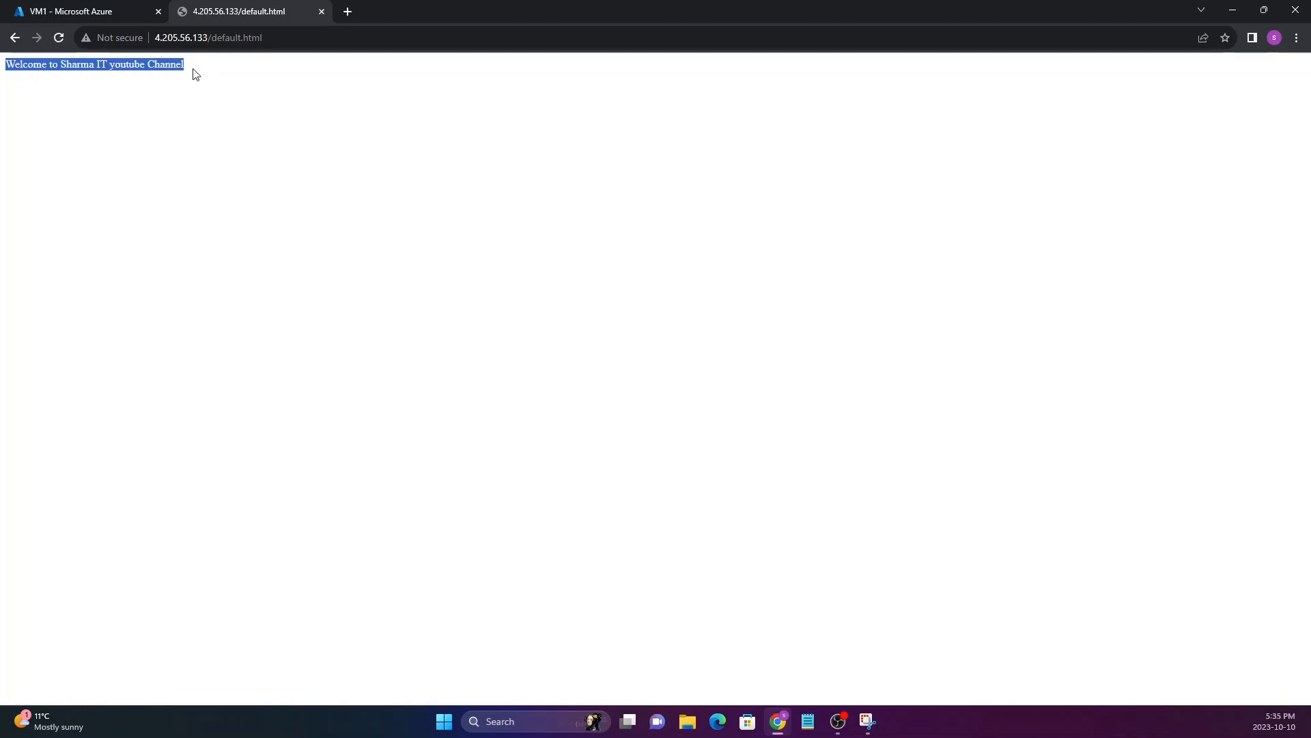
left_click(191, 91)
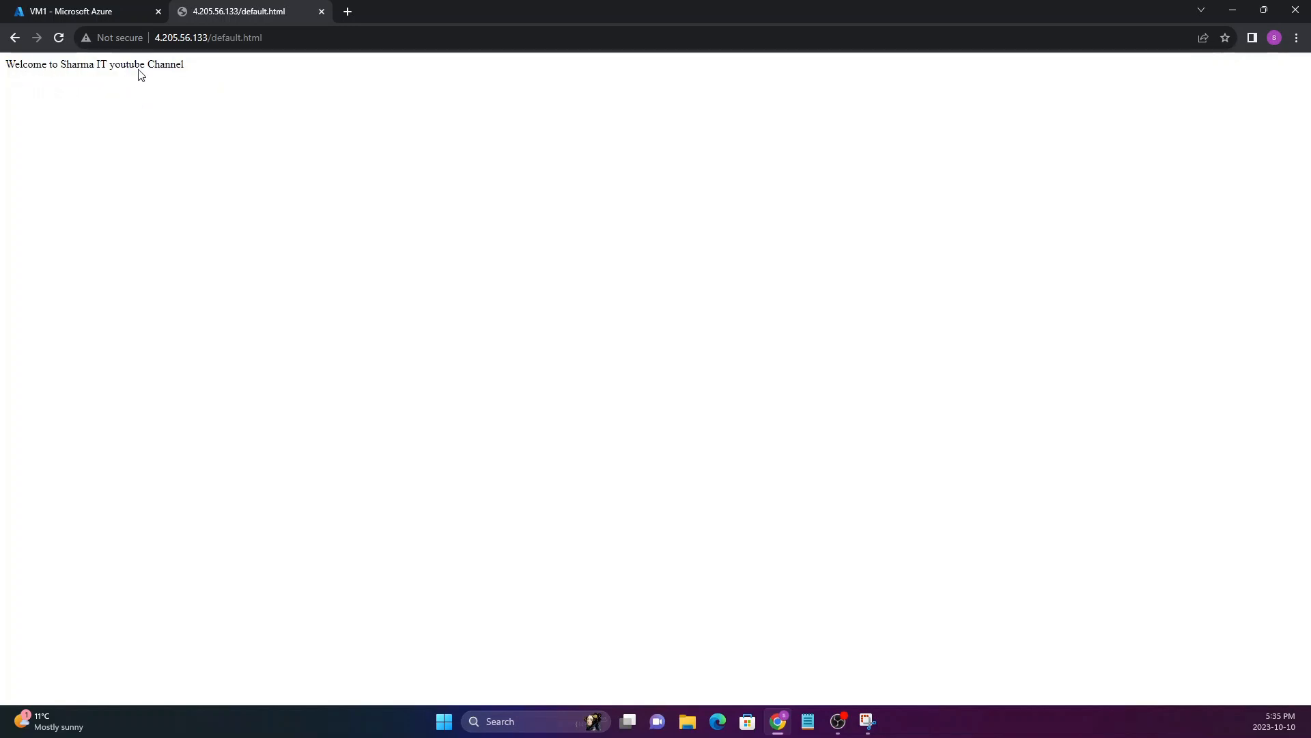
left_click(320, 13)
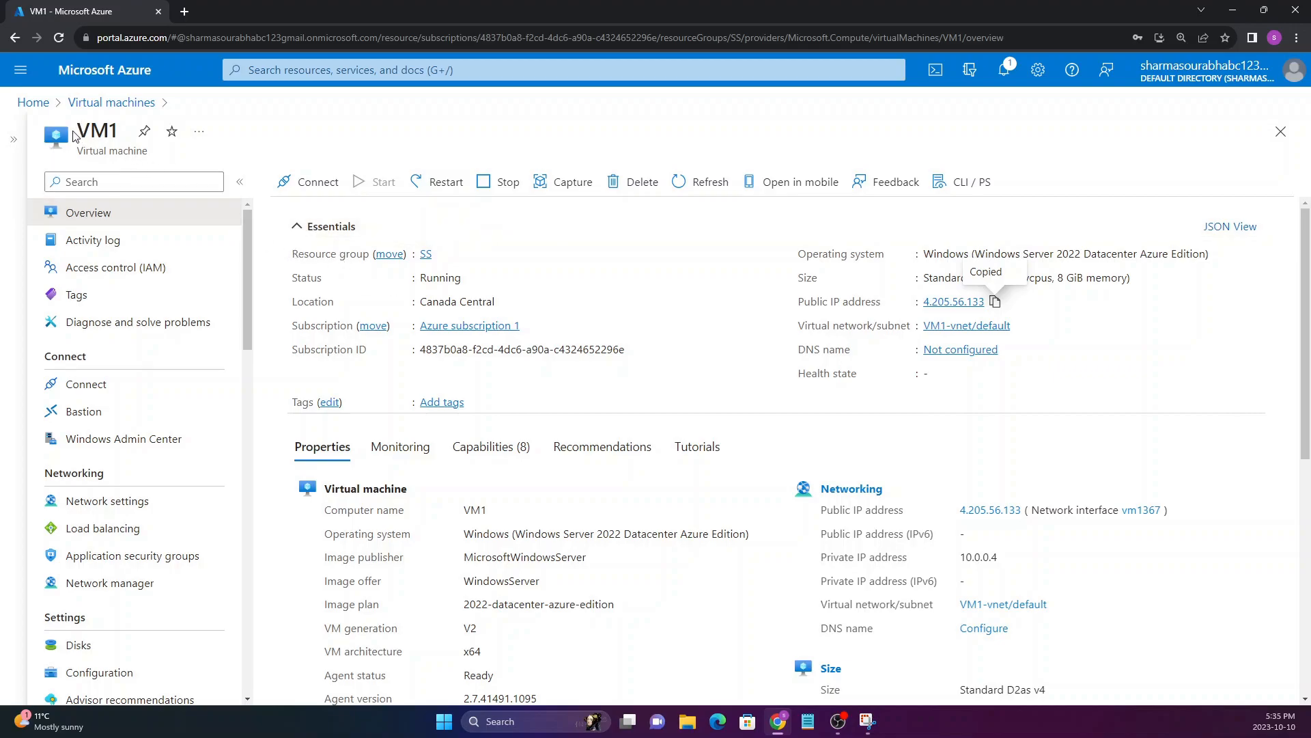
Start capturing an image of VM1 from its overview page
left_click_drag(75, 136, 130, 132)
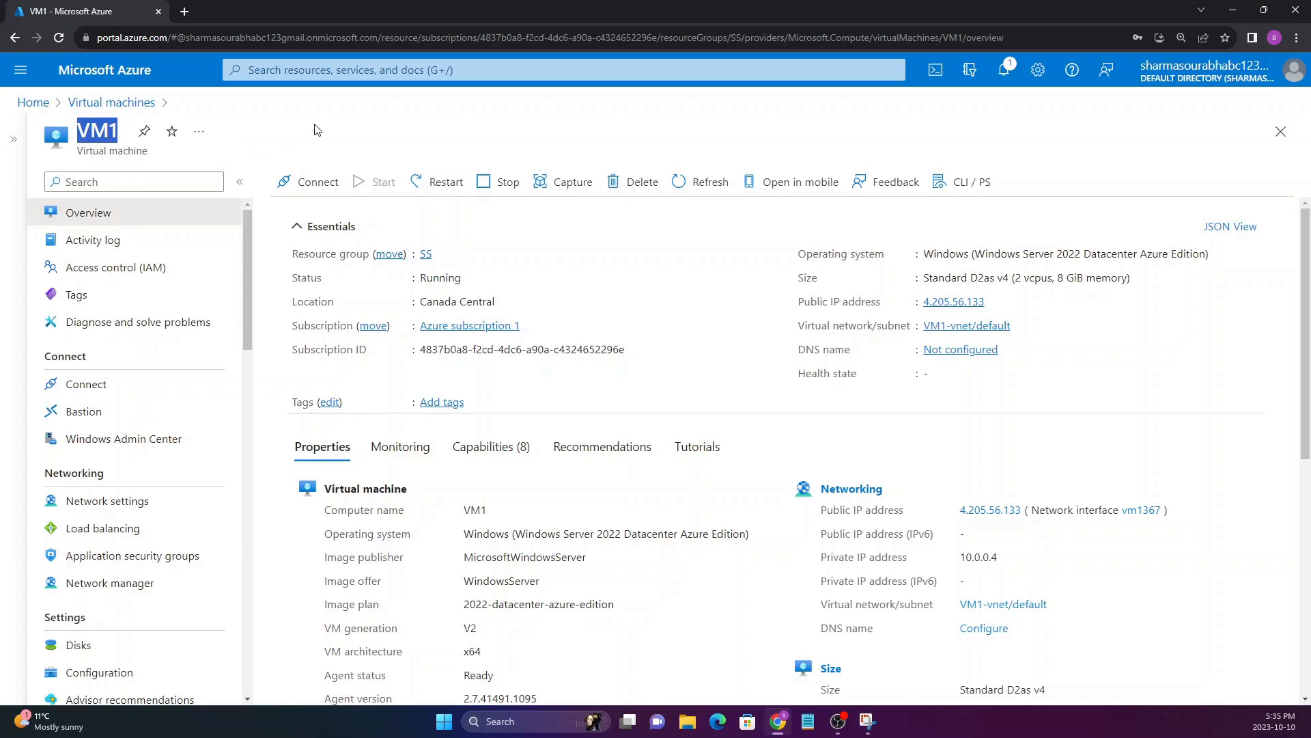
left_click(83, 142)
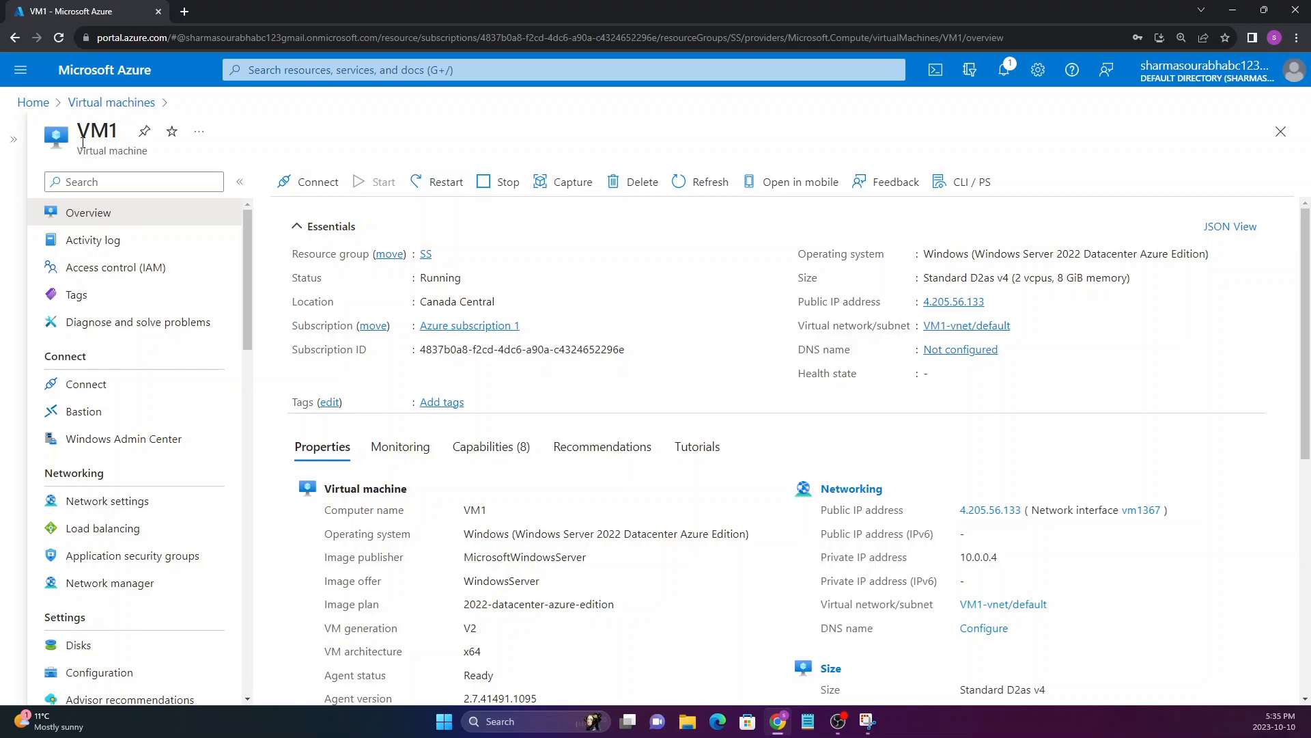
left_click_drag(82, 130, 116, 127)
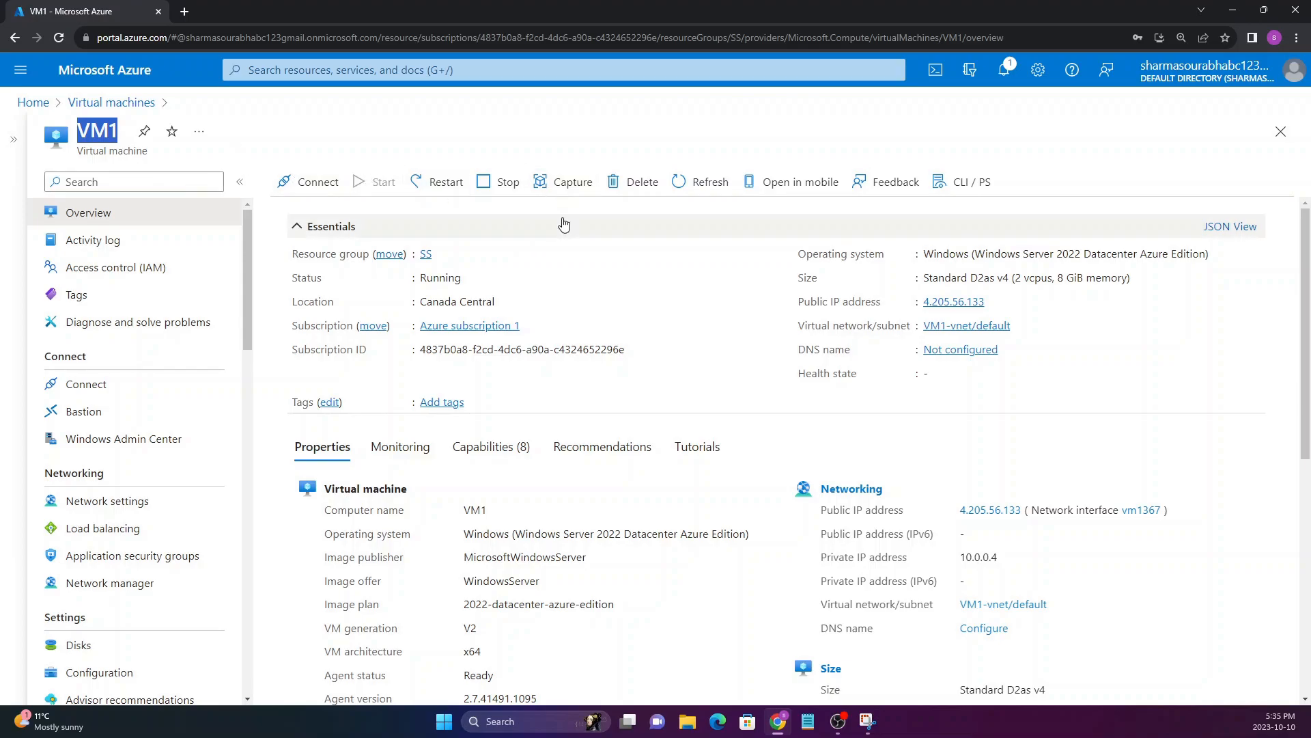
left_click(564, 190)
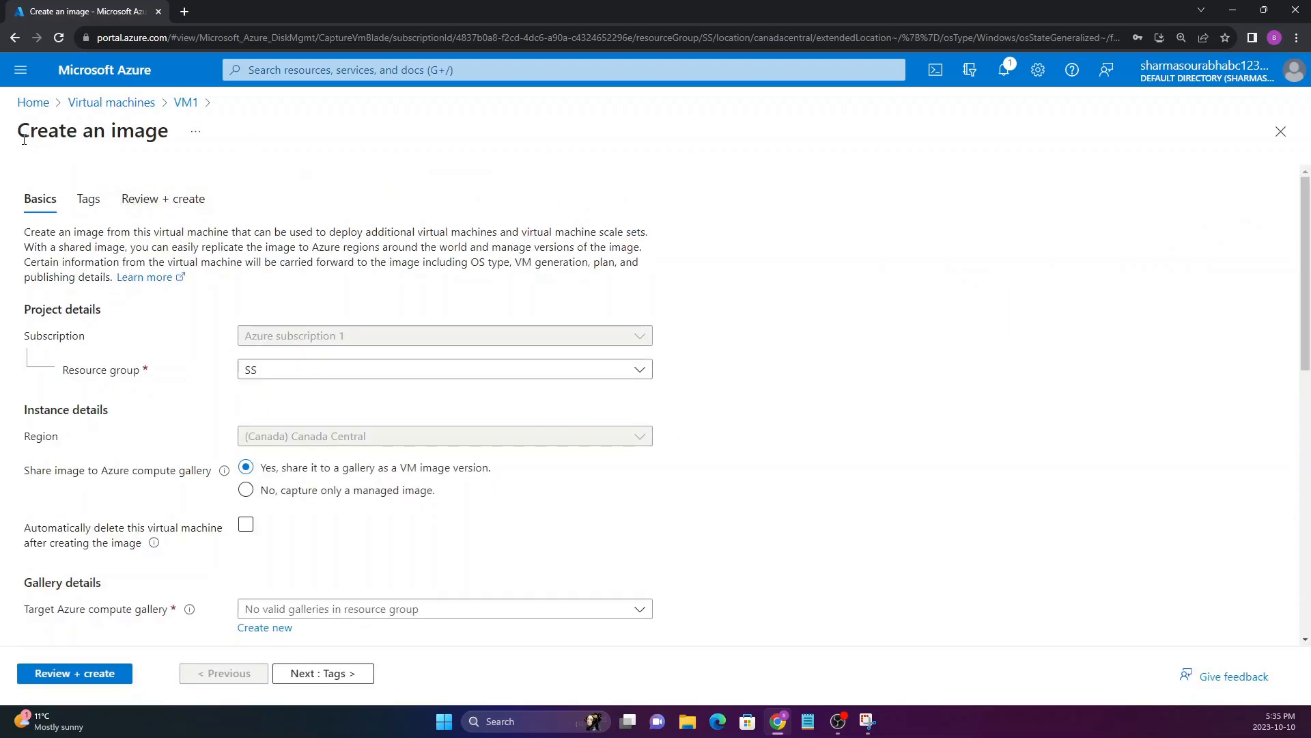
left_click_drag(19, 130, 159, 140)
left_click(176, 158)
Try the option to capture only a managed image, and switch back to sharing it to a gallery as a VM image version
scroll(176, 288, "down", 1)
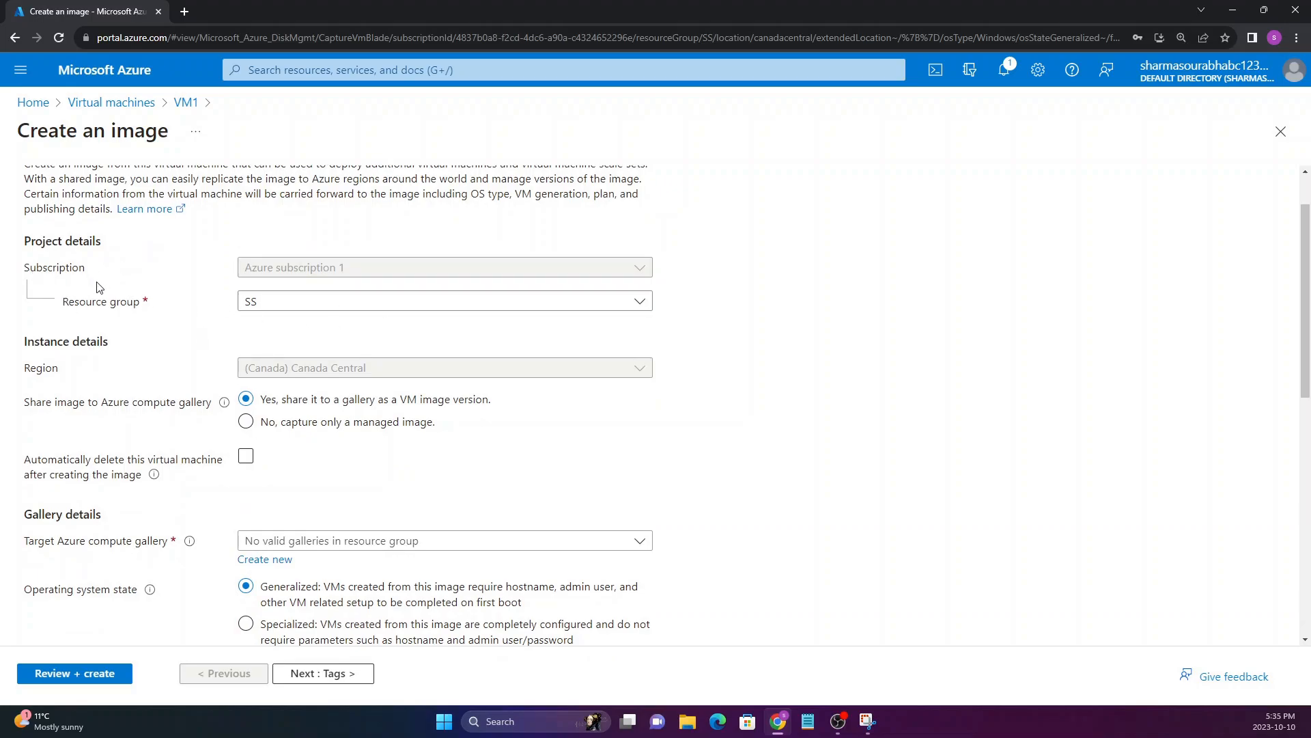
scroll(96, 287, "down", 1)
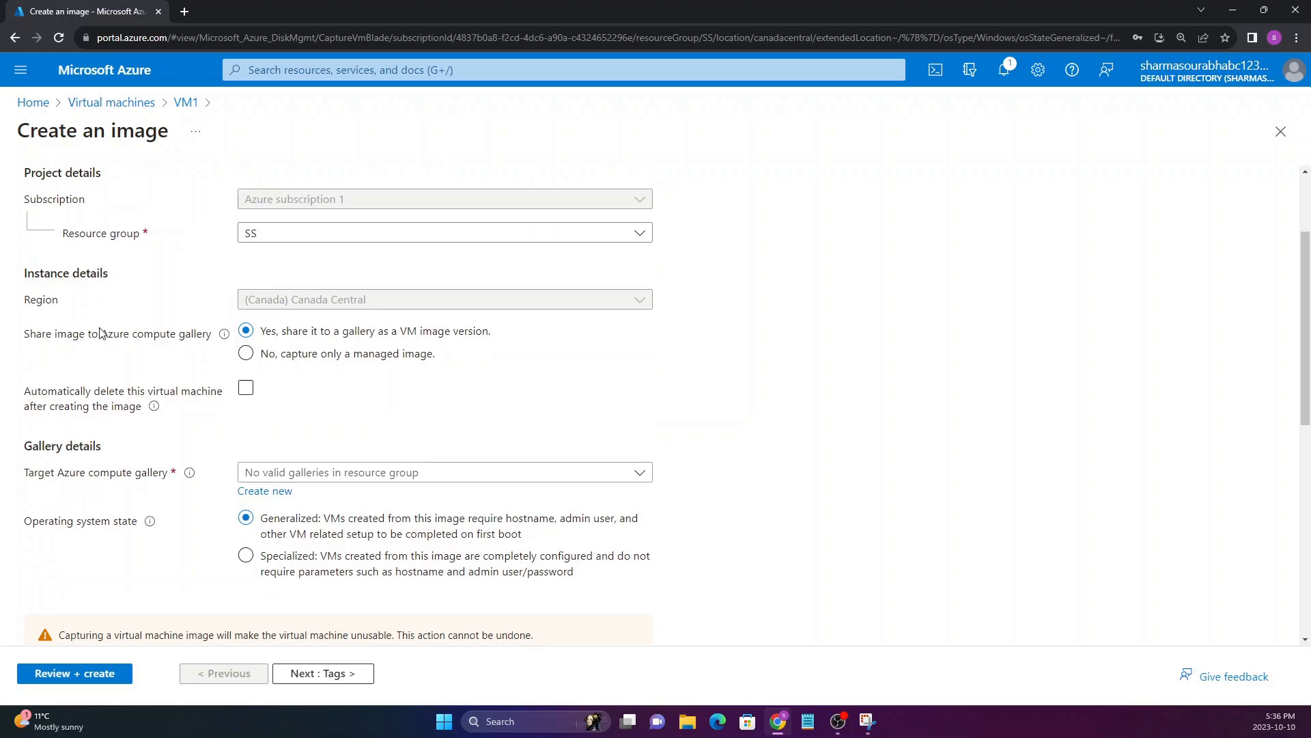
left_click_drag(57, 340, 209, 341)
left_click(209, 340)
left_click(274, 359)
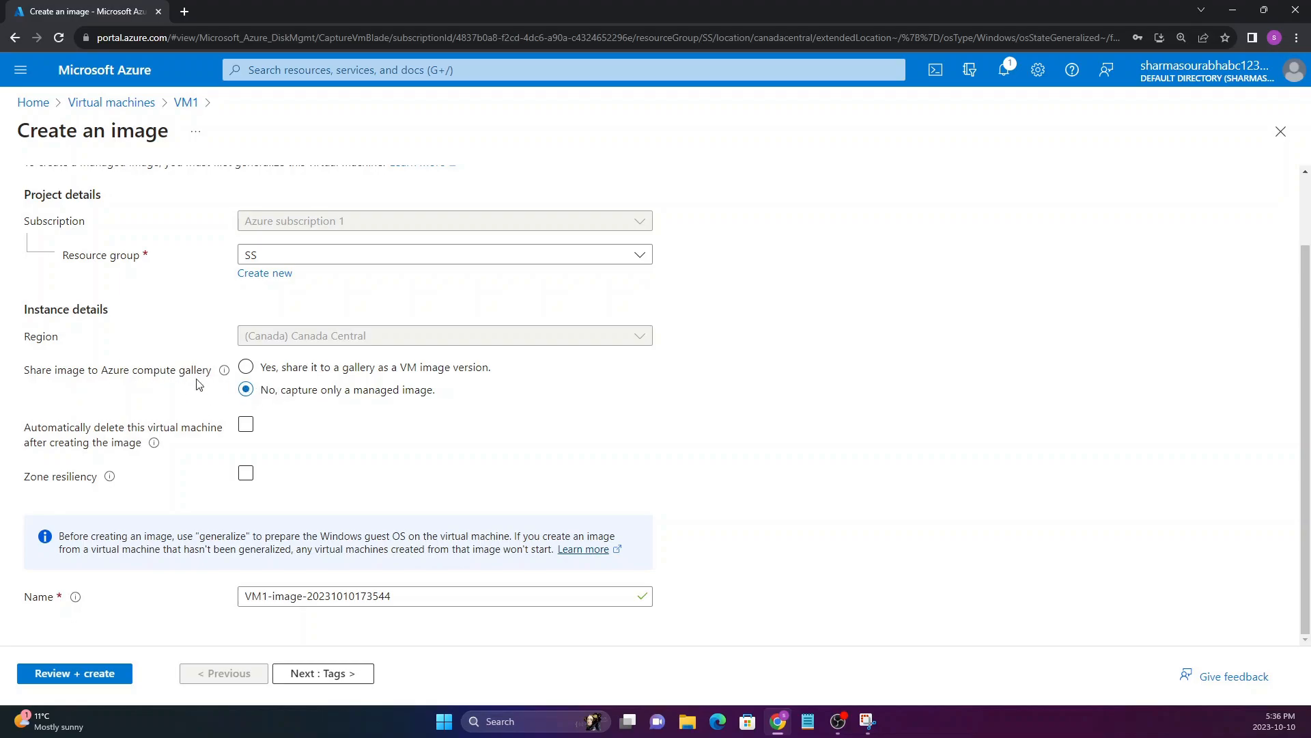
left_click(247, 369)
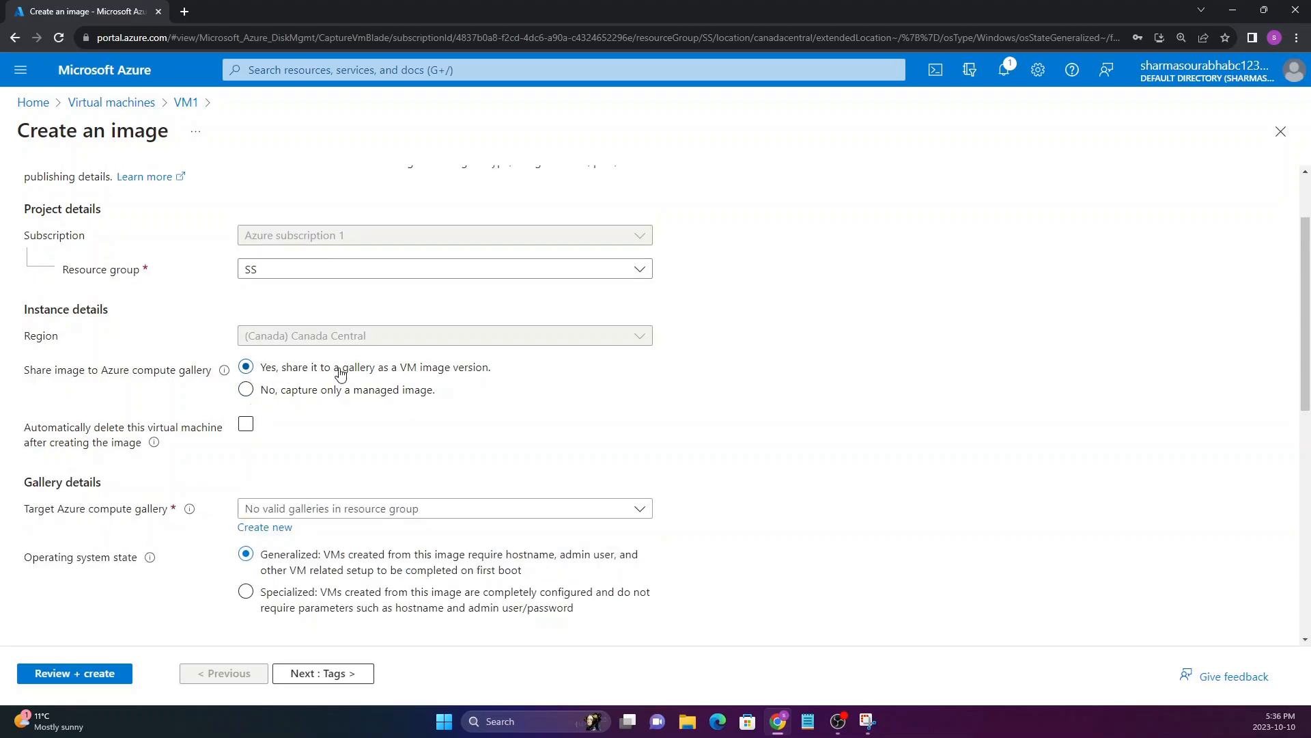
Create a new target Azure compute gallery named IMAGEgallery for the image
scroll(89, 519, "down", 1)
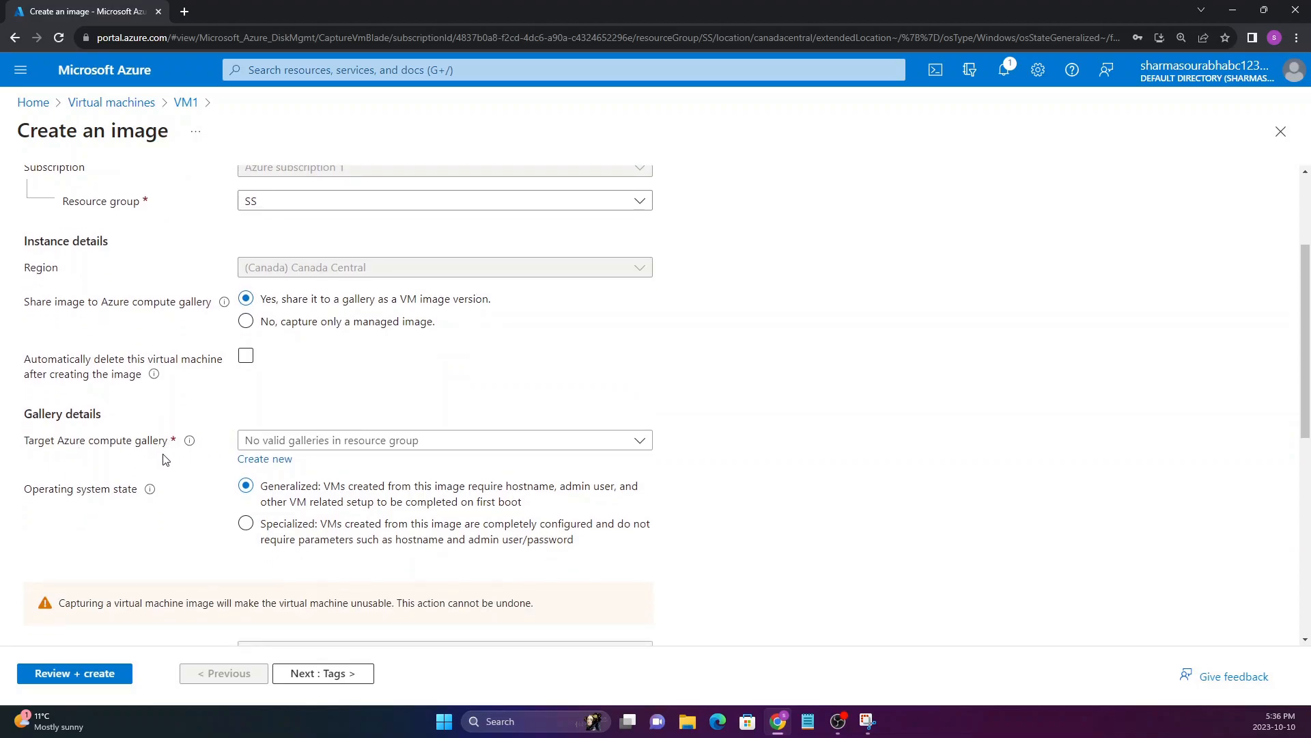
left_click(283, 447)
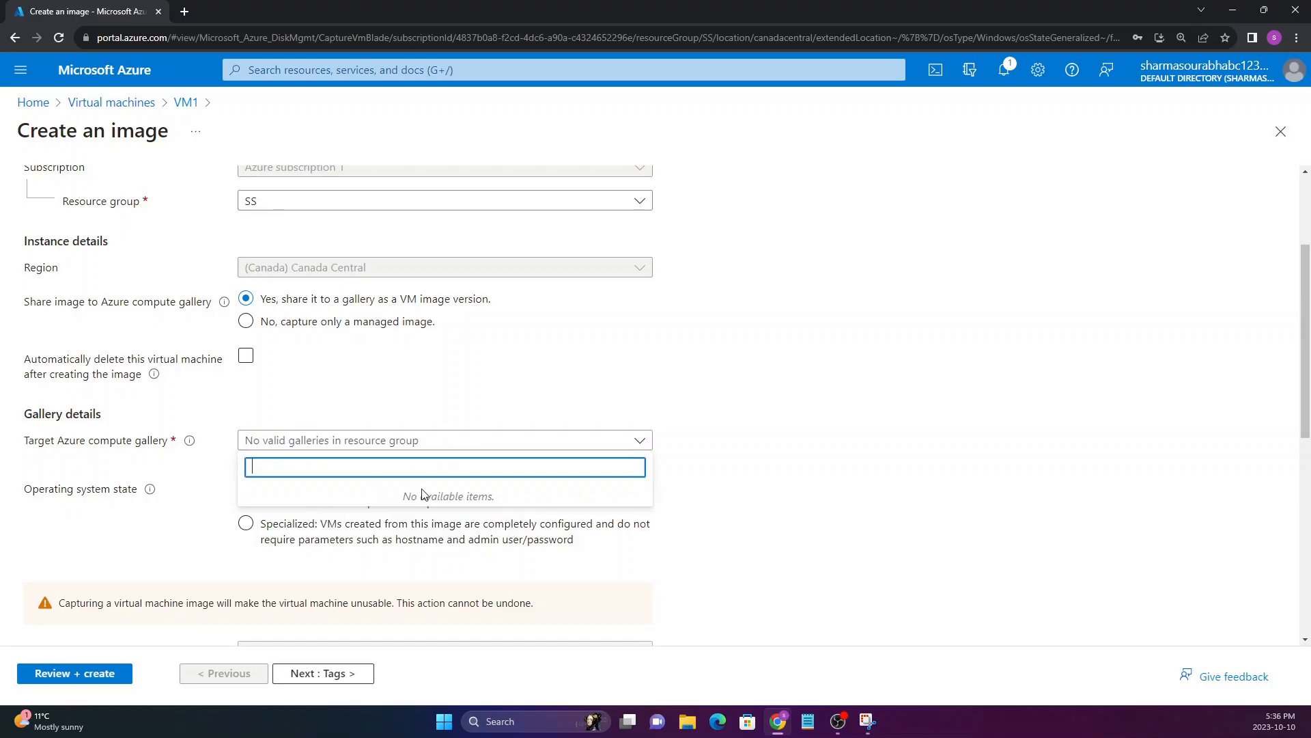
left_click(140, 443)
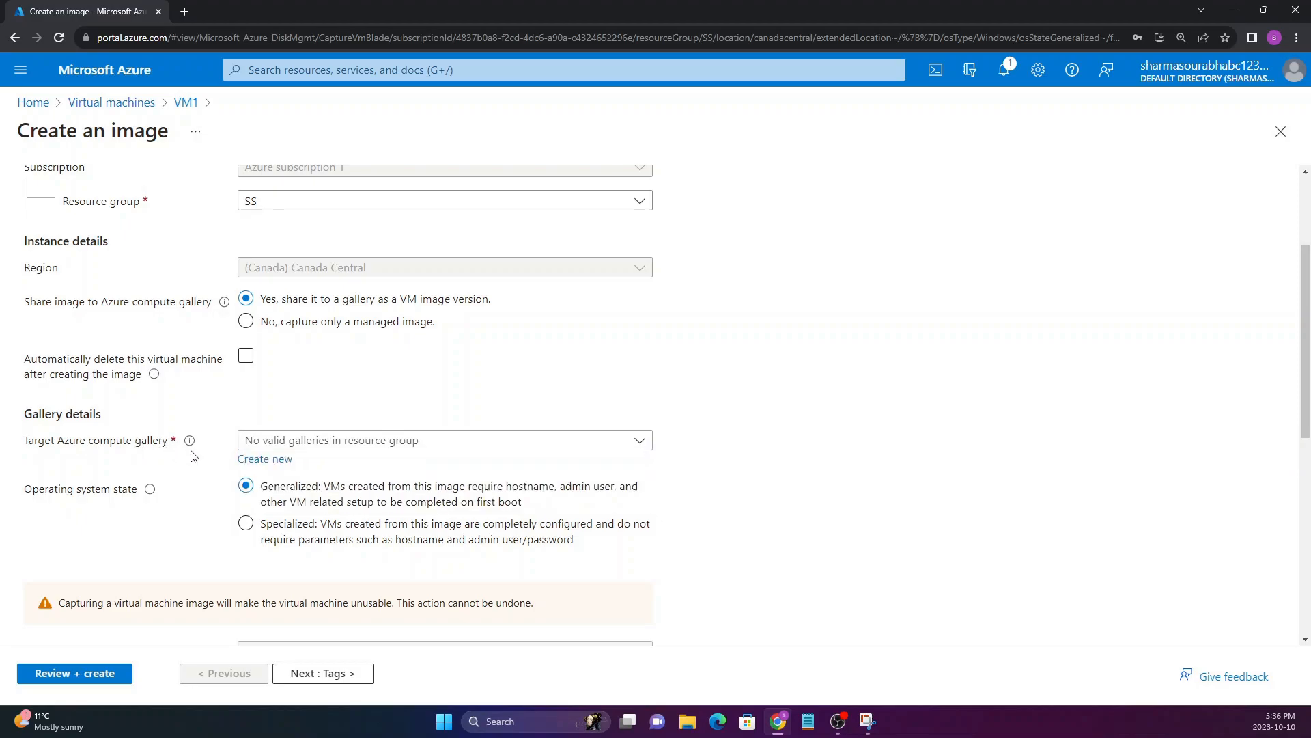
left_click(266, 459)
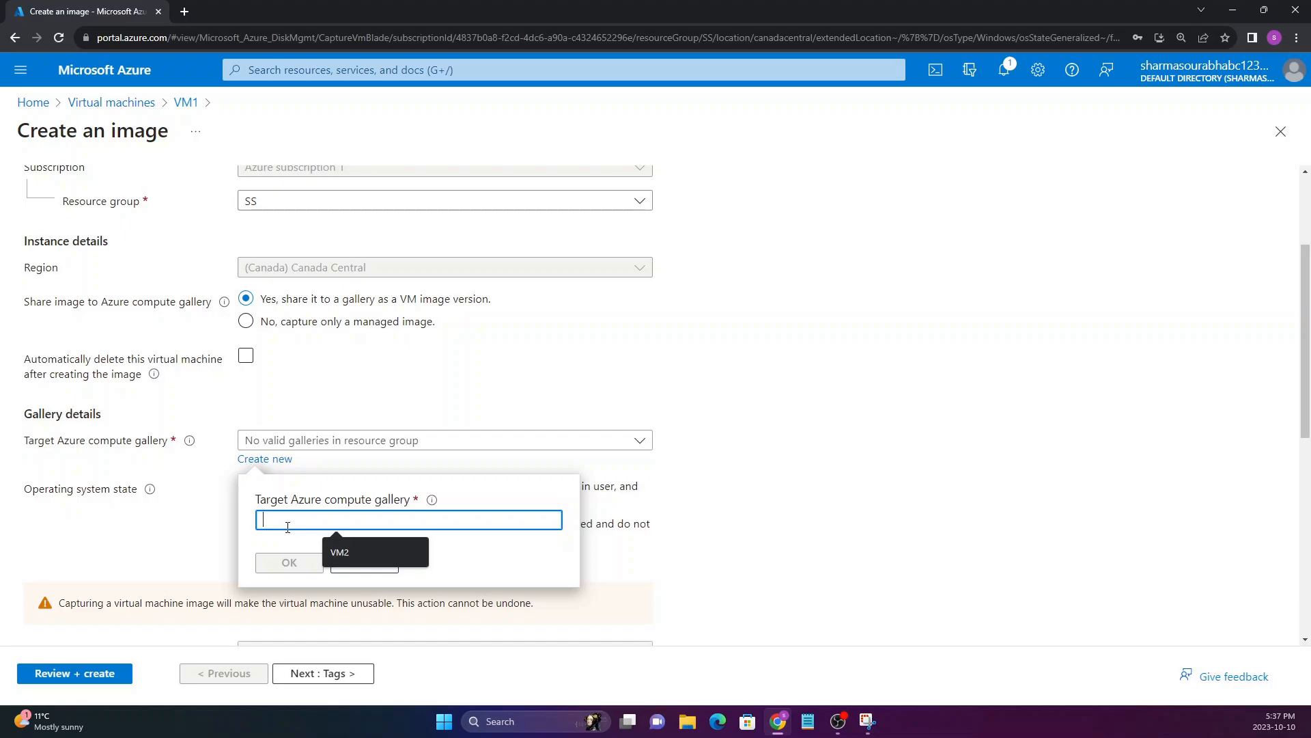
type("IMAGEgallery")
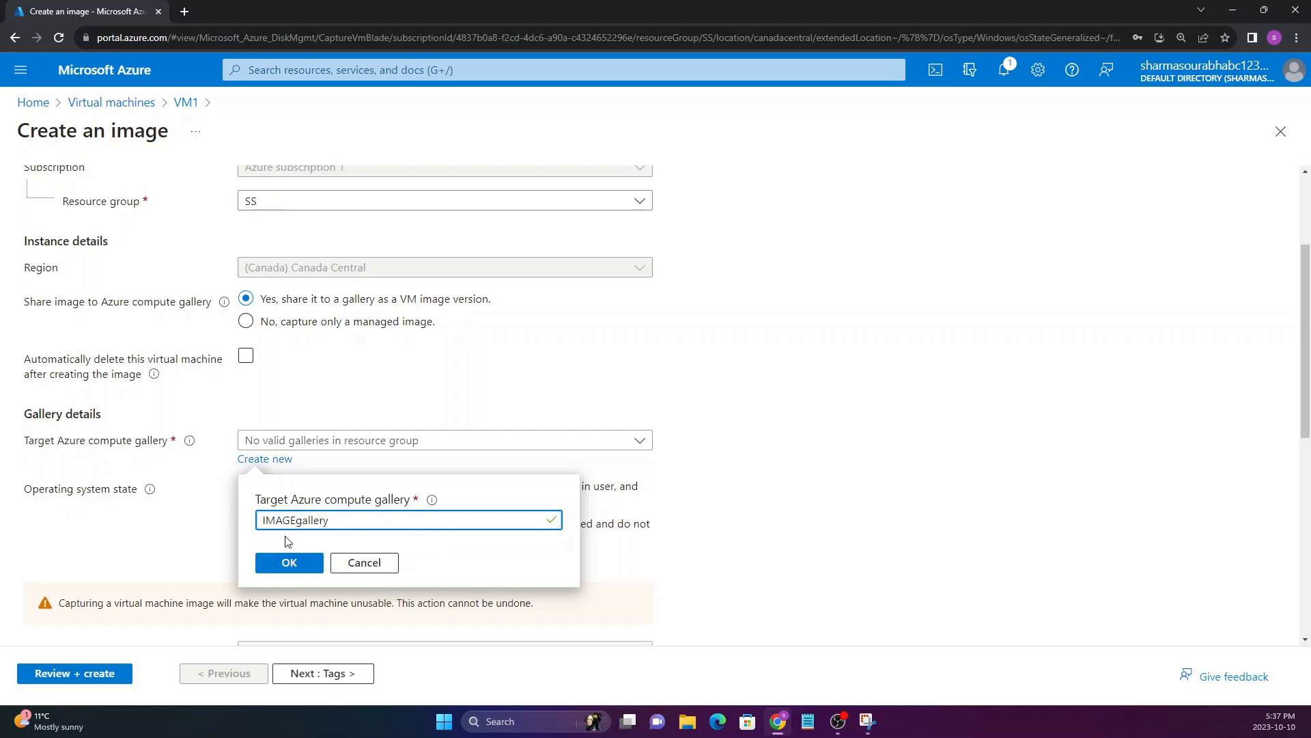
left_click(287, 562)
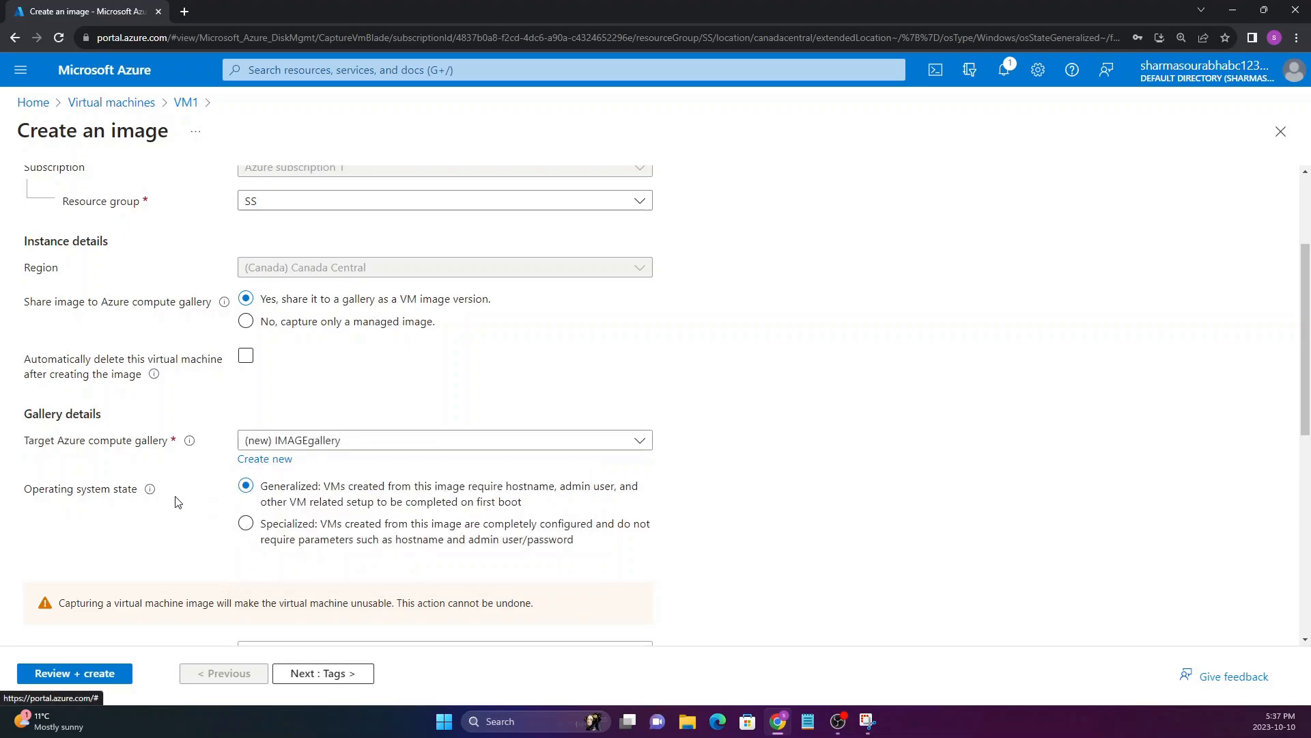
Set the image's operating system state to Specialized
scroll(123, 478, "down", 1)
left_click_drag(26, 423, 135, 432)
left_click(139, 458)
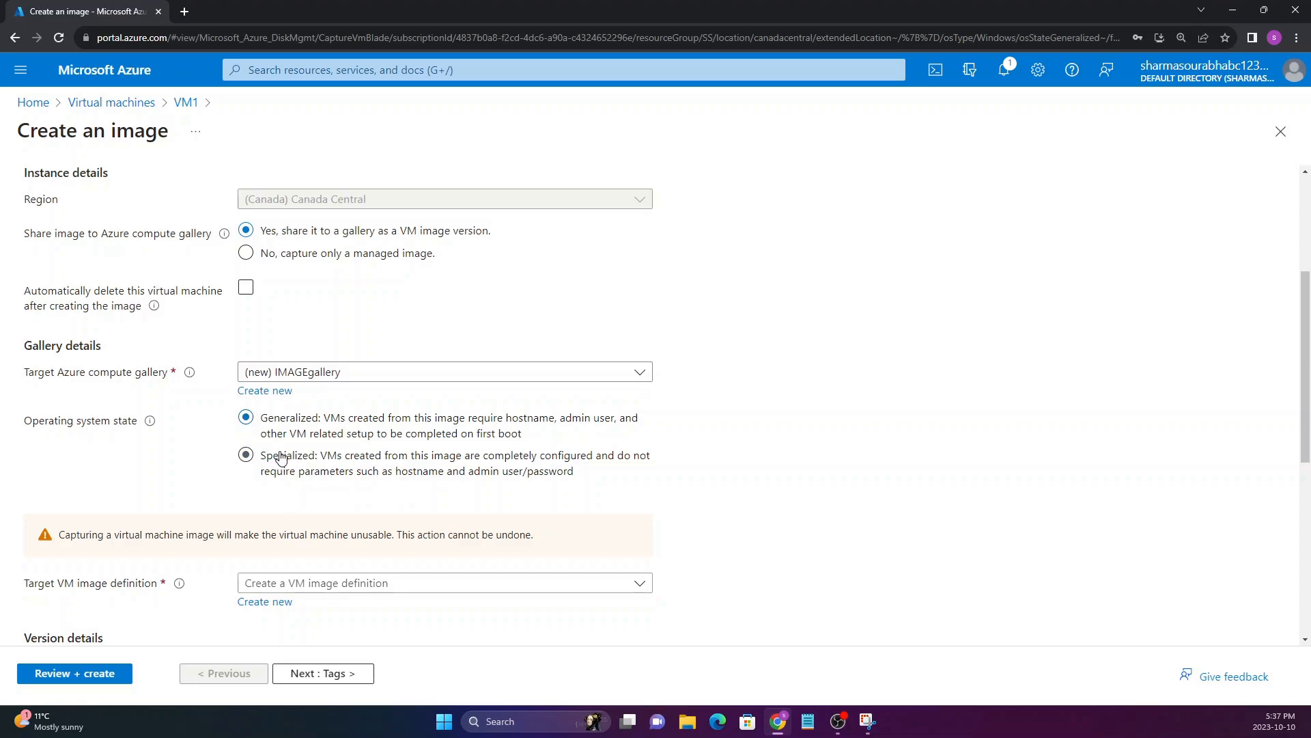
left_click(255, 462)
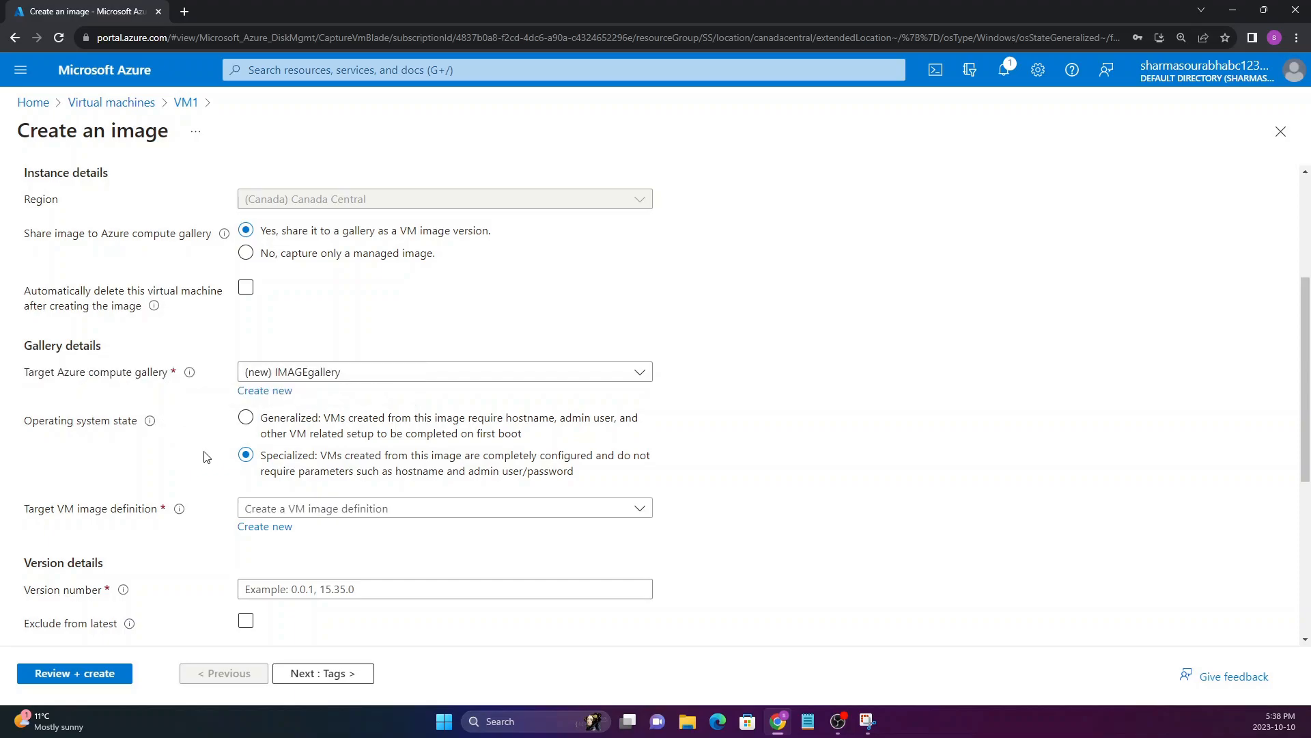
Start a new target VM image definition and name it IMAGE1
scroll(192, 476, "down", 1)
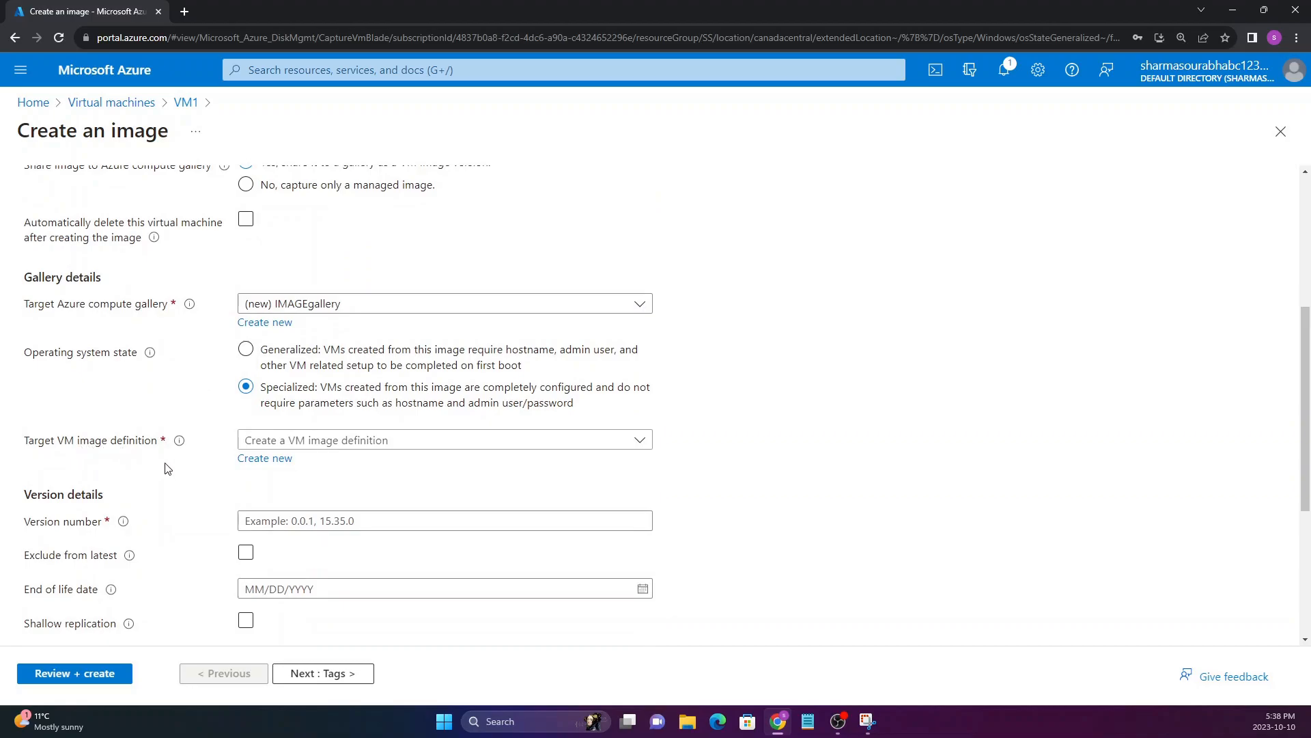
left_click(288, 443)
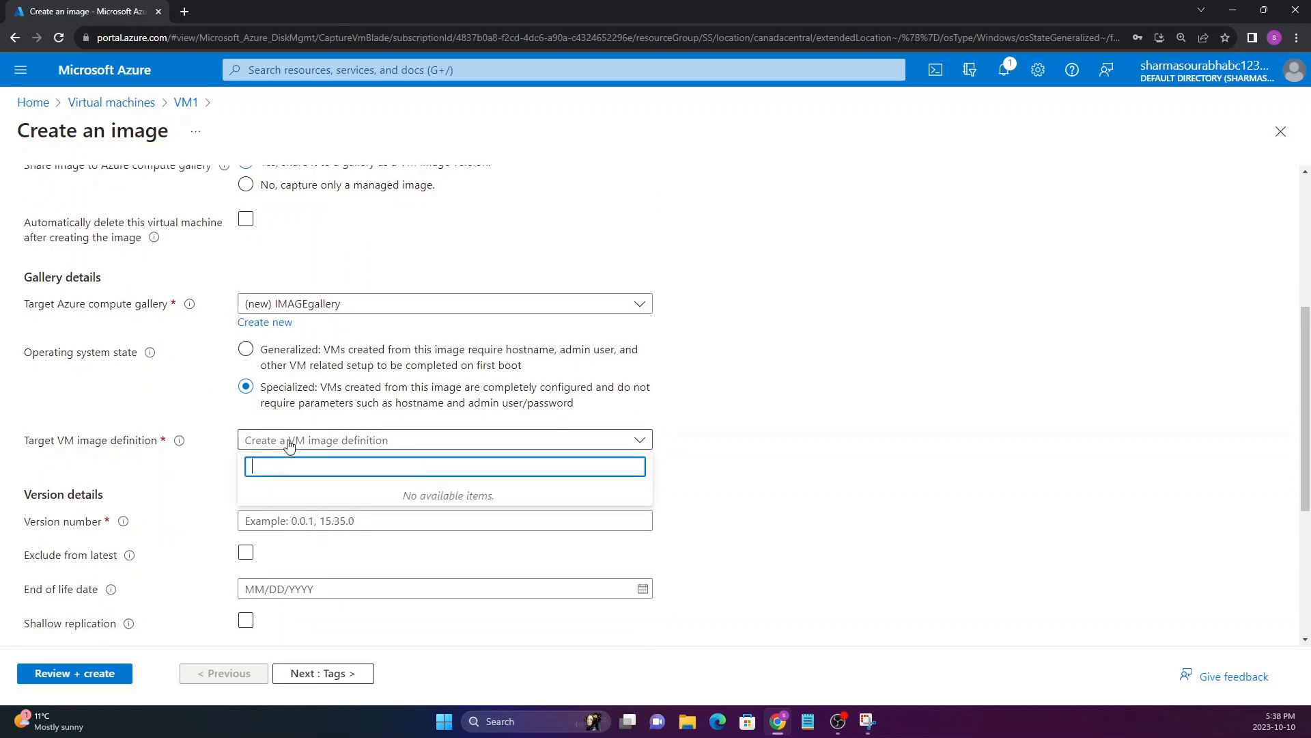
left_click(175, 458)
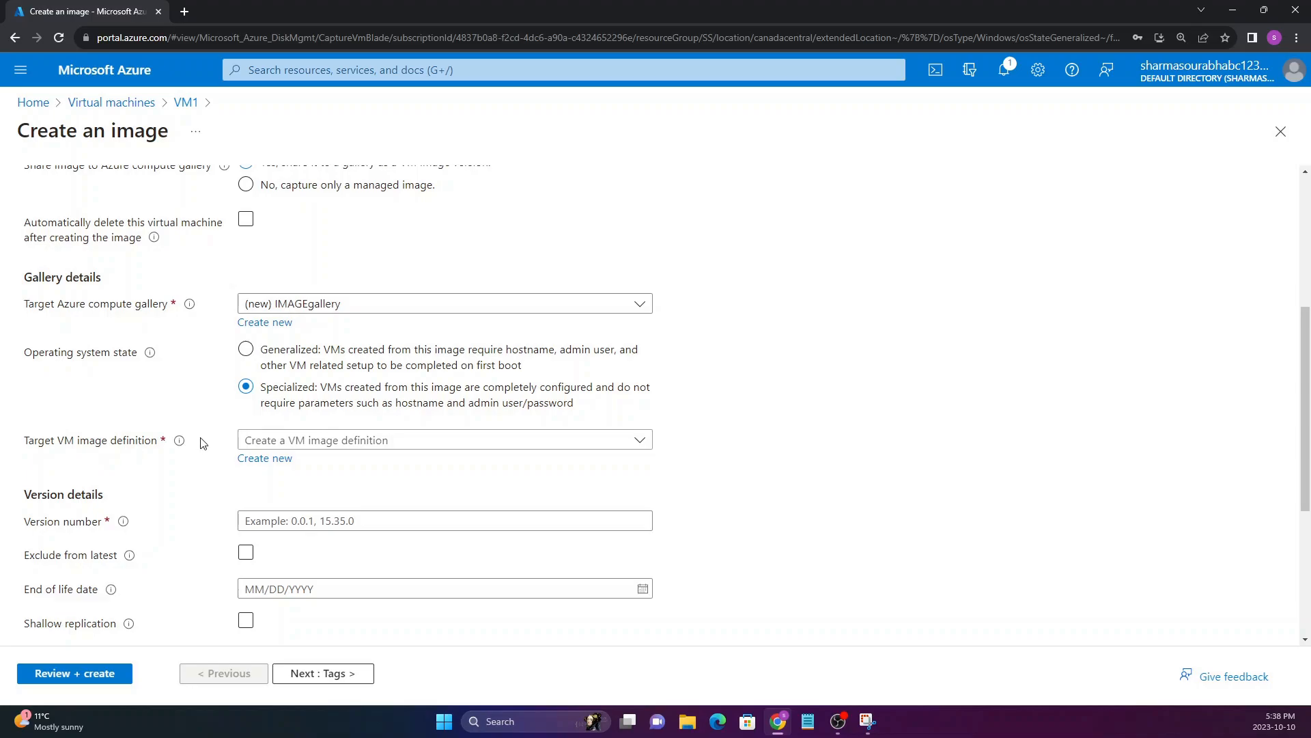
left_click(253, 458)
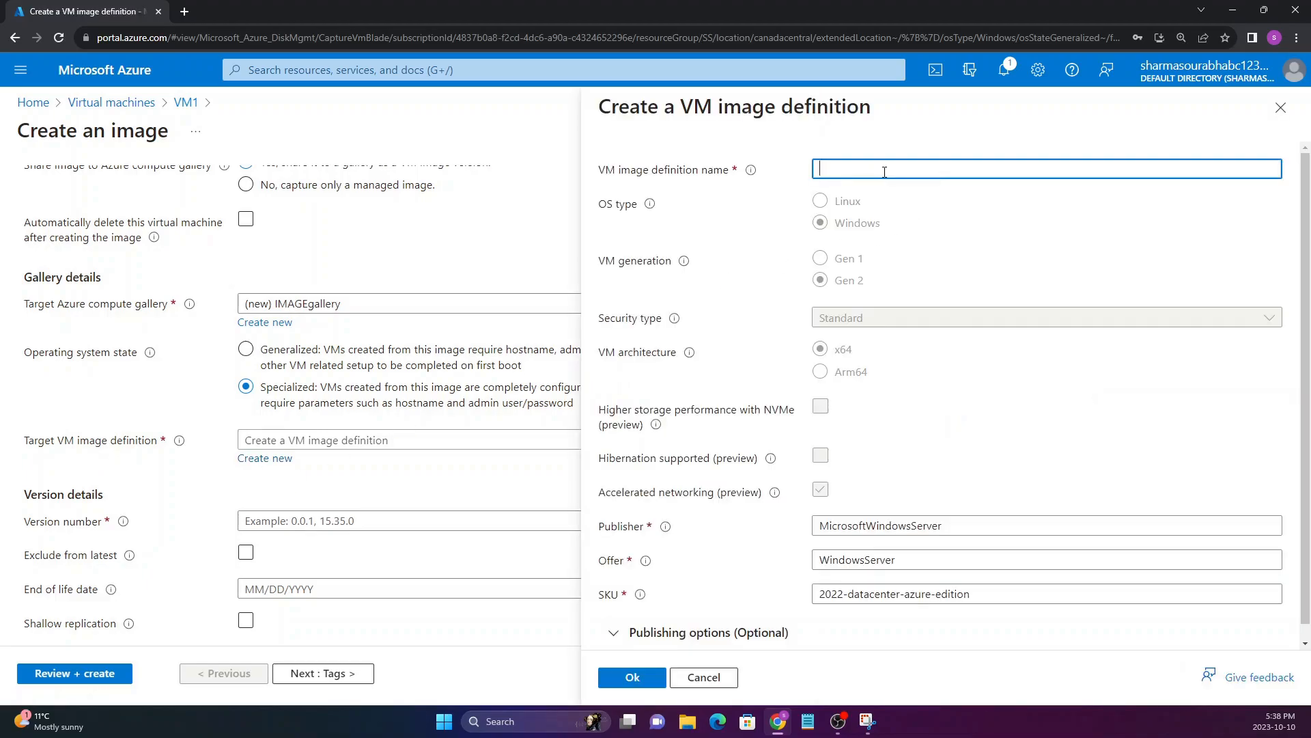
type("IMAGE1")
Check the OS type and VM generation of the new image definition, and confirm it with the prefilled publisher, offer and SKU
left_click_drag(600, 204, 683, 273)
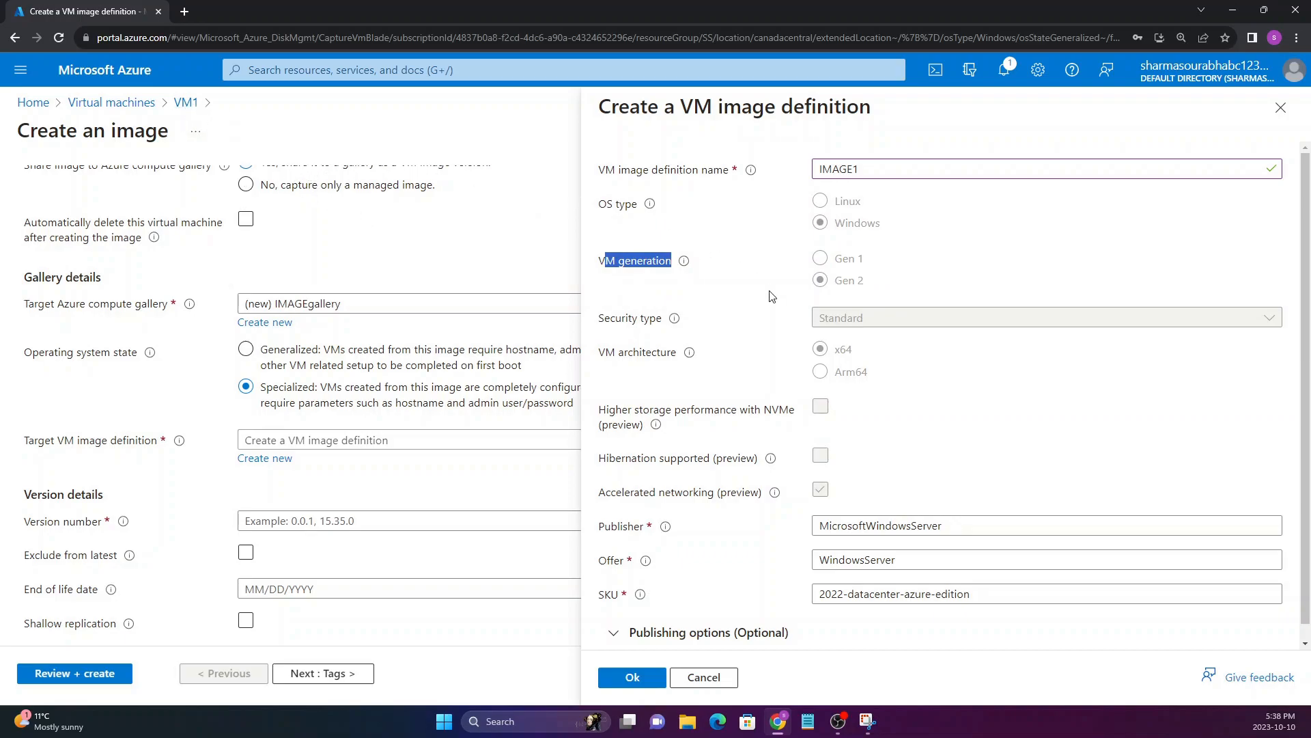
left_click_drag(815, 225, 865, 302)
left_click(834, 290)
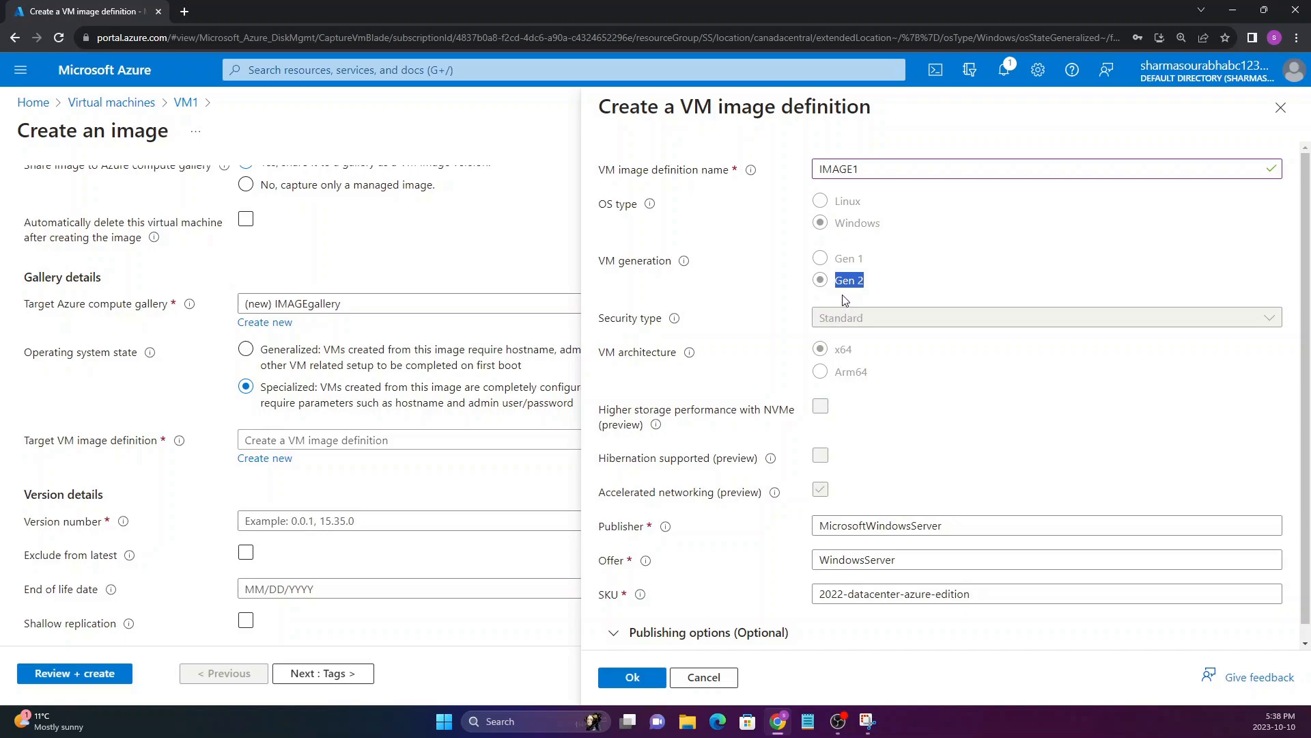
scroll(855, 383, "down", 1)
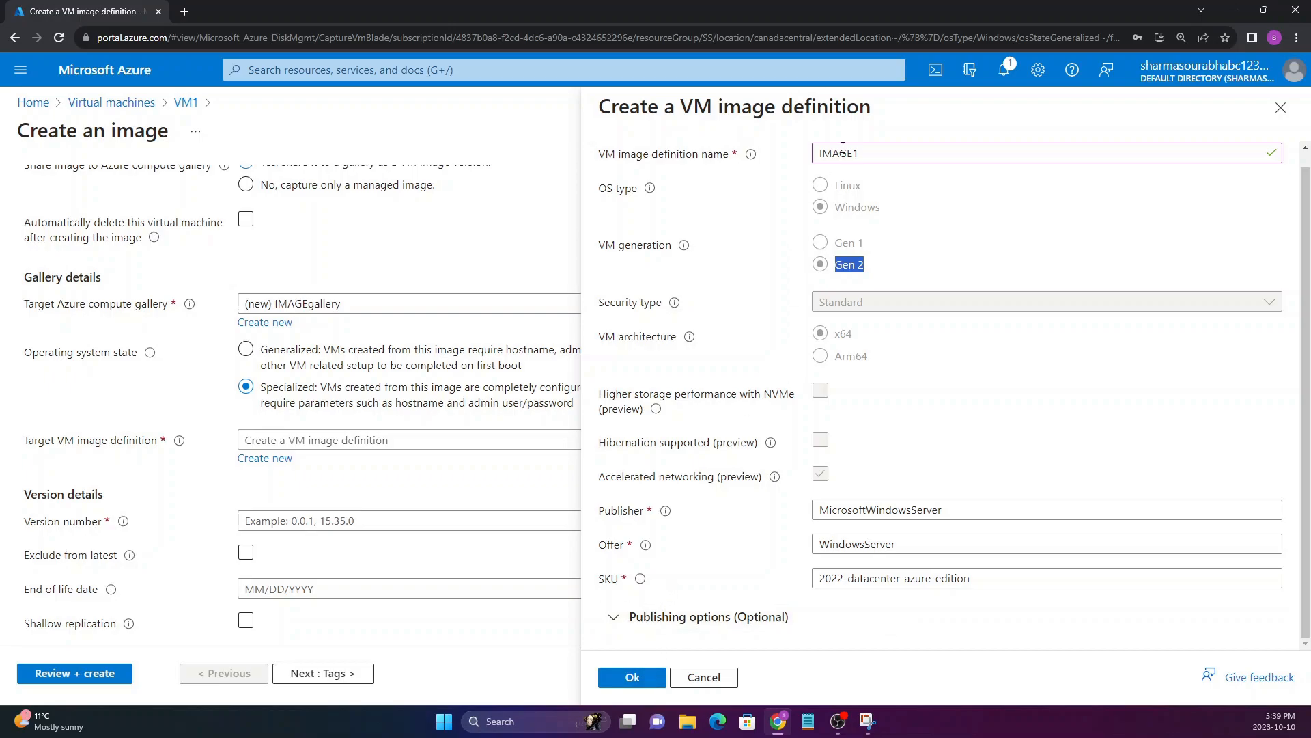
left_click(881, 155)
left_click(708, 250)
left_click(633, 677)
Set the image's version number to 1.0.0
scroll(294, 466, "down", 1)
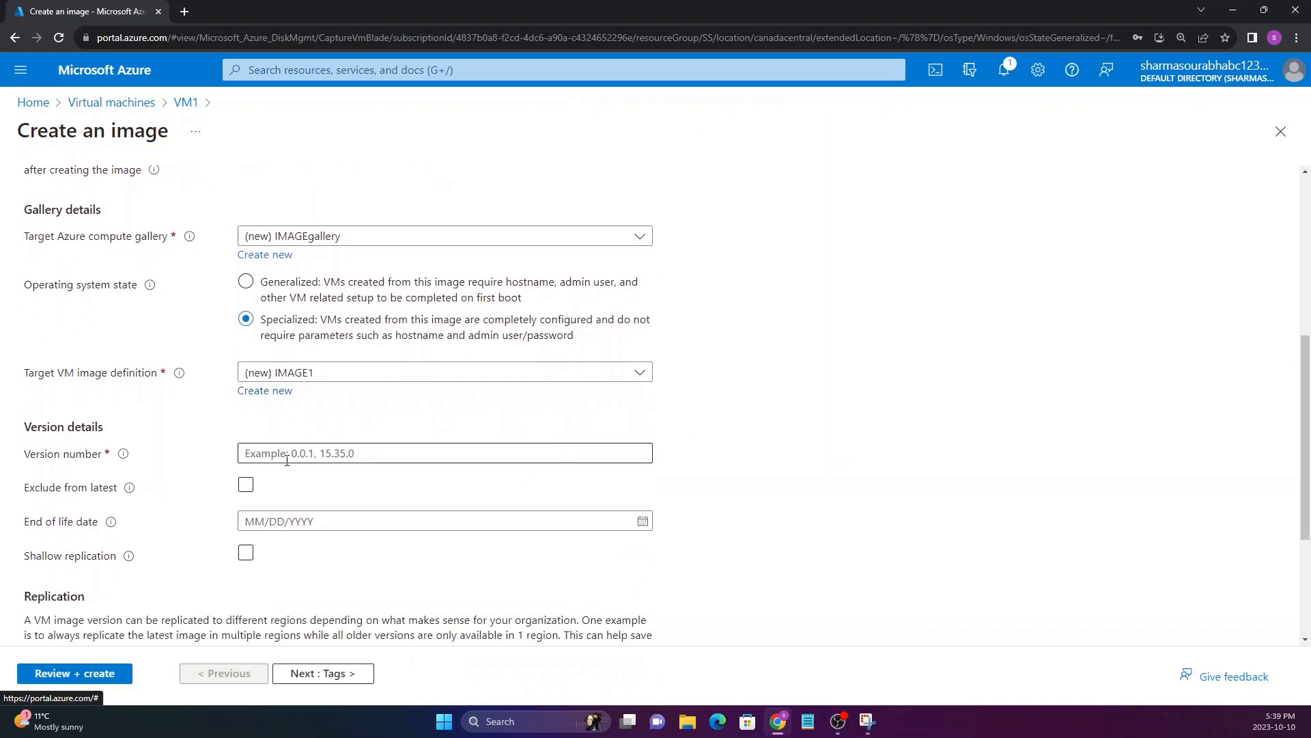
left_click_drag(26, 457, 134, 470)
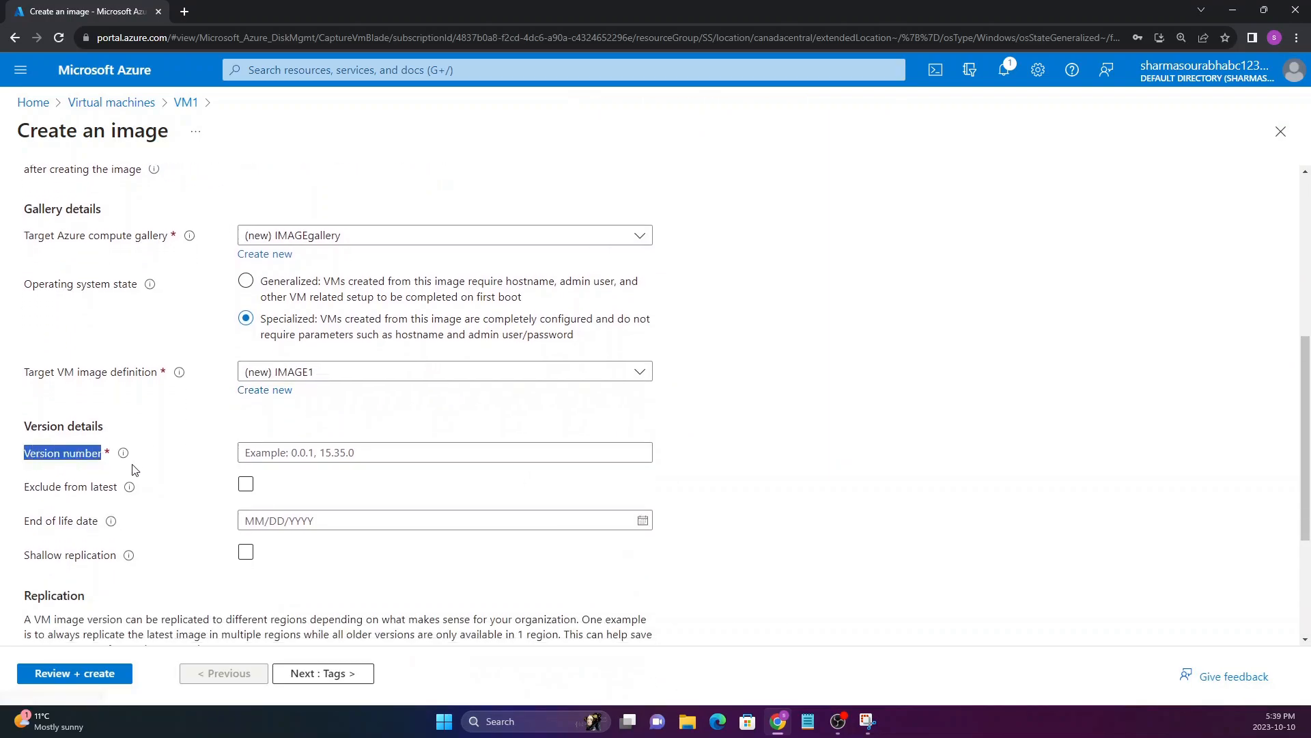
left_click(78, 455)
left_click(161, 400)
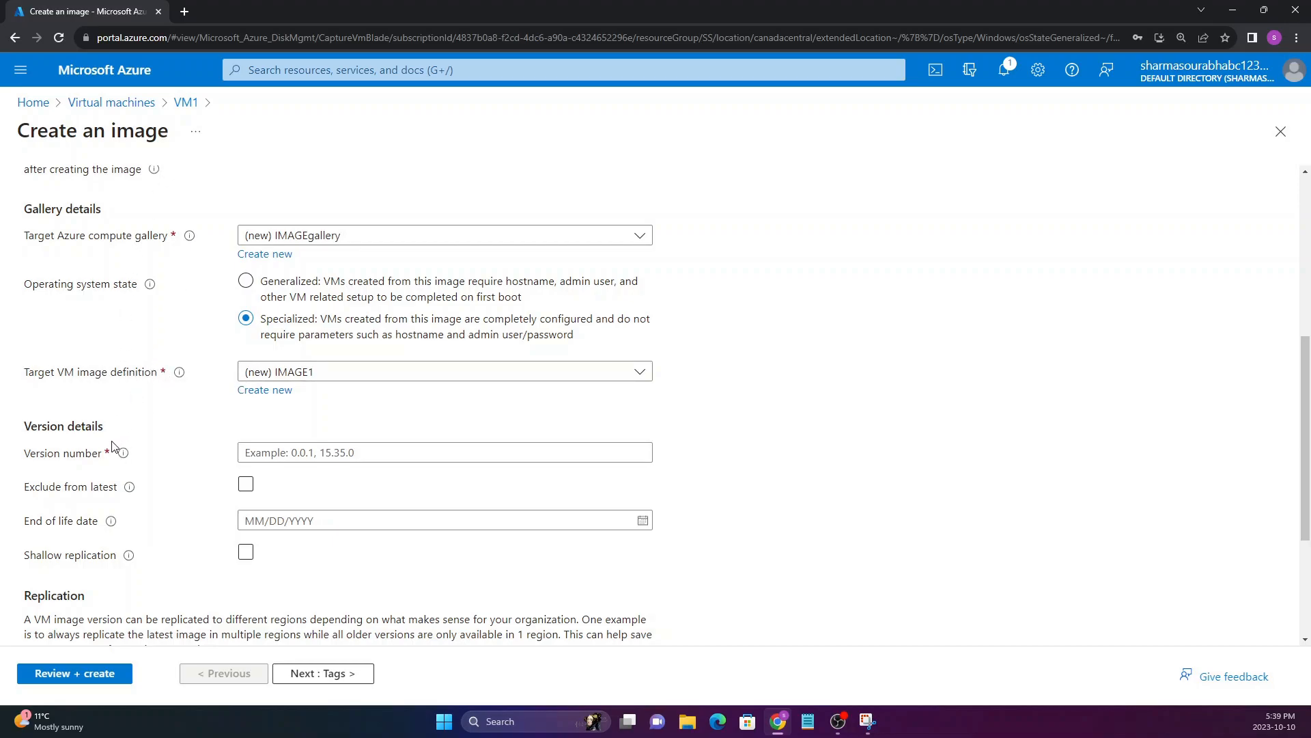
left_click(271, 454)
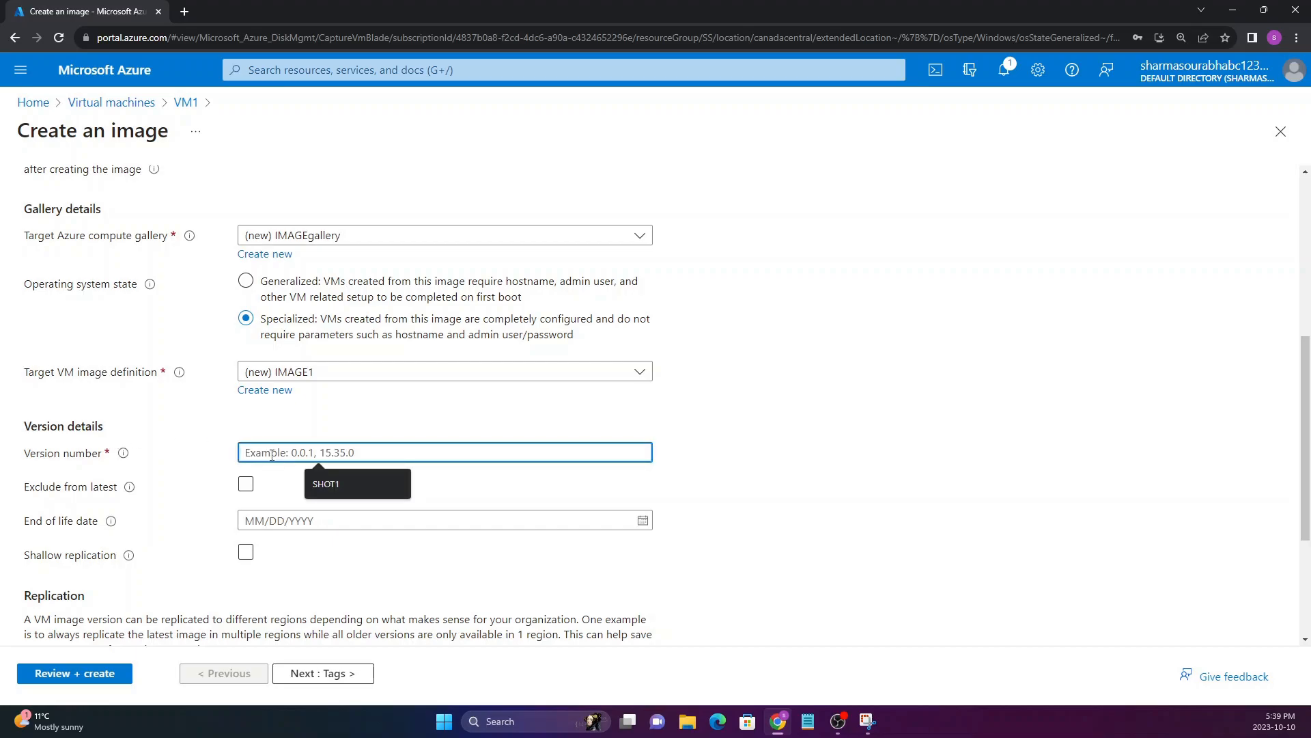
type("1.0.0.")
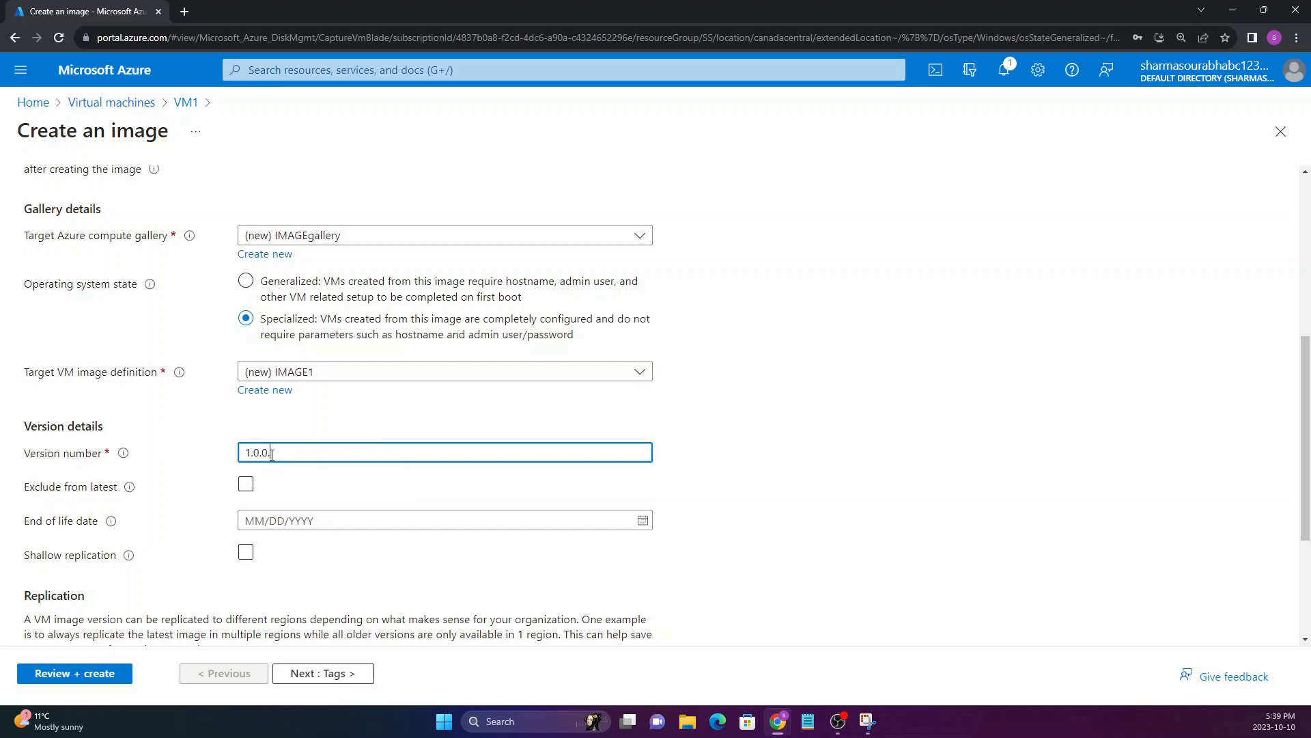
key("BackSpace")
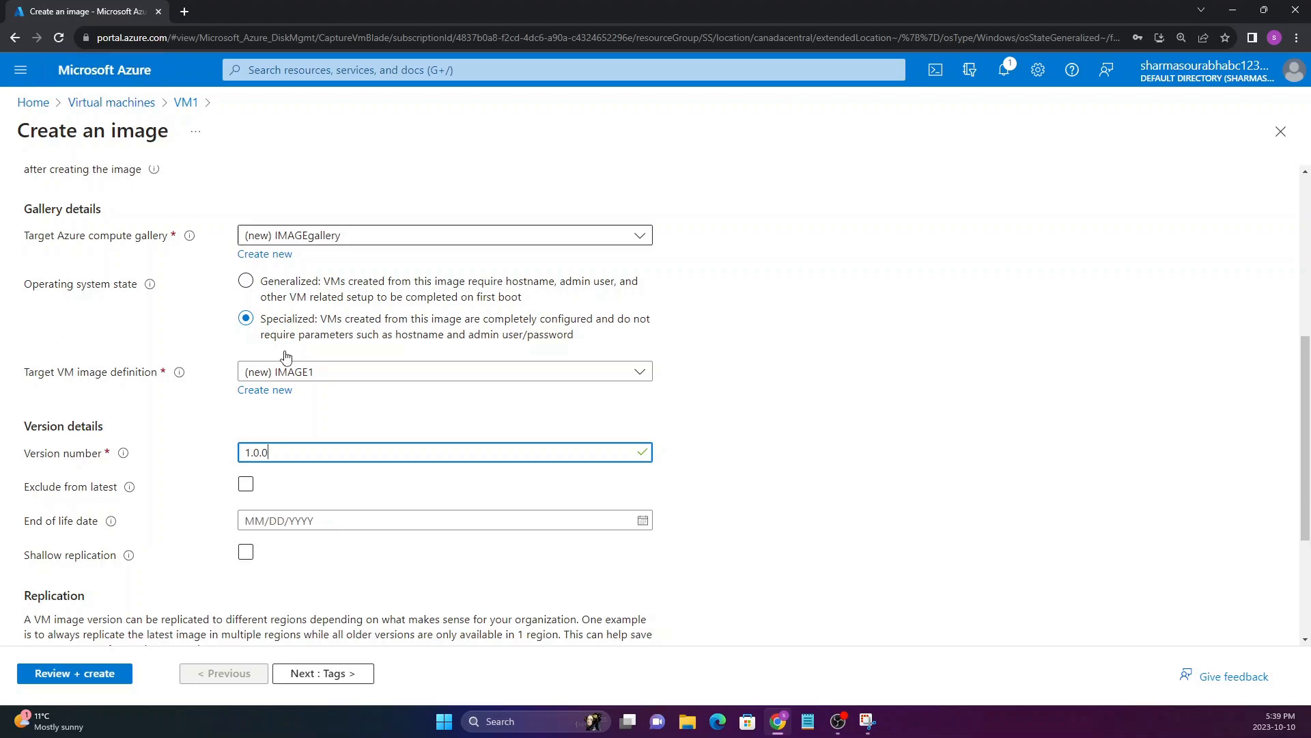
left_click_drag(26, 453, 121, 458)
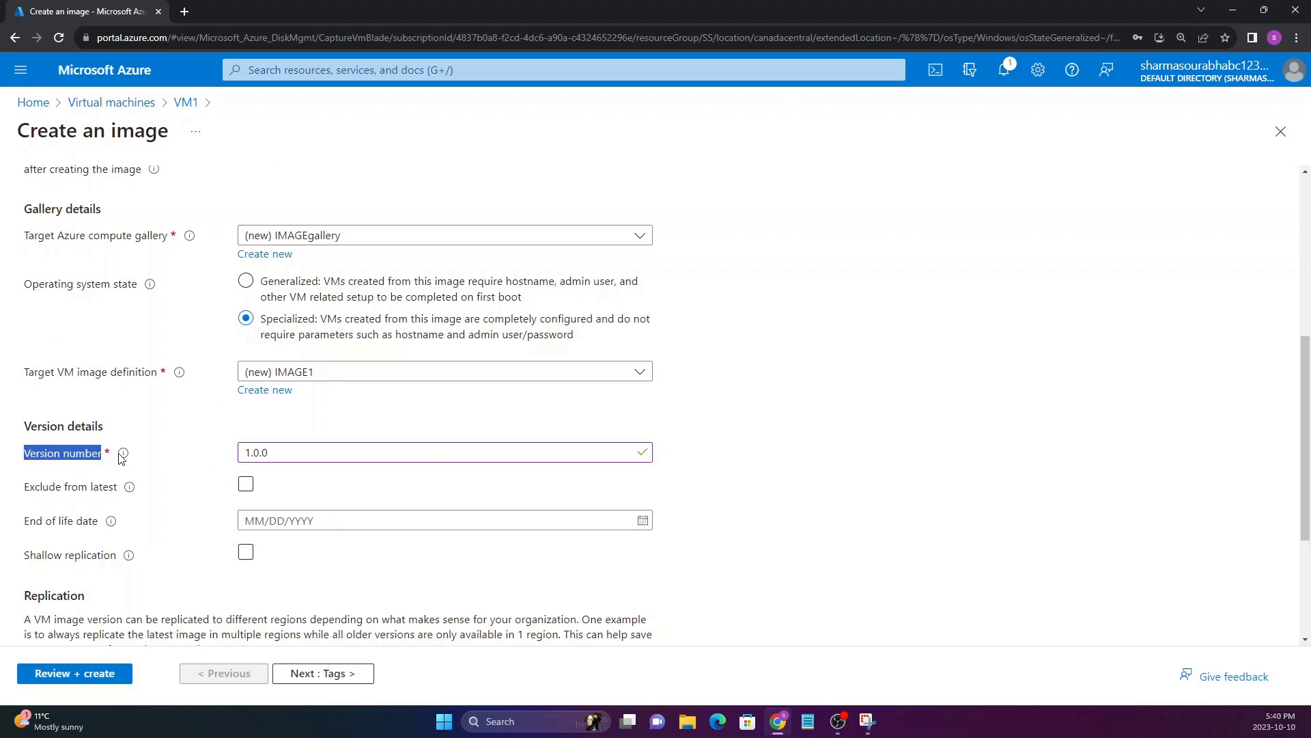
left_click(96, 455)
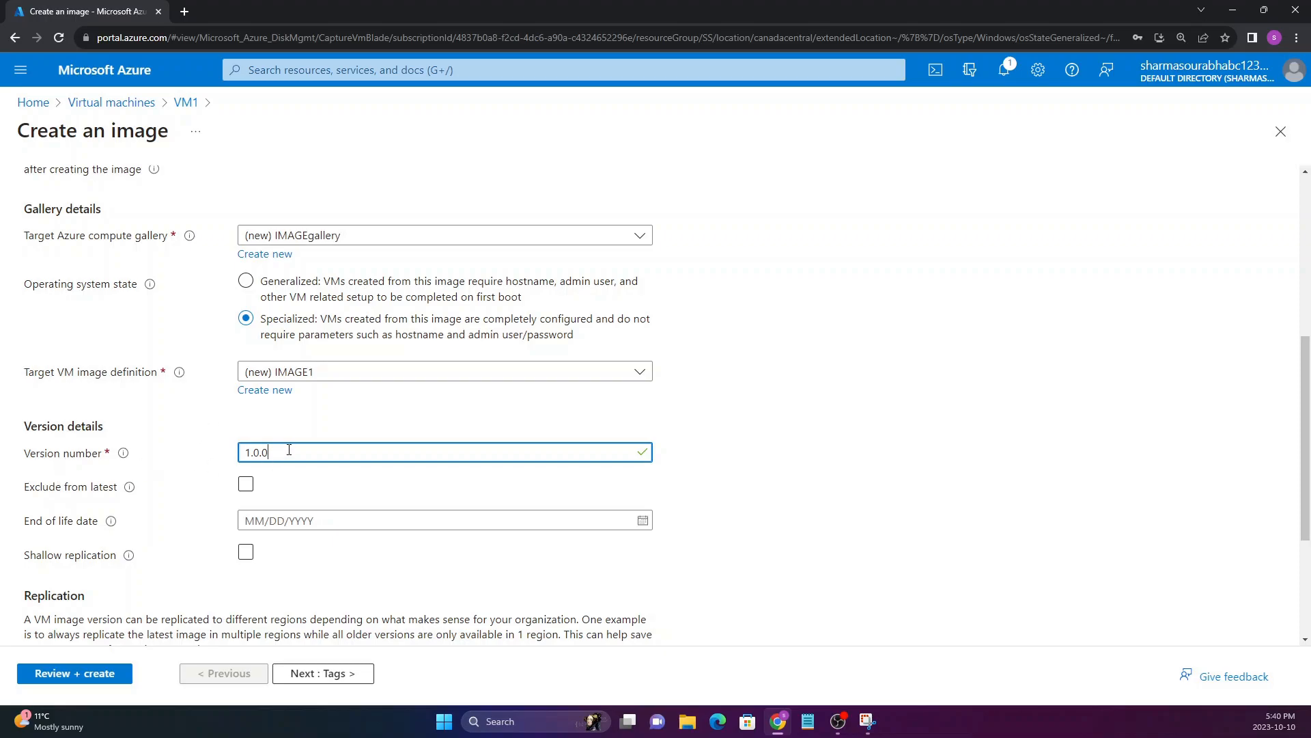
Leave the replication settings and tags at their defaults, and create the image after validation
scroll(136, 475, "down", 3)
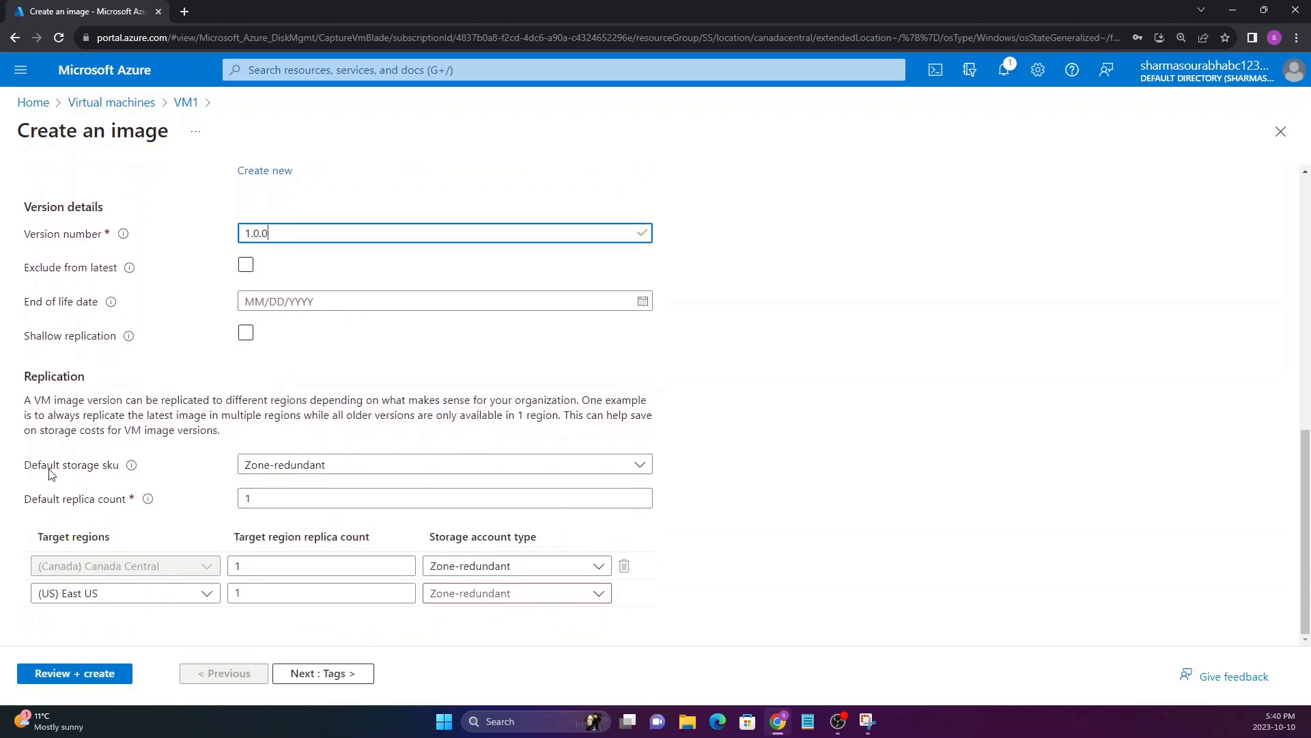
mouse_move(147, 501)
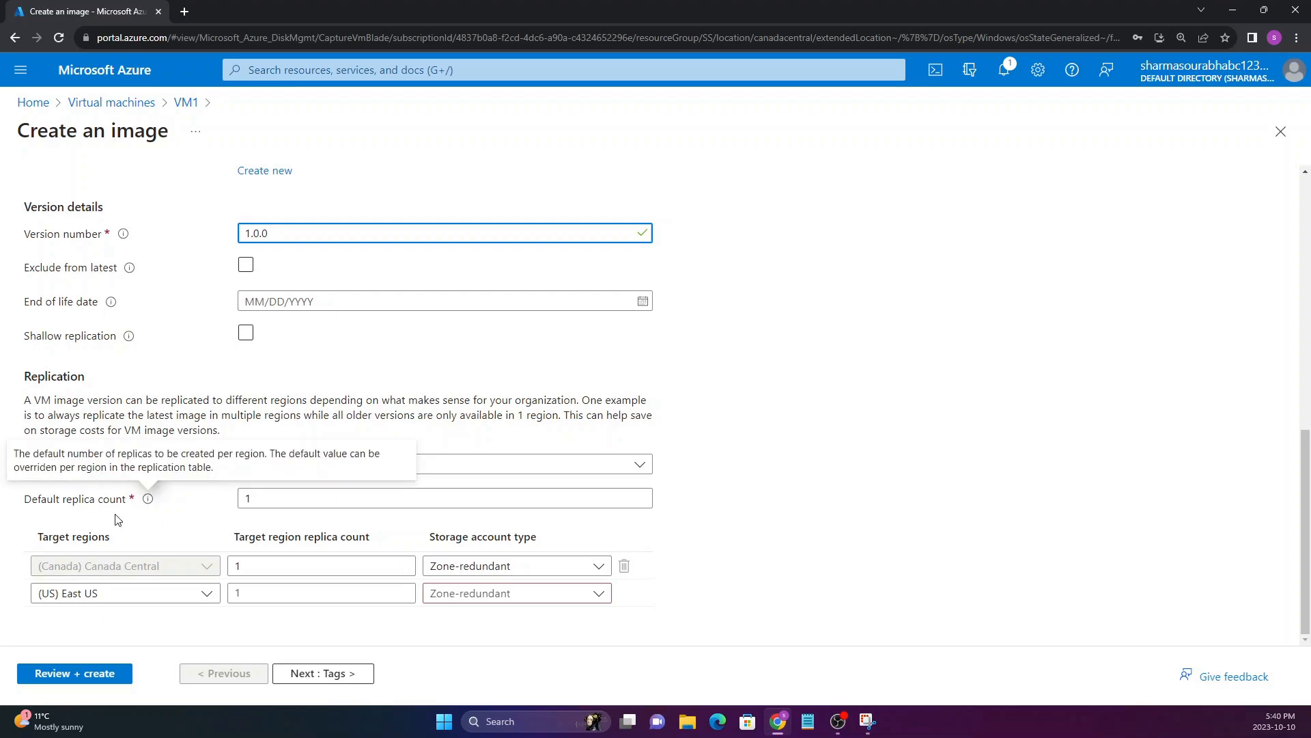
left_click(316, 674)
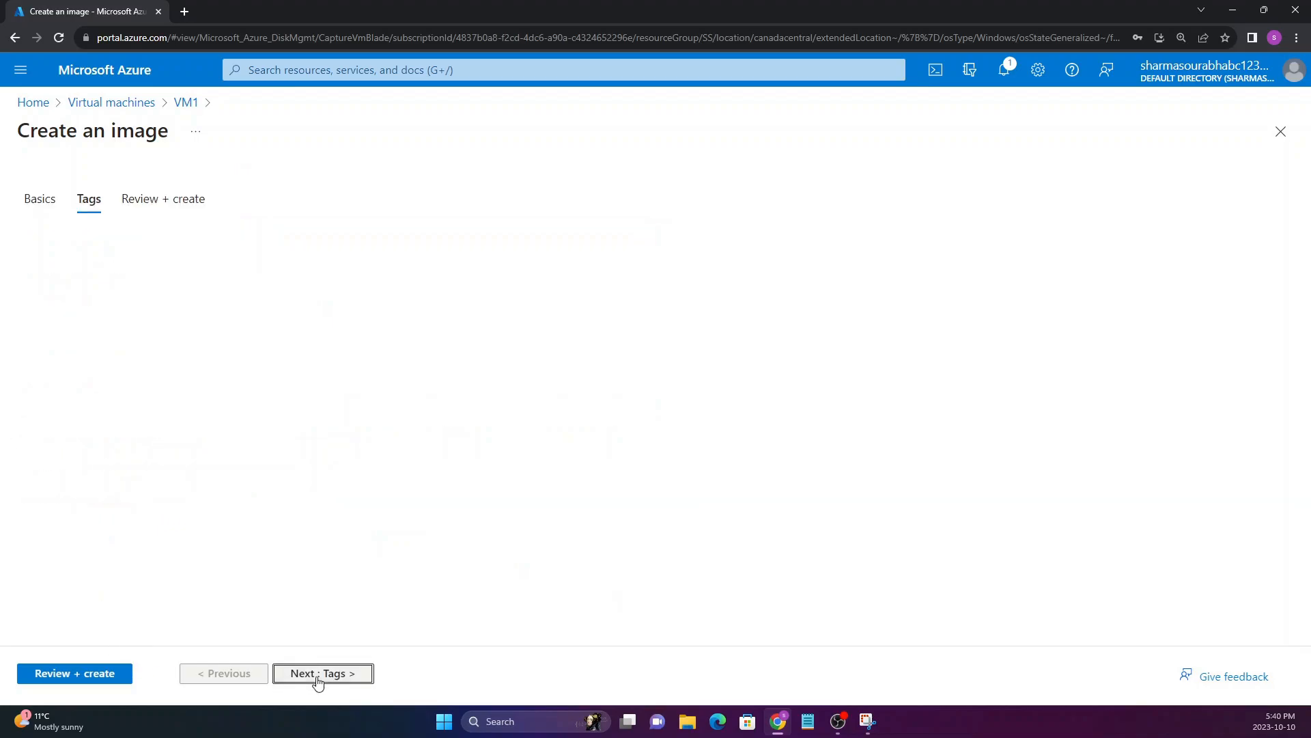
left_click(317, 674)
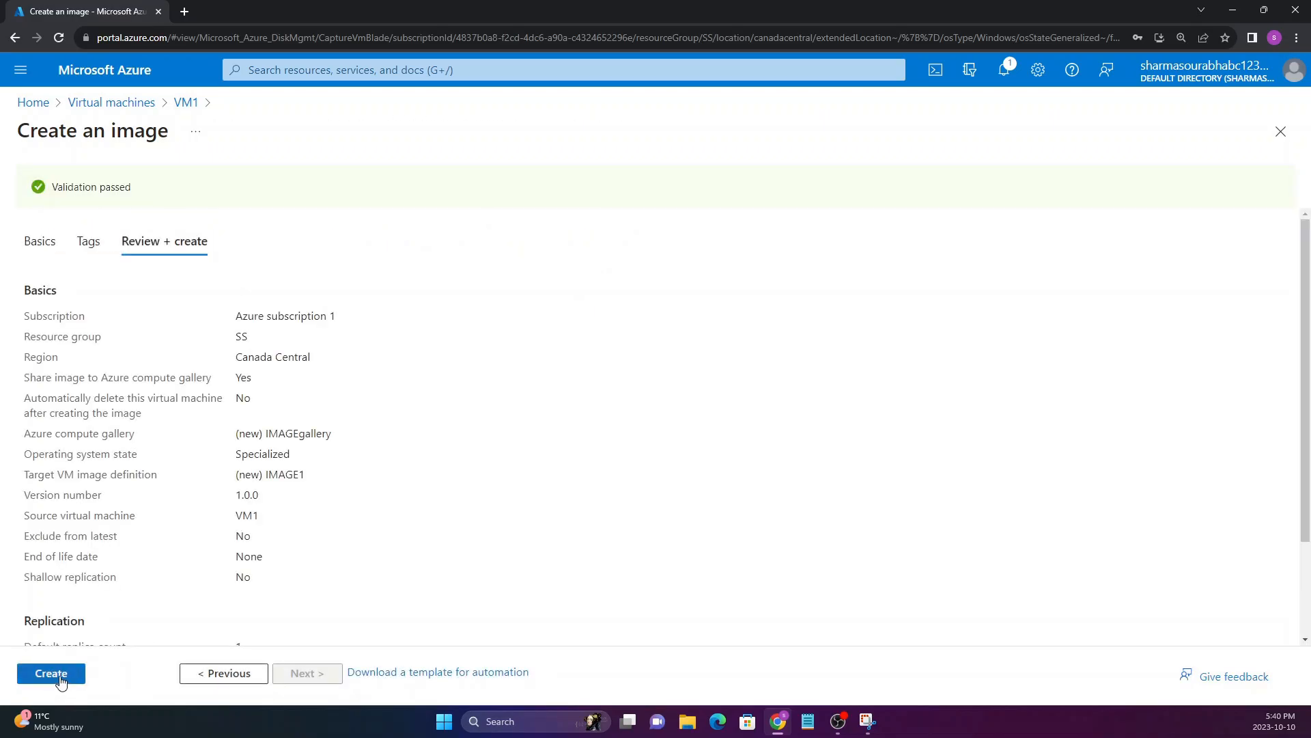
left_click(61, 679)
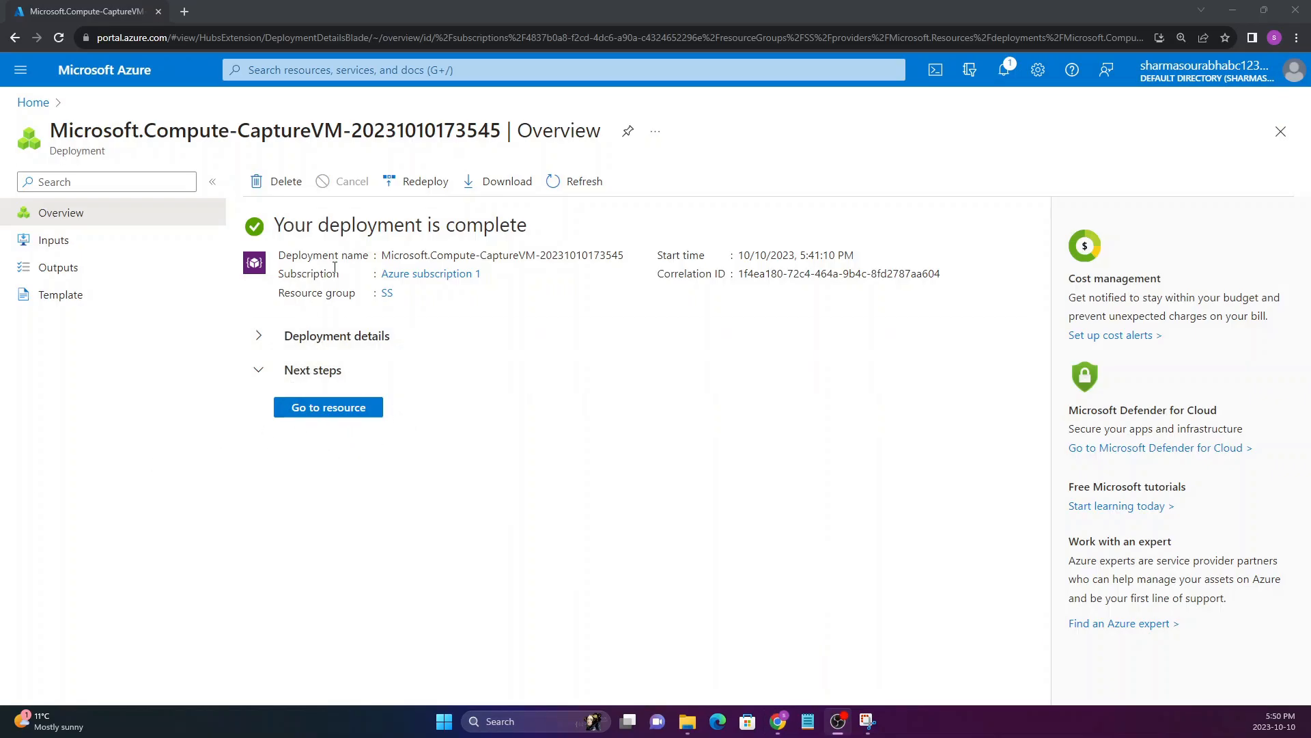
Examine the deployment's status and the types of resources listed in its deployment details, and collapse the details again
left_click_drag(276, 224, 485, 225)
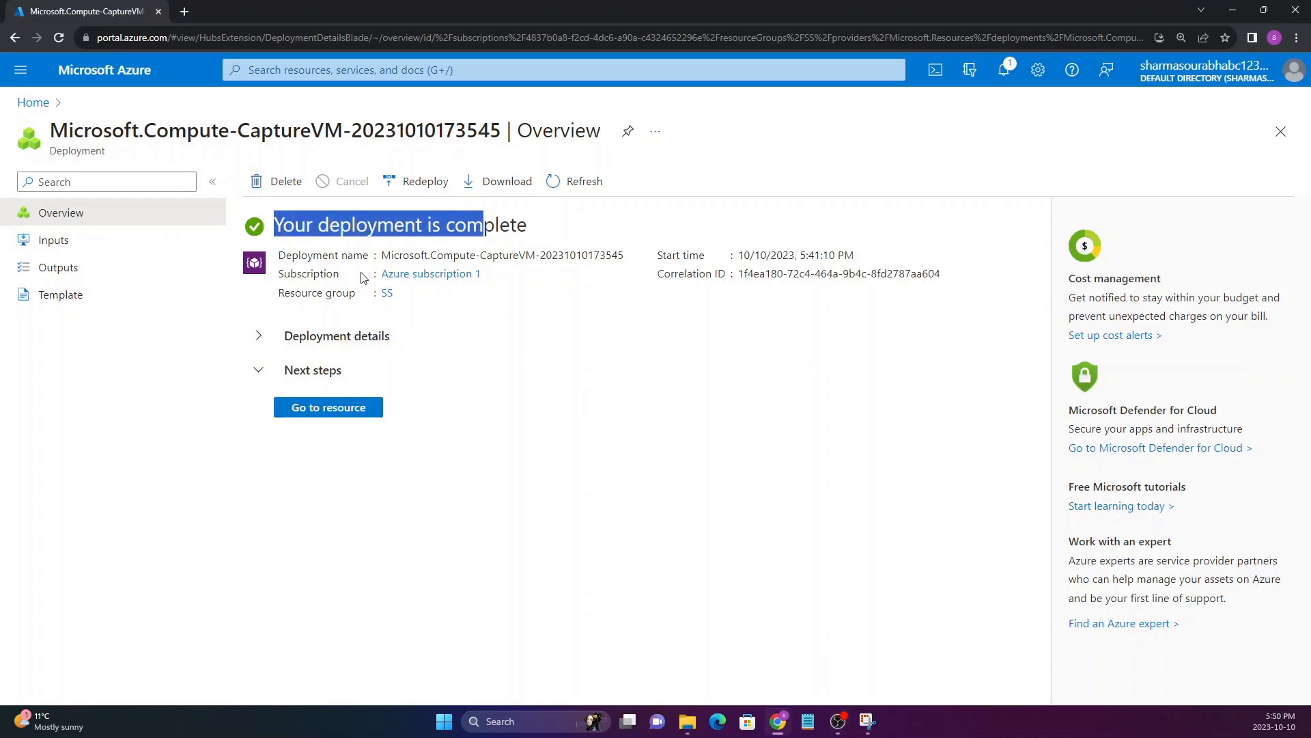
left_click(264, 336)
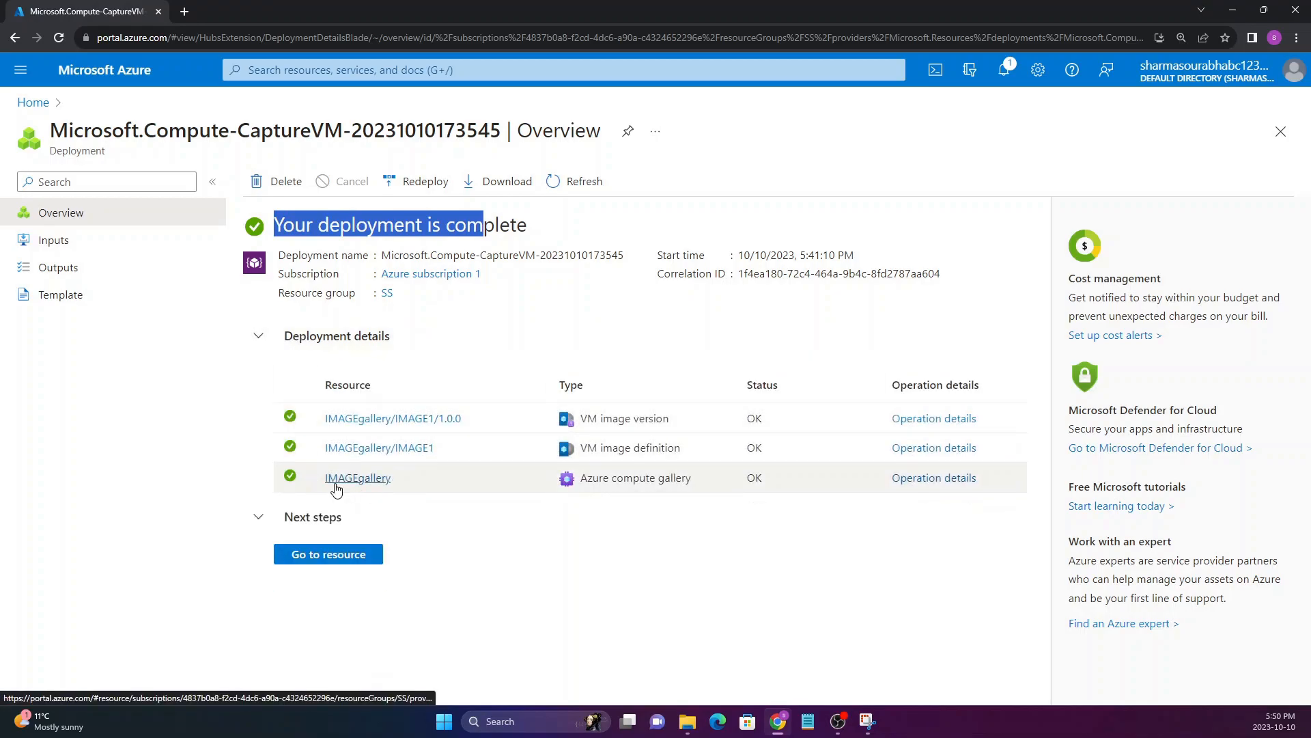
mouse_move(351, 491)
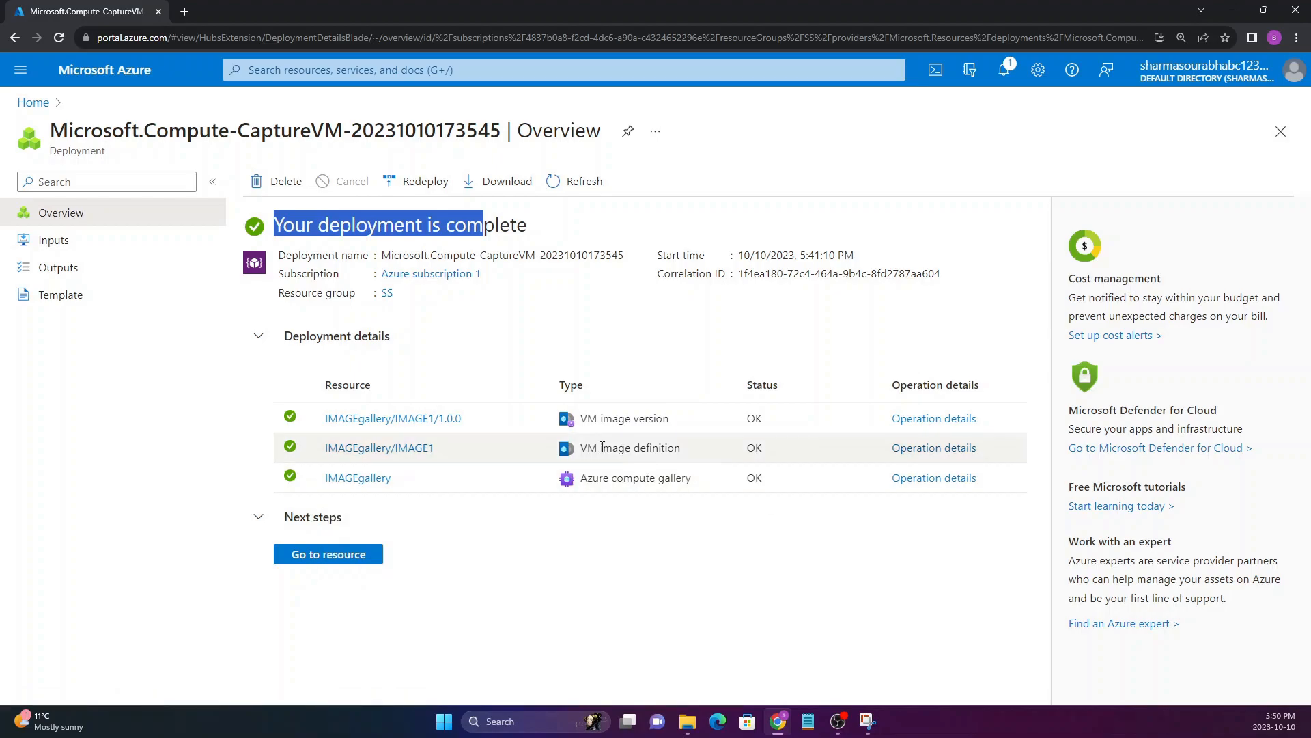
left_click_drag(582, 448, 580, 419)
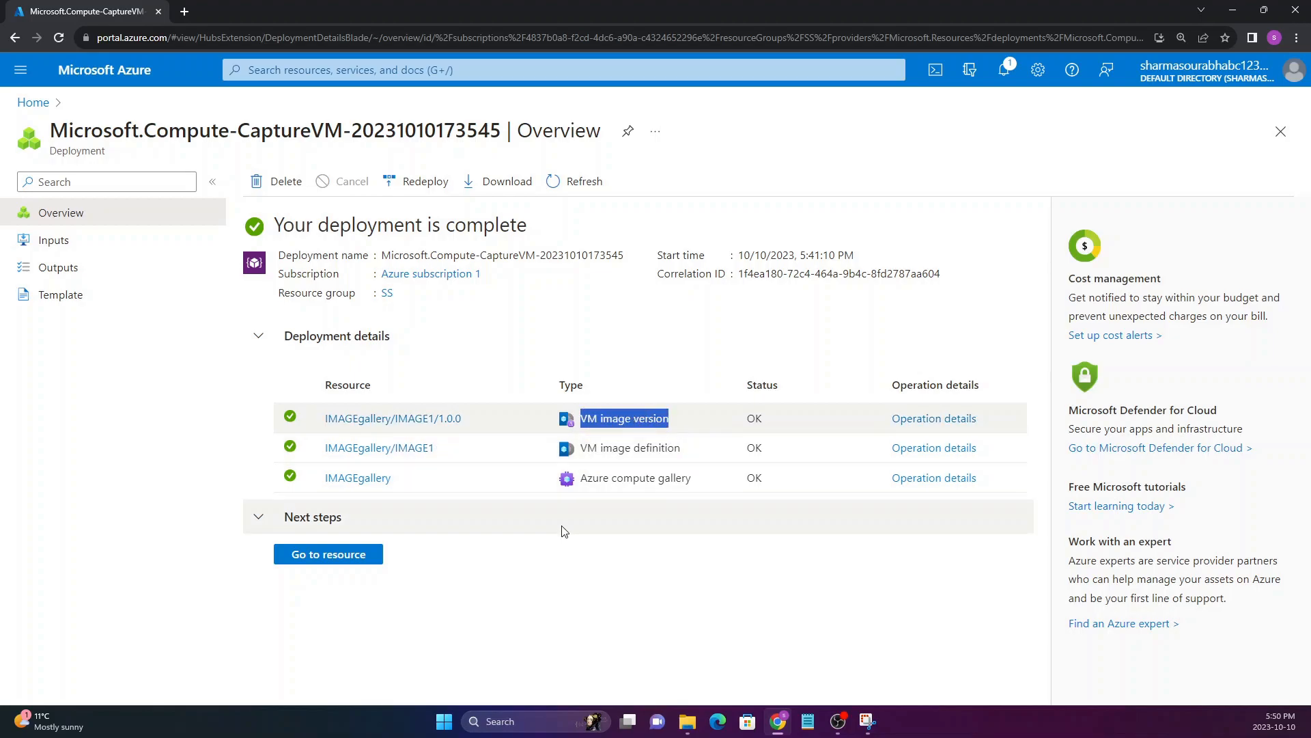
left_click_drag(243, 226, 513, 250)
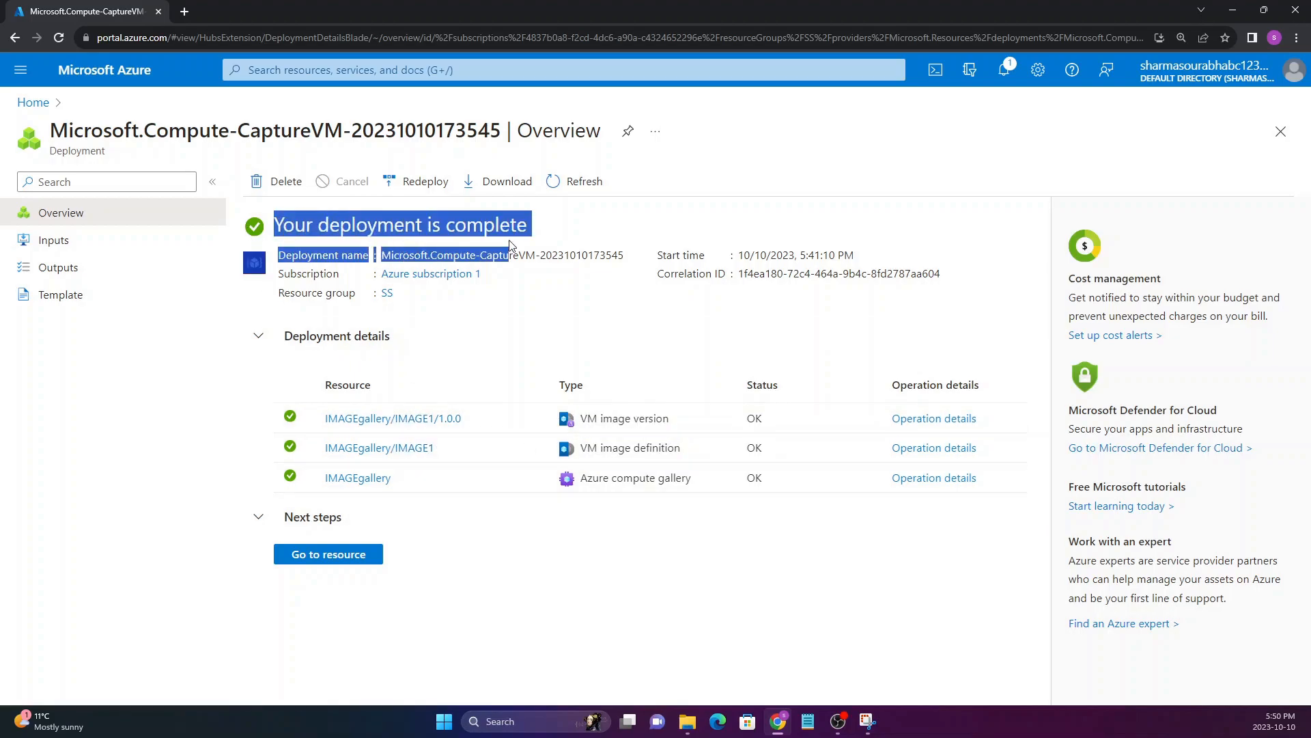
left_click(519, 224)
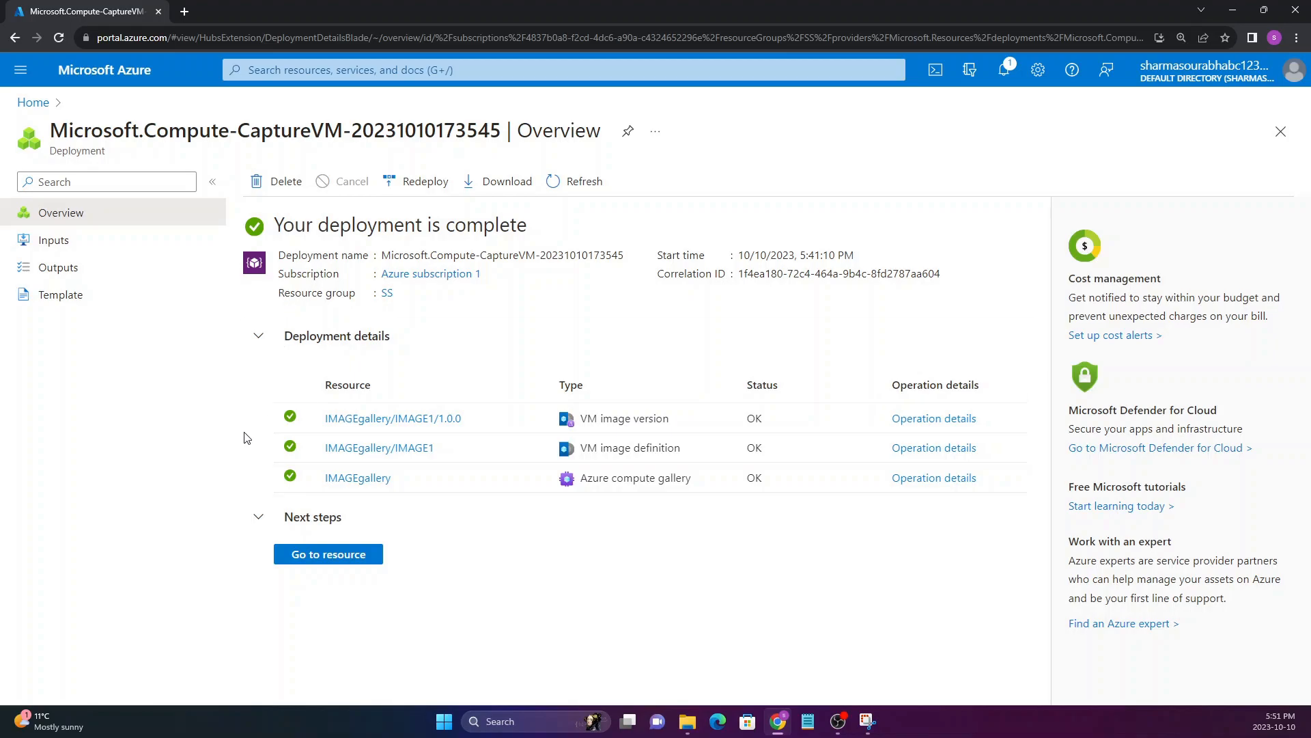
left_click(250, 337)
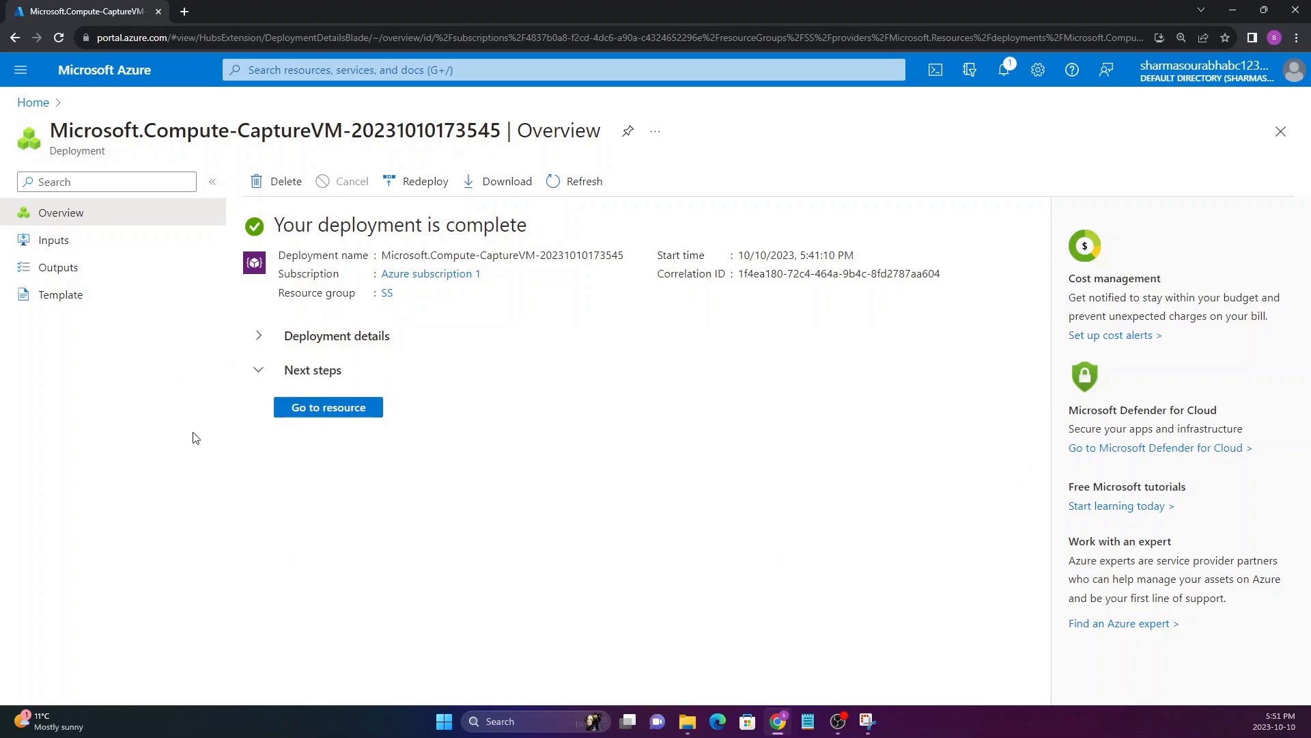
Open the newly deployed image version resource and check its gallery, image definition and version name
left_click(335, 409)
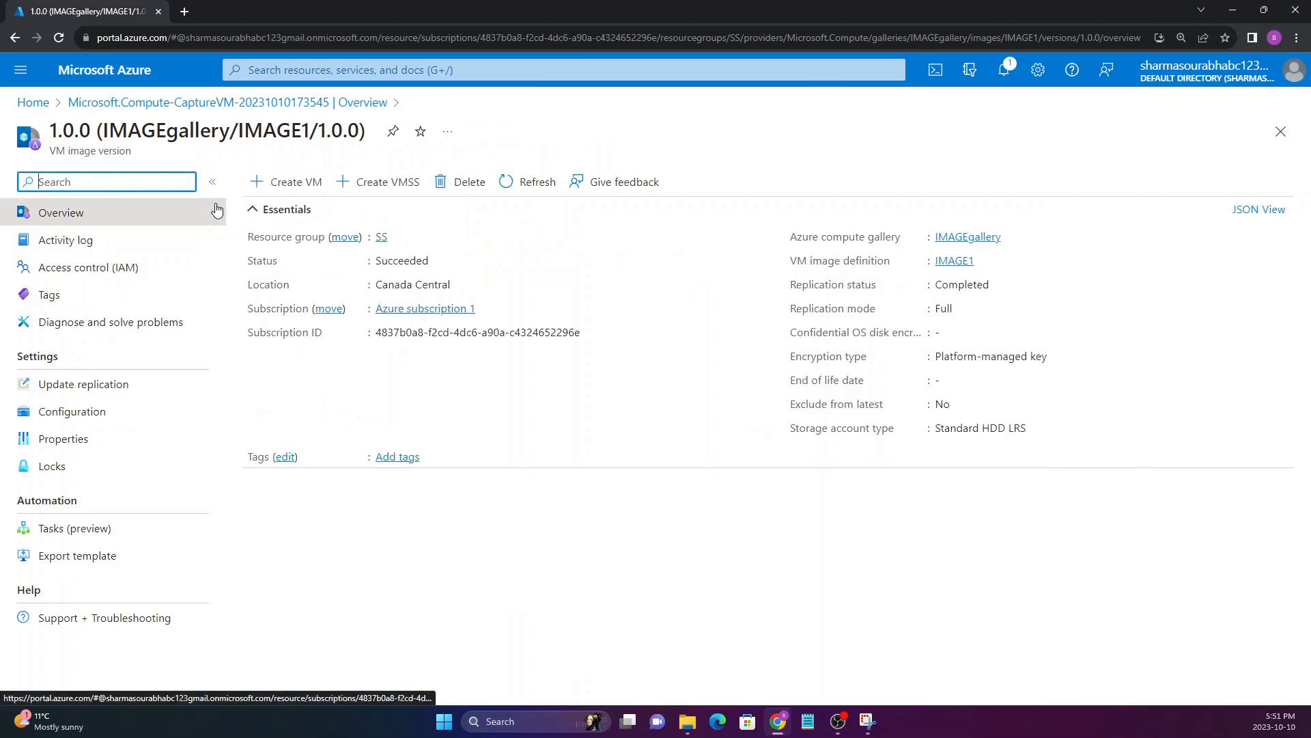
left_click_drag(102, 124, 353, 125)
left_click(352, 125)
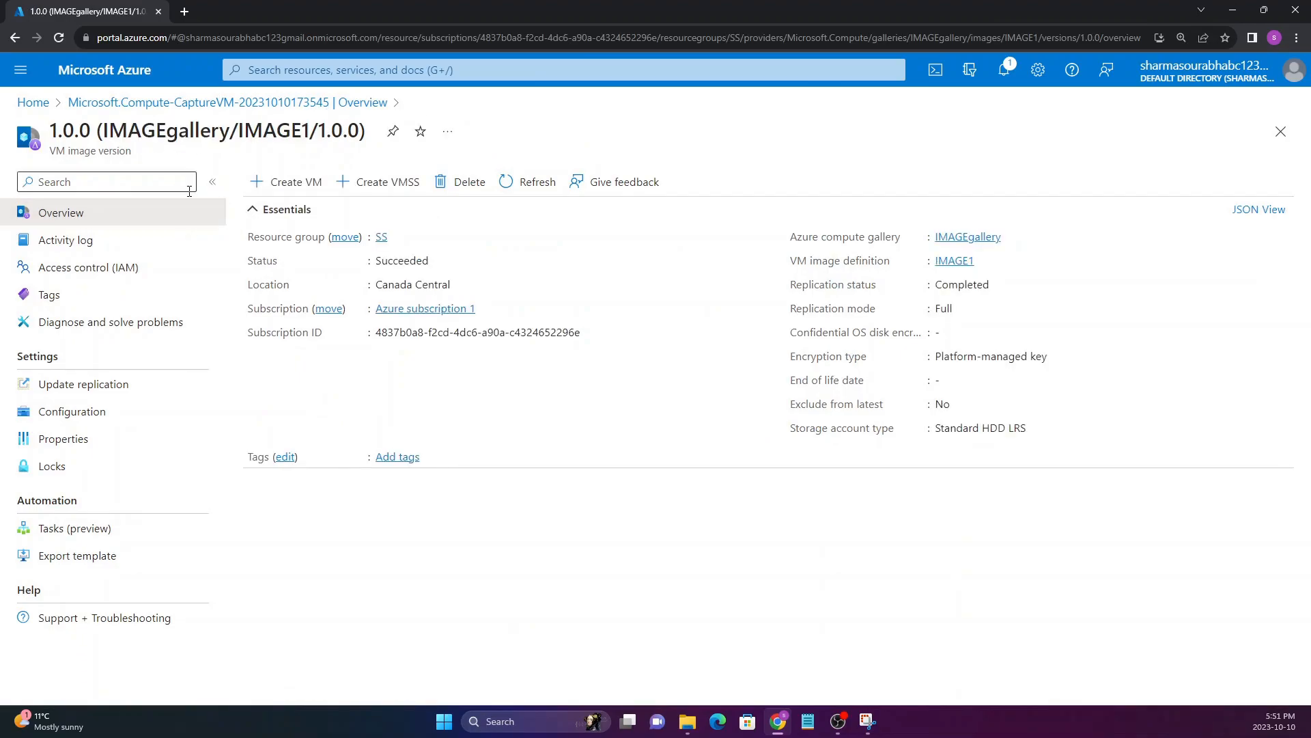
left_click_drag(236, 129, 360, 130)
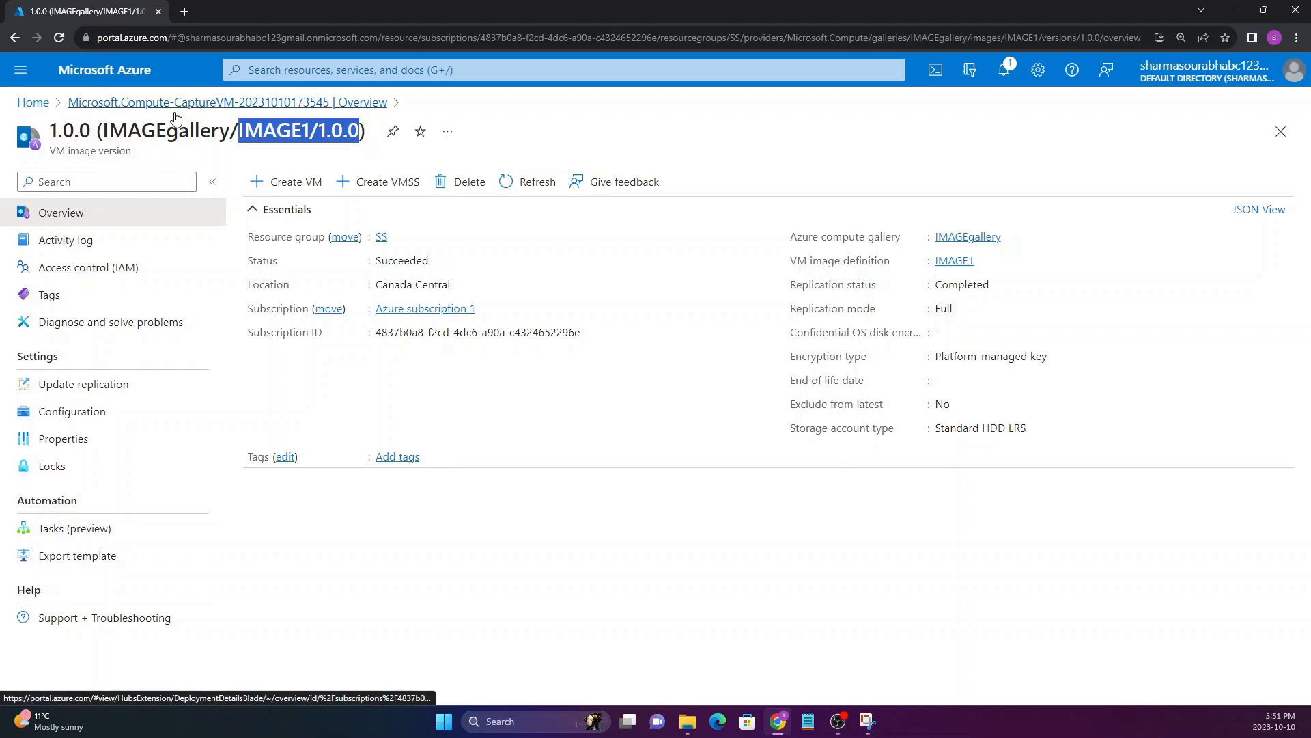
left_click_drag(142, 130, 229, 128)
left_click(294, 123)
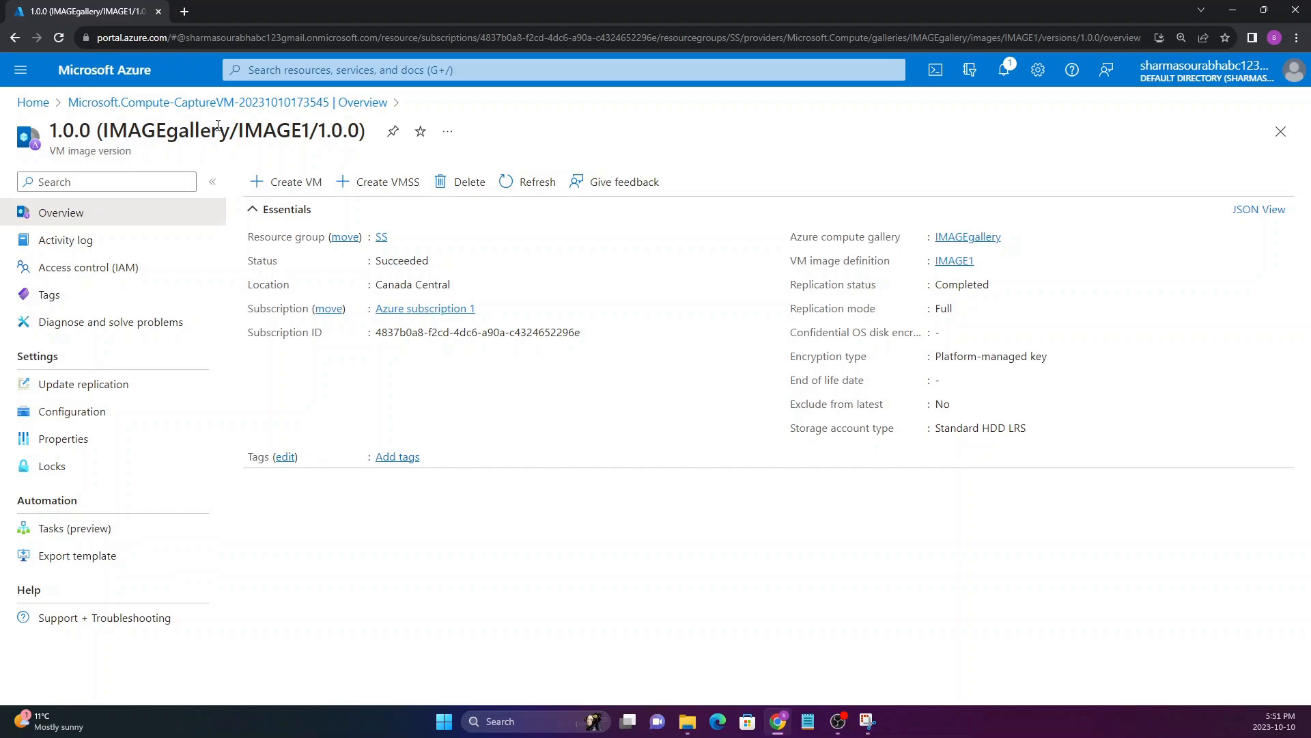
Open resource group SS from the portal home page and check the resource types of the image version and image definition
left_click(28, 109)
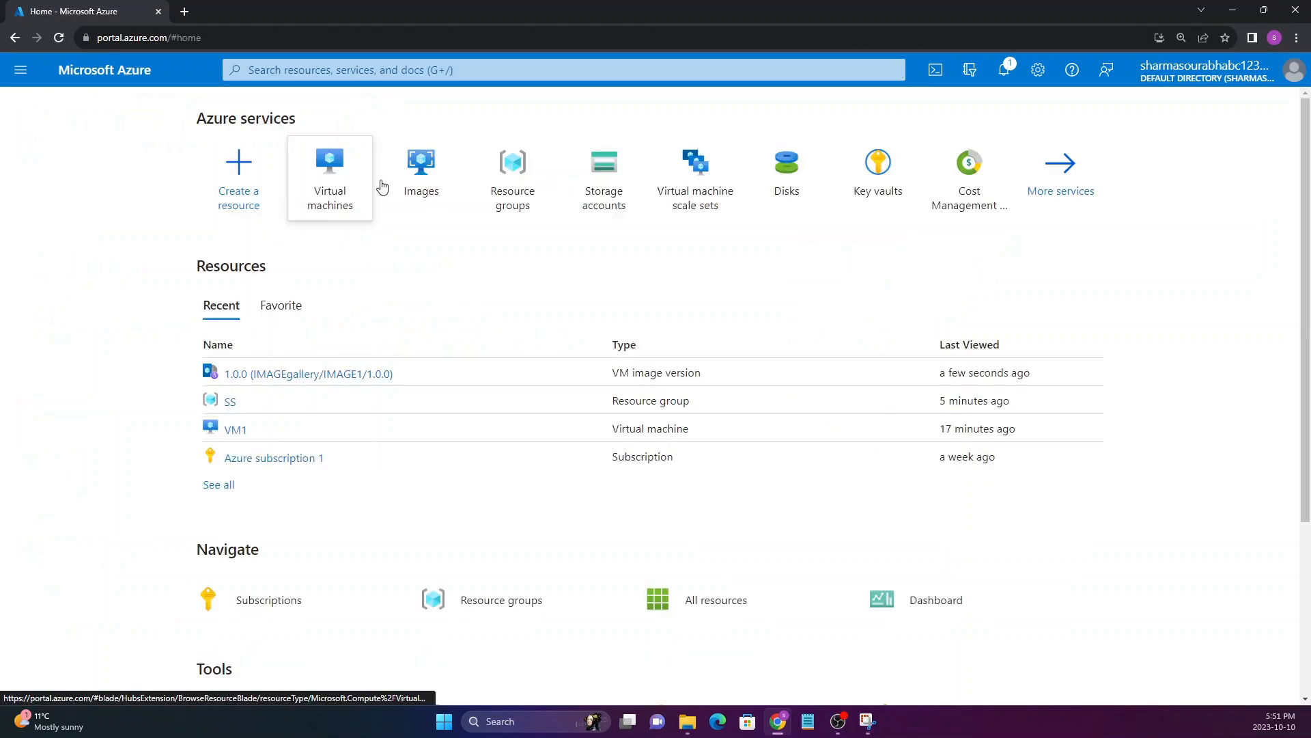
left_click(526, 181)
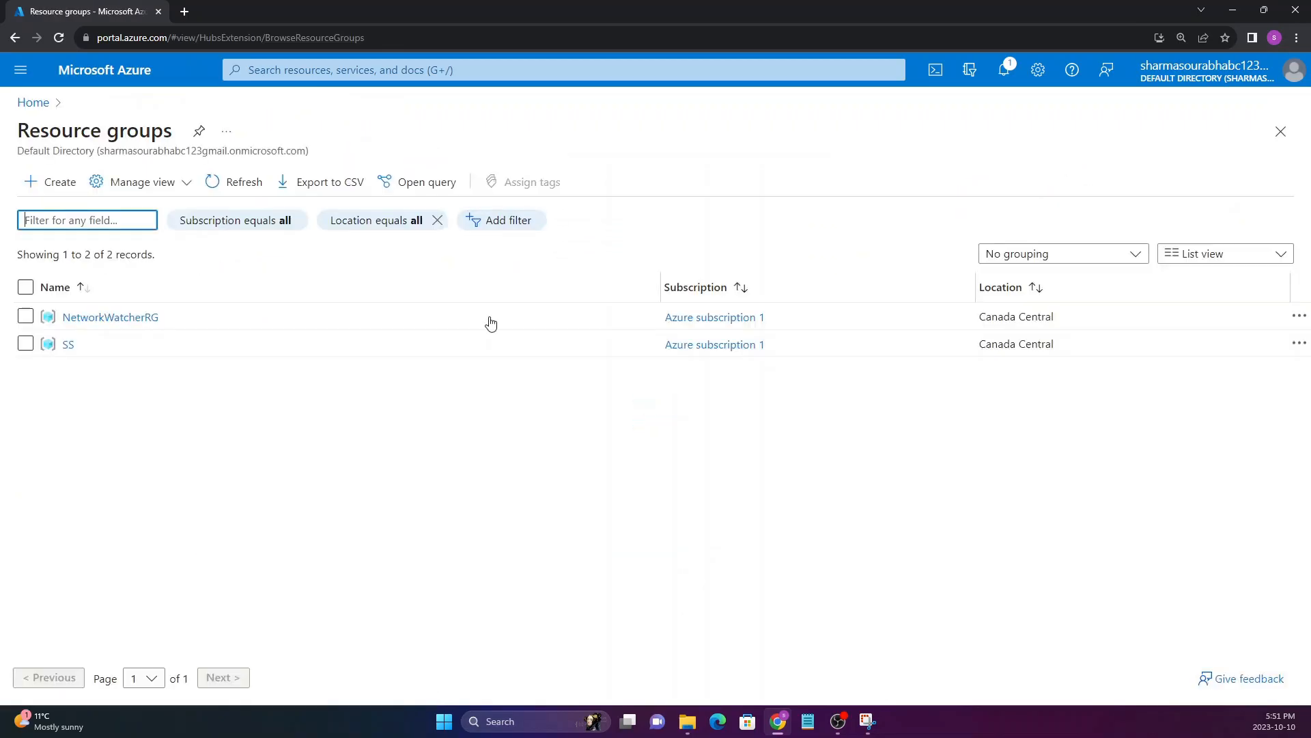
left_click(73, 410)
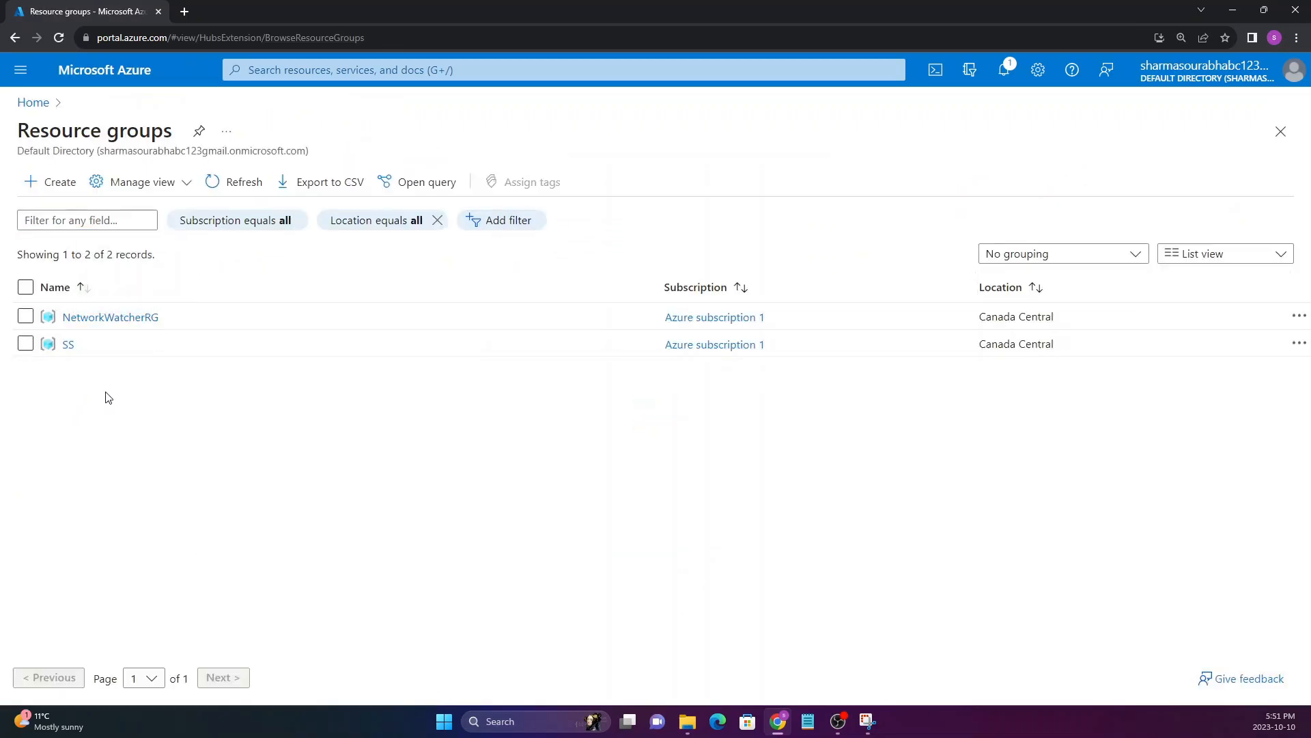
left_click(69, 346)
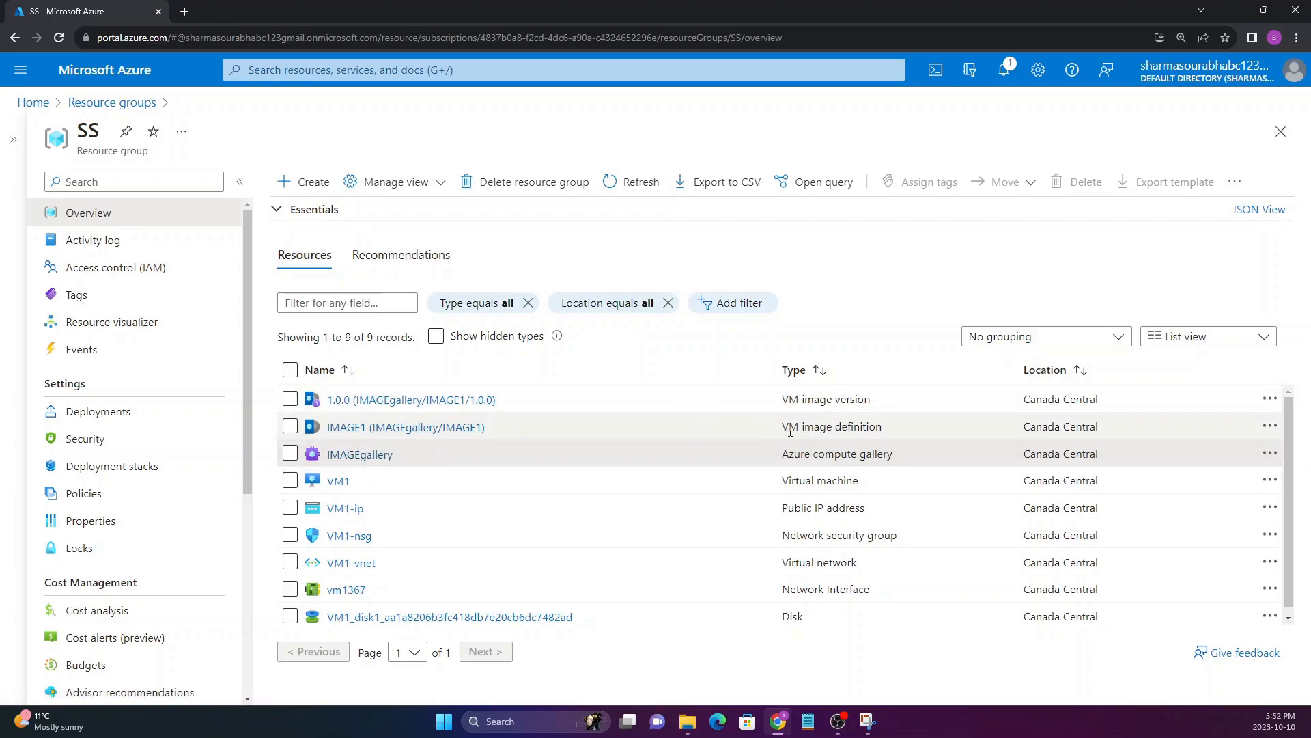
left_click_drag(782, 427, 866, 427)
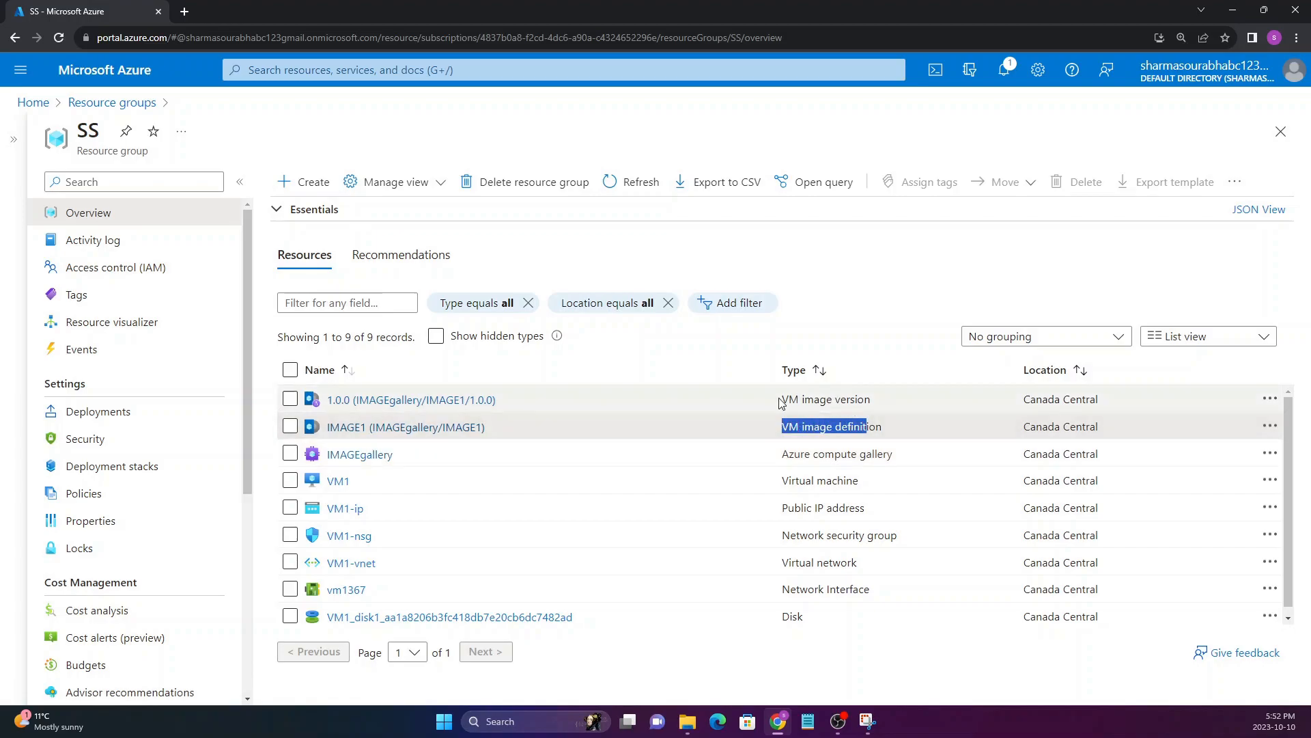
left_click_drag(782, 399, 864, 399)
left_click_drag(783, 426, 883, 427)
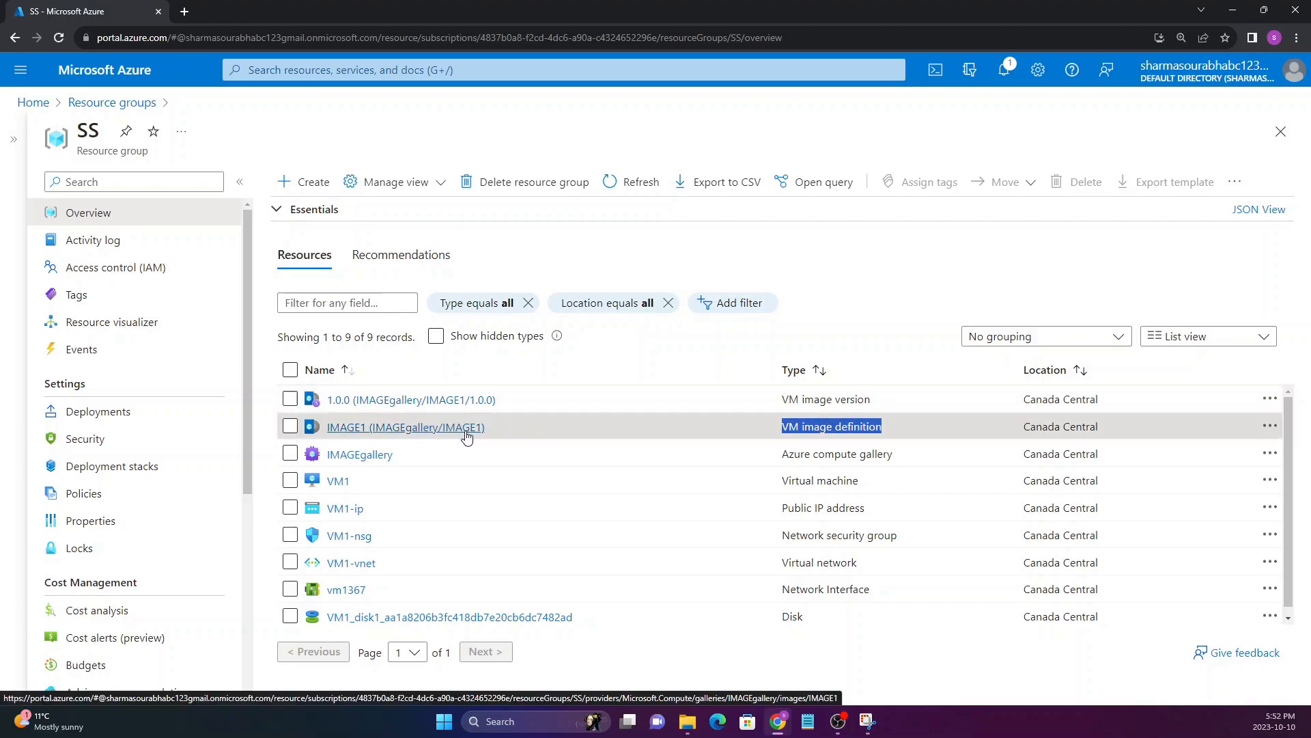
Open the IMAGE1 image definition and review its overview
left_click(418, 436)
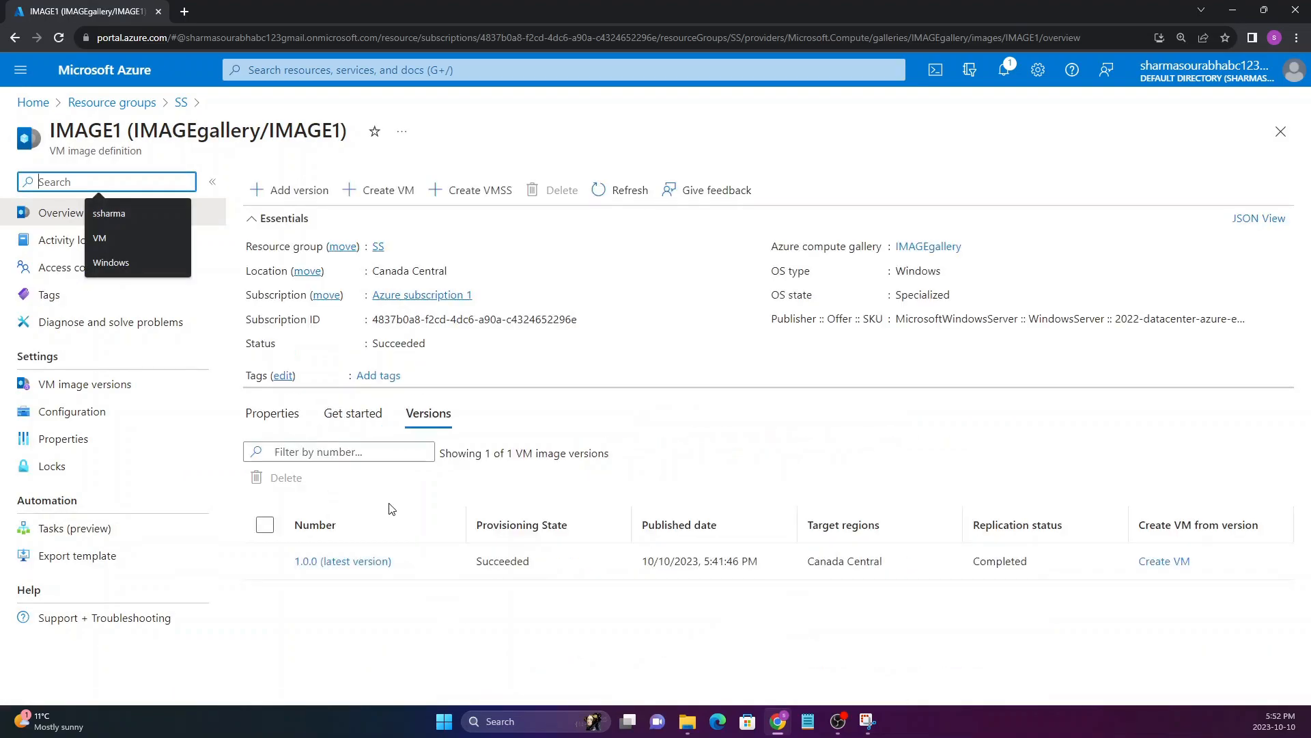
left_click(574, 248)
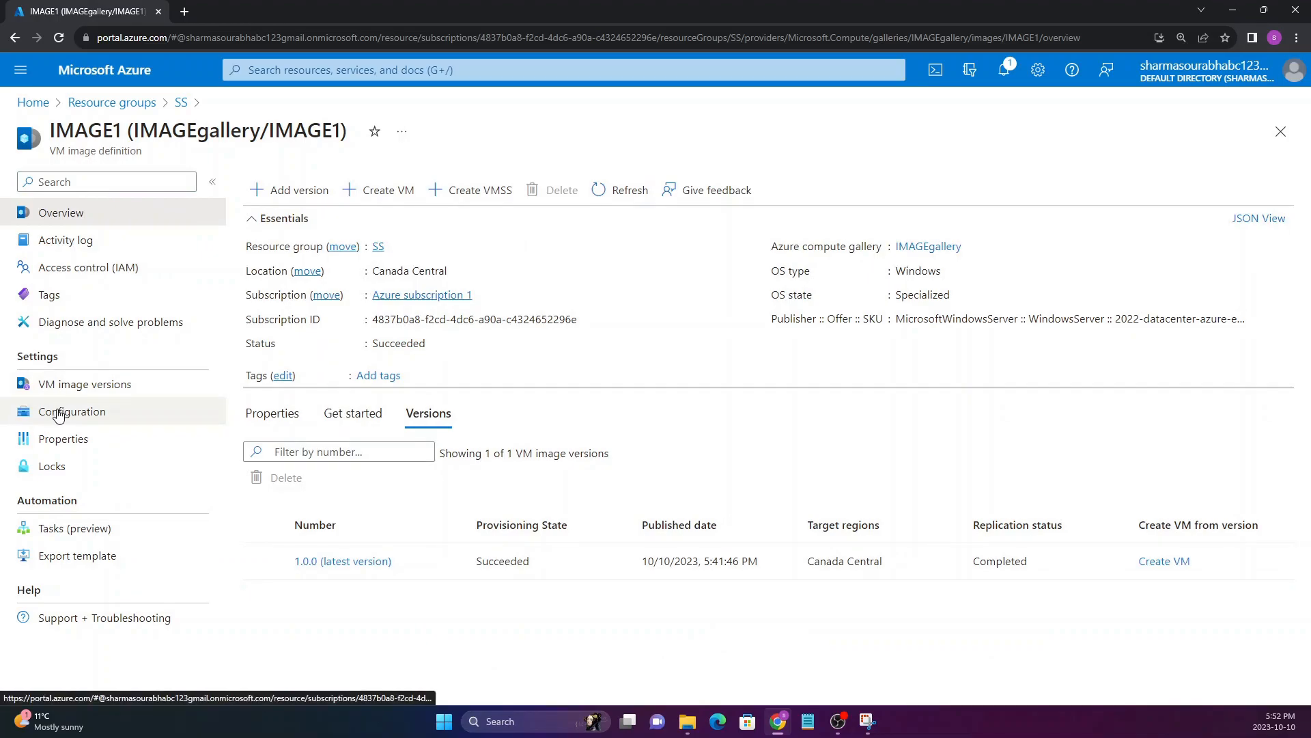
left_click_drag(53, 123, 302, 130)
left_click(301, 129)
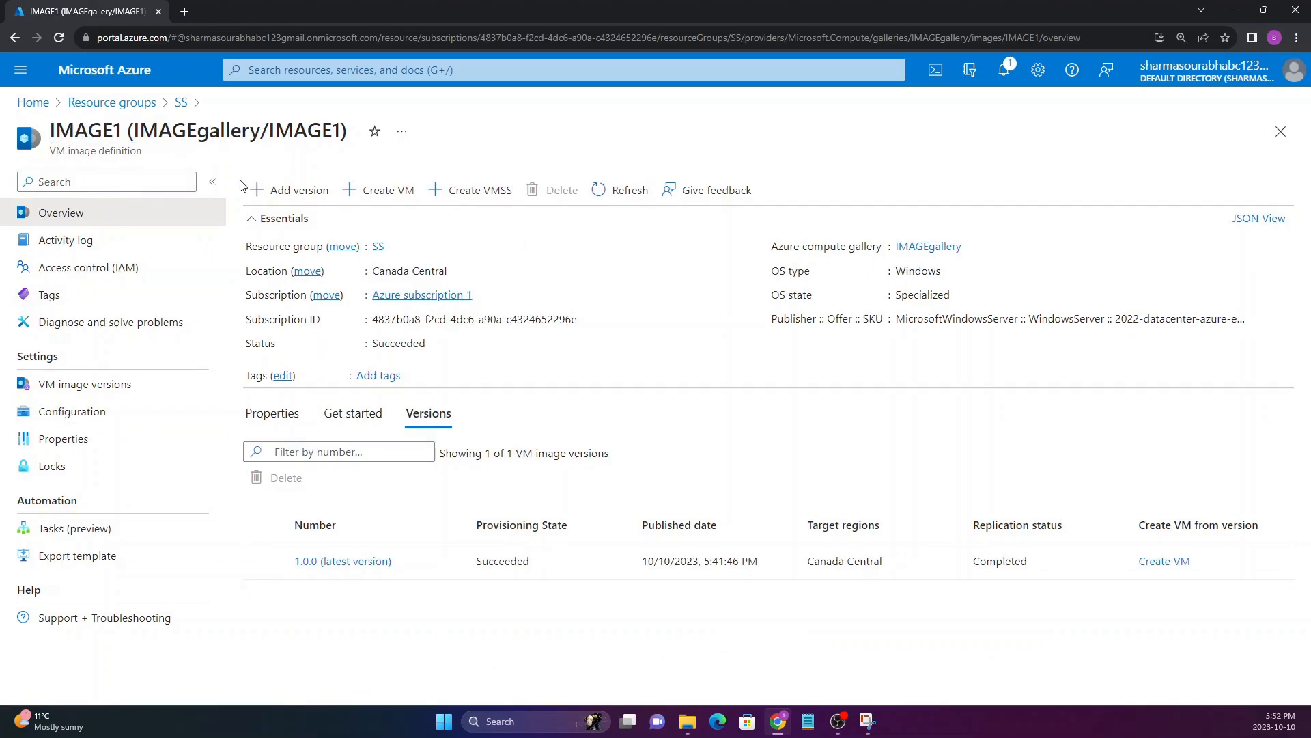
Open version 1.0.0 from IMAGE1's list of VM image versions
left_click(87, 395)
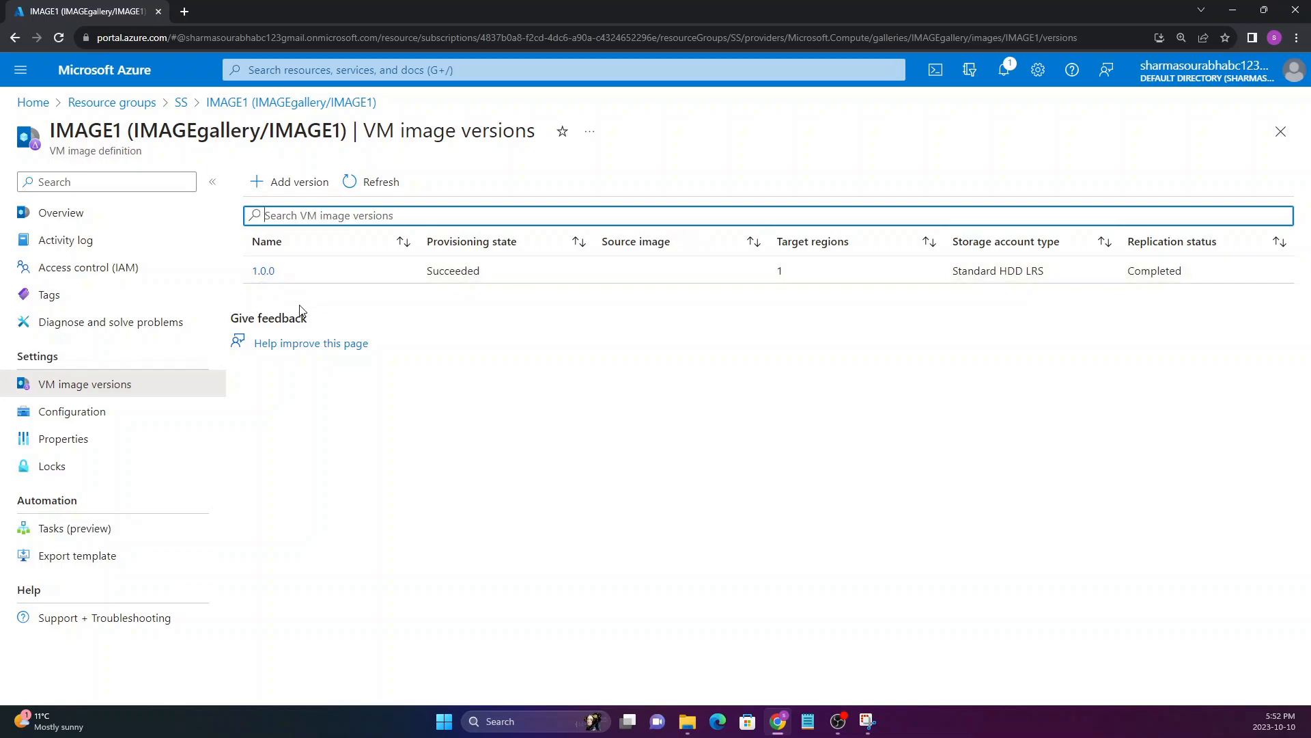
left_click(264, 271)
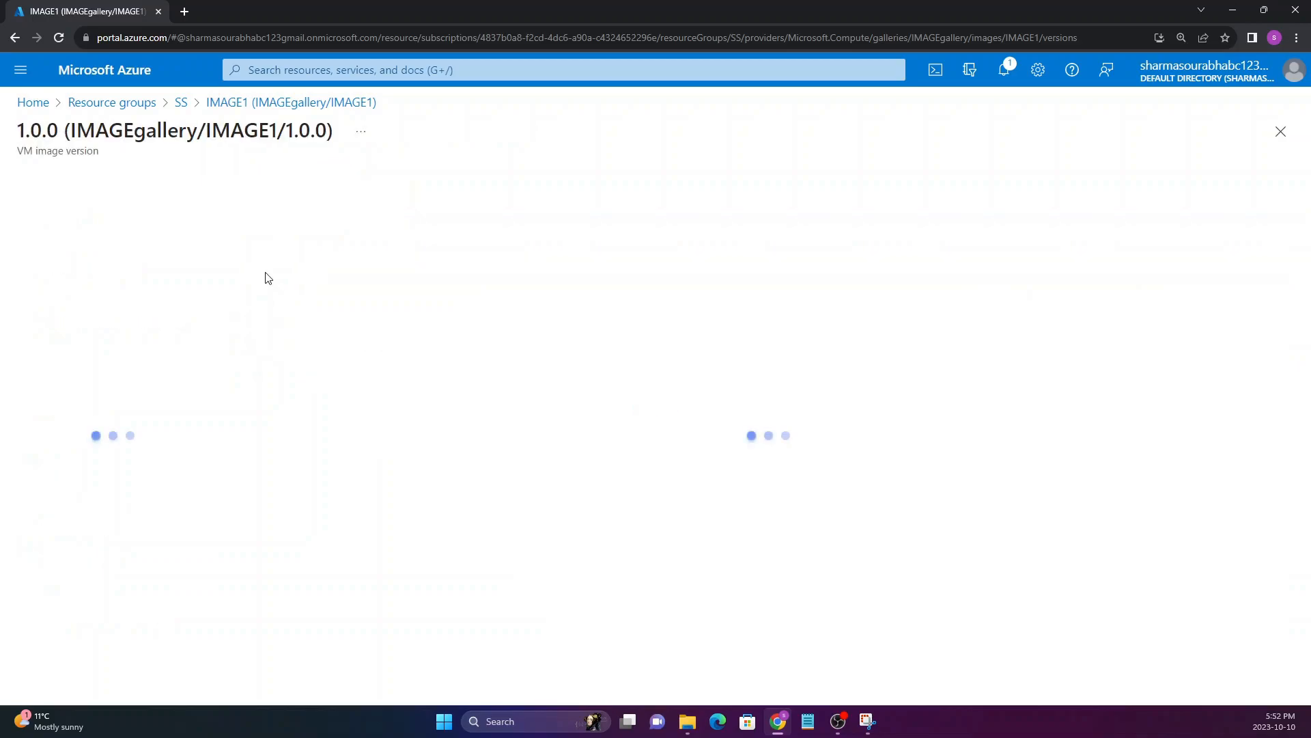
left_click_drag(110, 131, 331, 131)
left_click(332, 133)
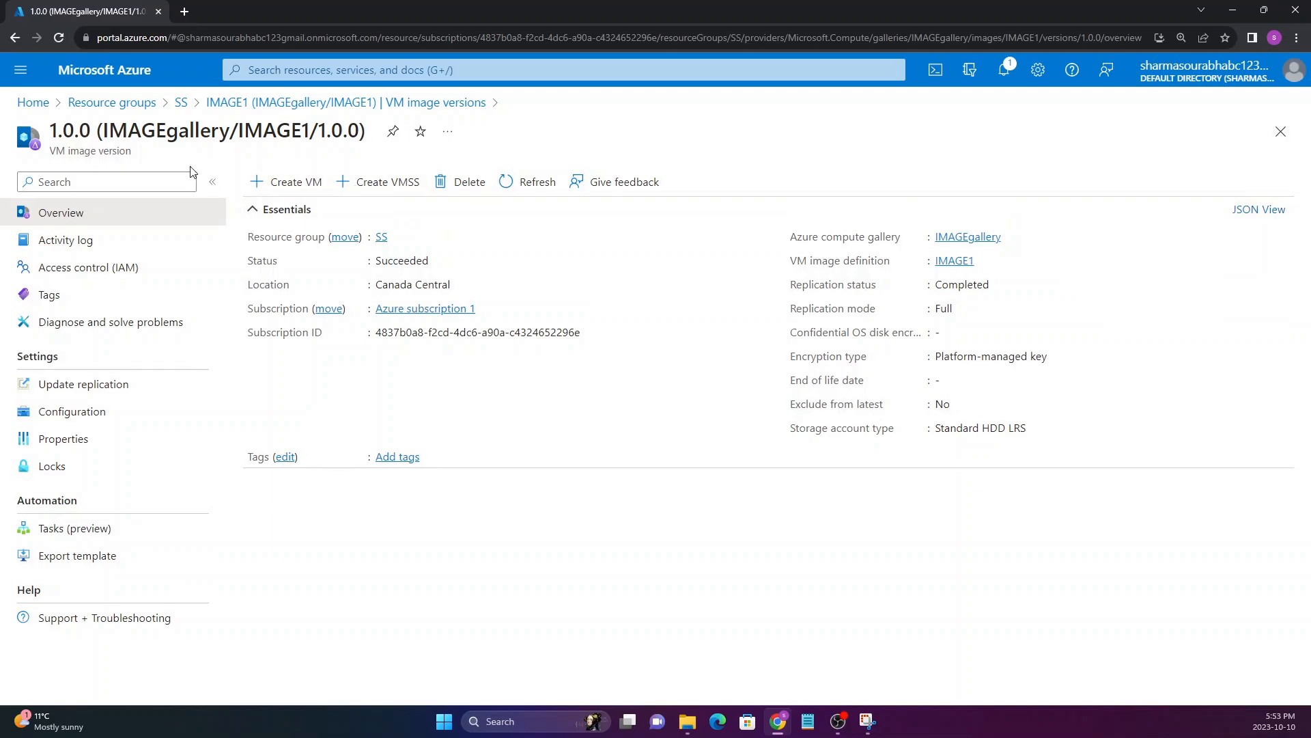
Start creating a virtual machine from this image version, keeping Azure subscription 1 and resource group SS
left_click(293, 194)
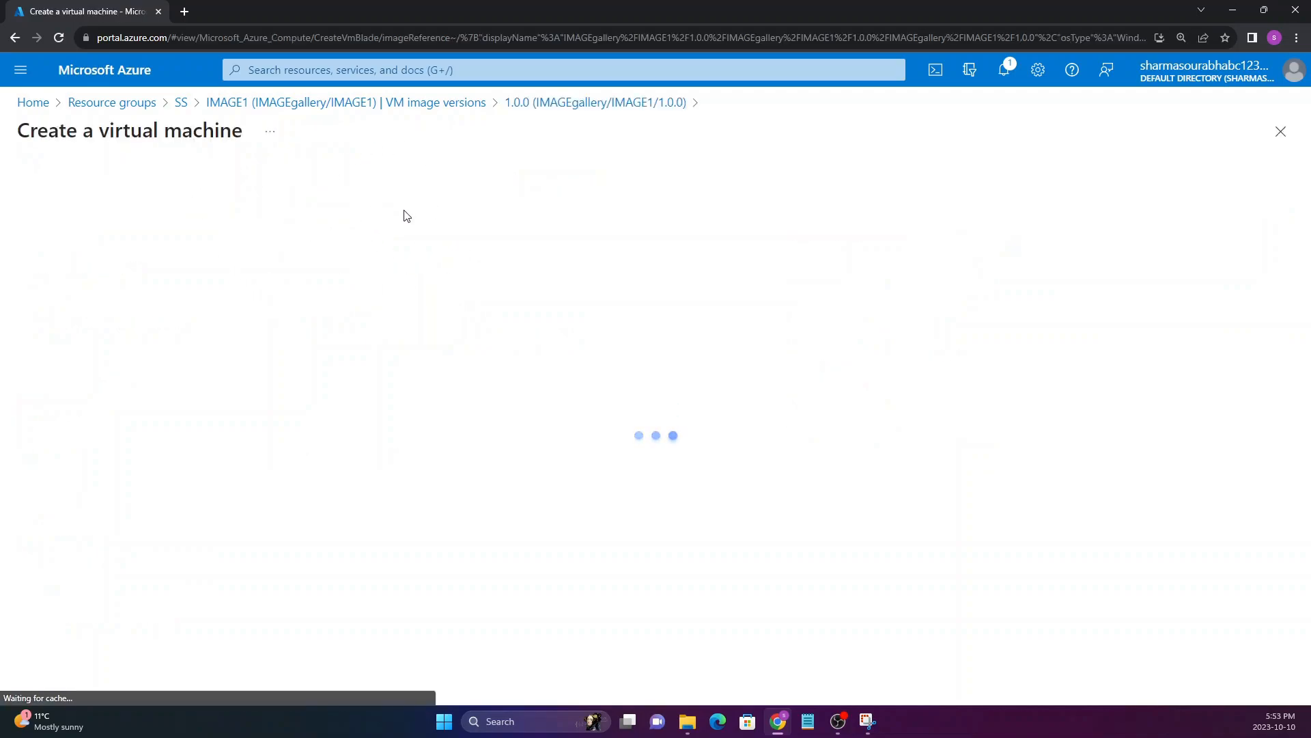
left_click_drag(19, 130, 249, 132)
left_click(213, 132)
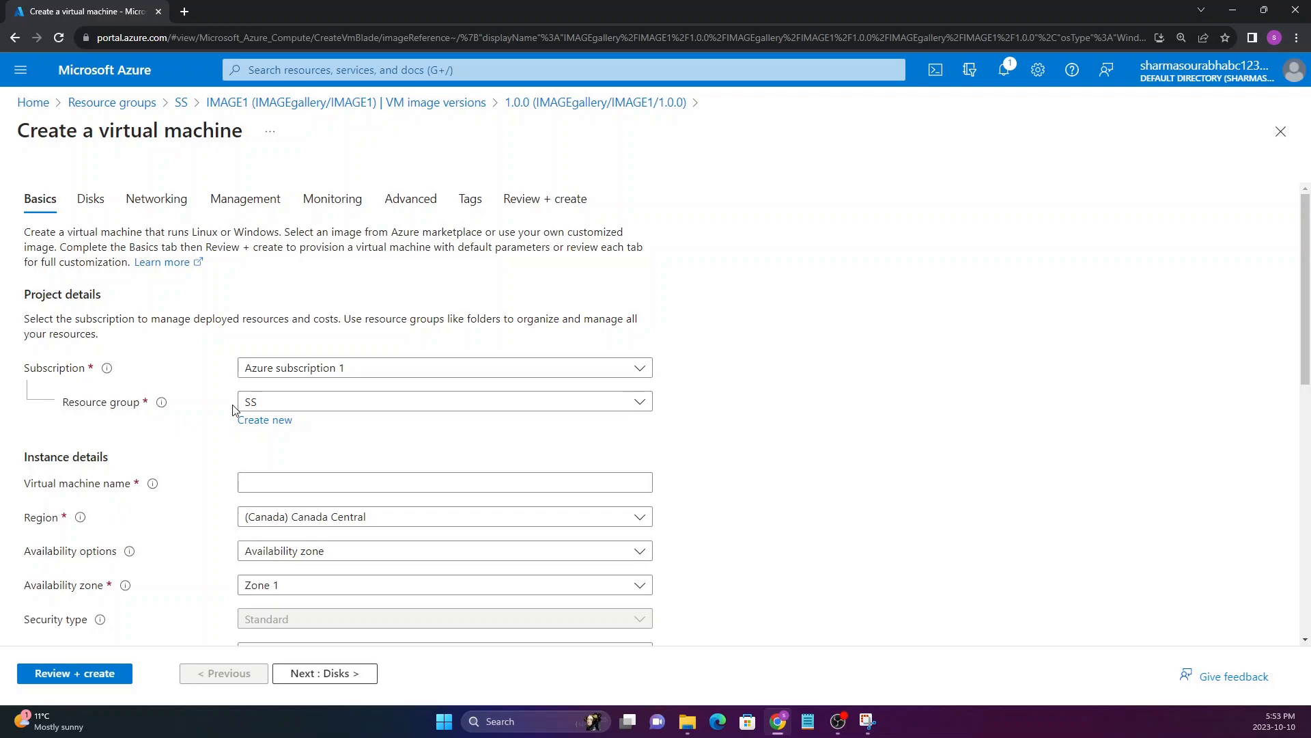
left_click(313, 367)
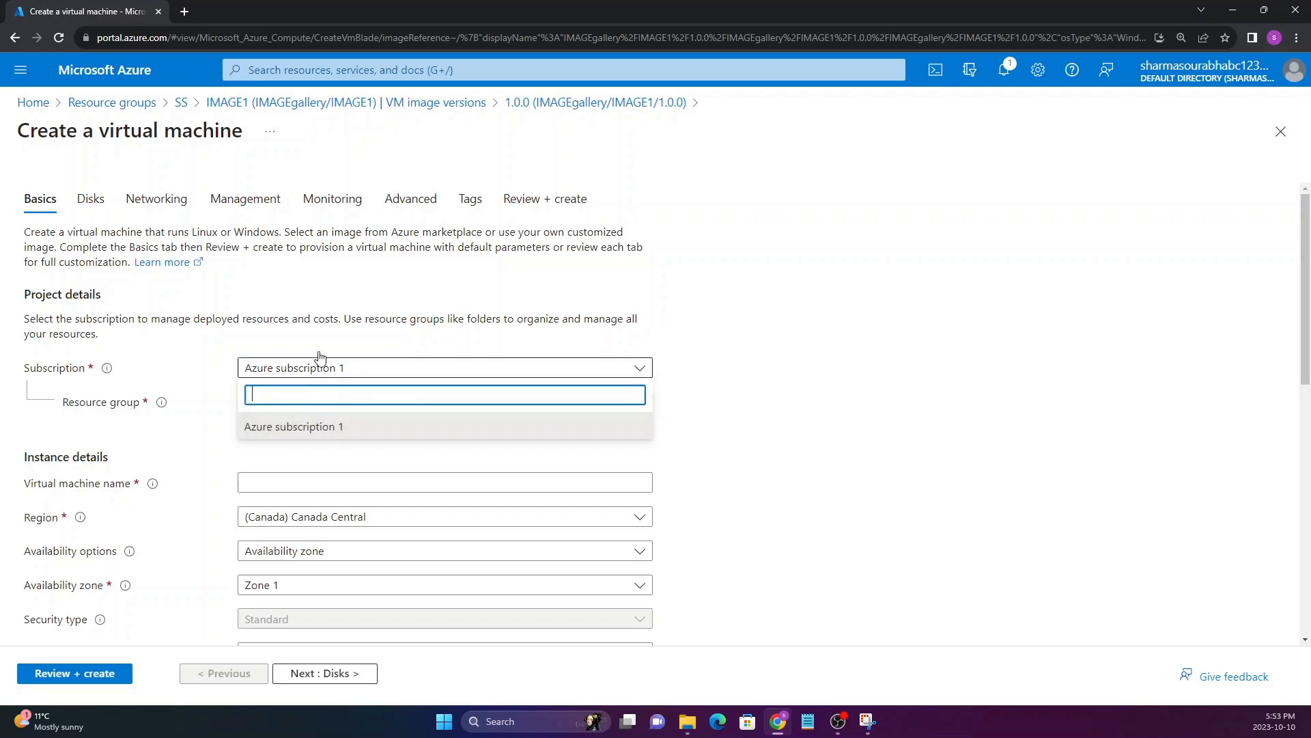
left_click(232, 372)
left_click(304, 403)
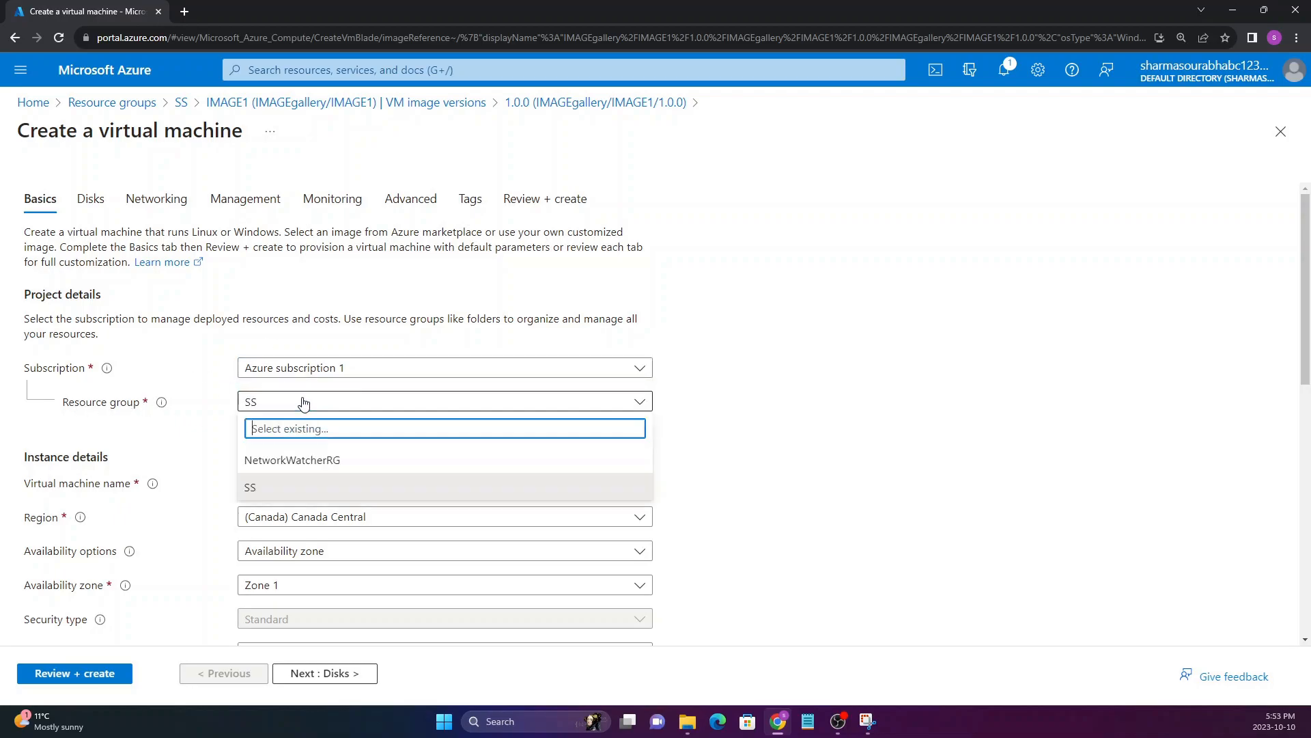
mouse_move(160, 402)
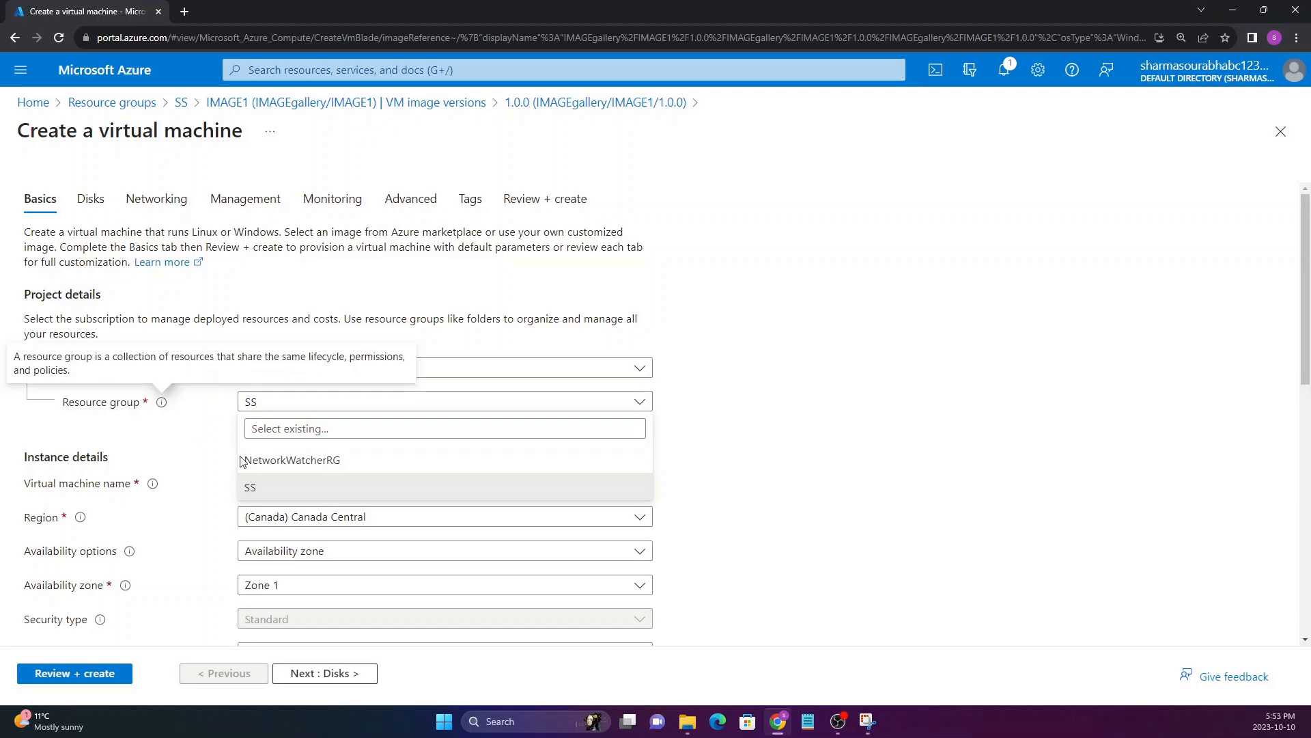
left_click(259, 486)
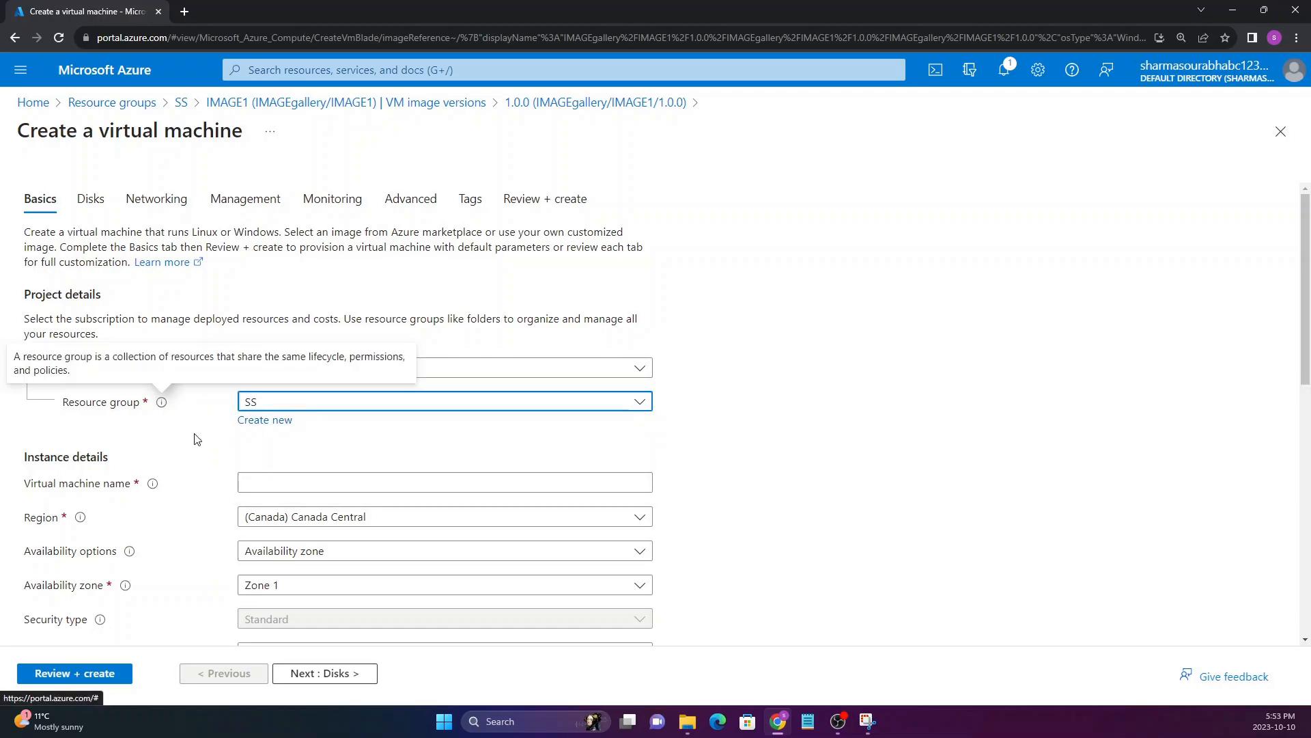
Name the new virtual machine VM2
scroll(175, 447, "down", 2)
left_click(278, 347)
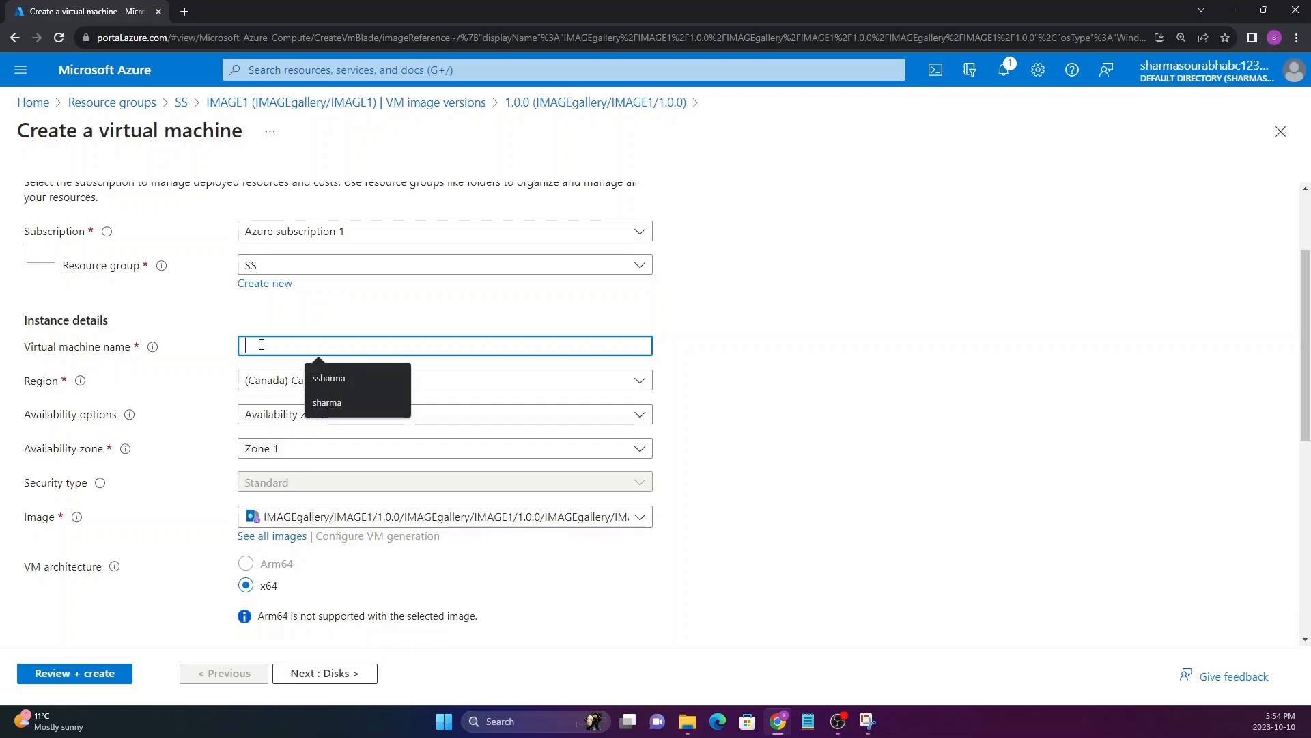
type("VM2")
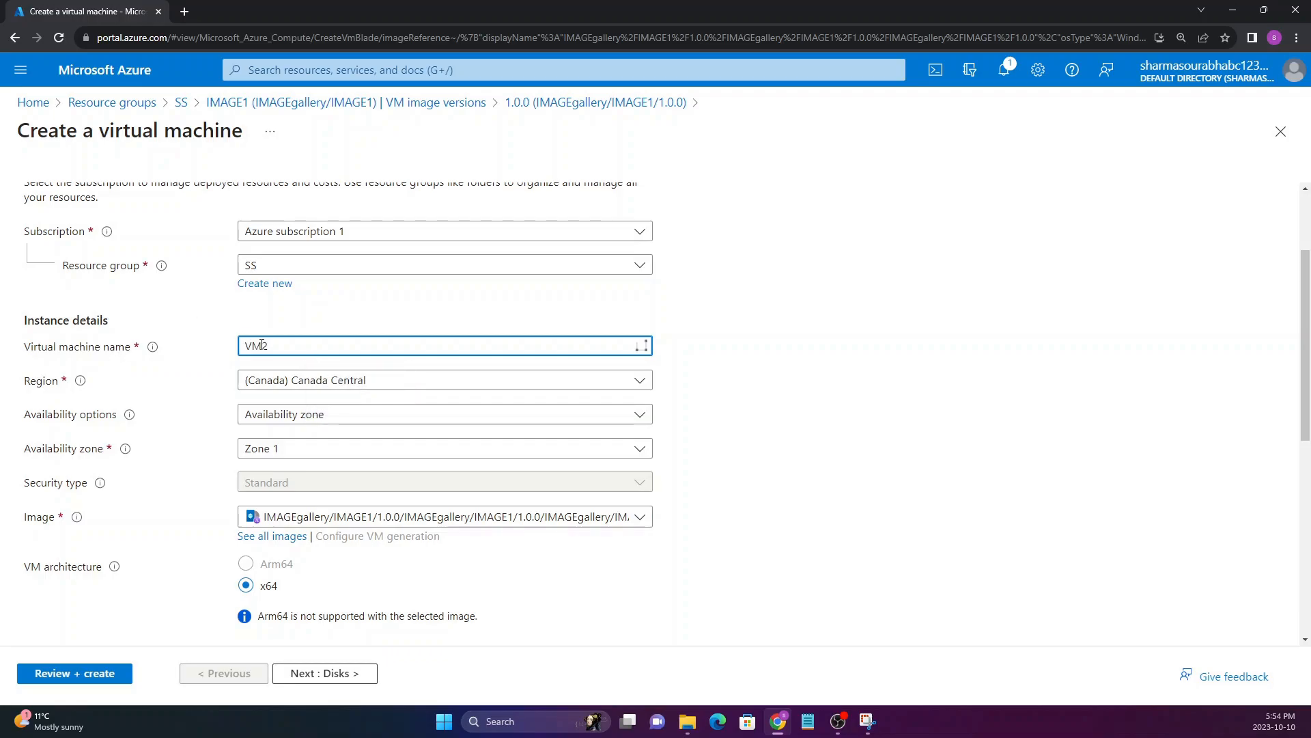
Try the name VM1 for the new virtual machine, and set it back to VM2
double_click(279, 345)
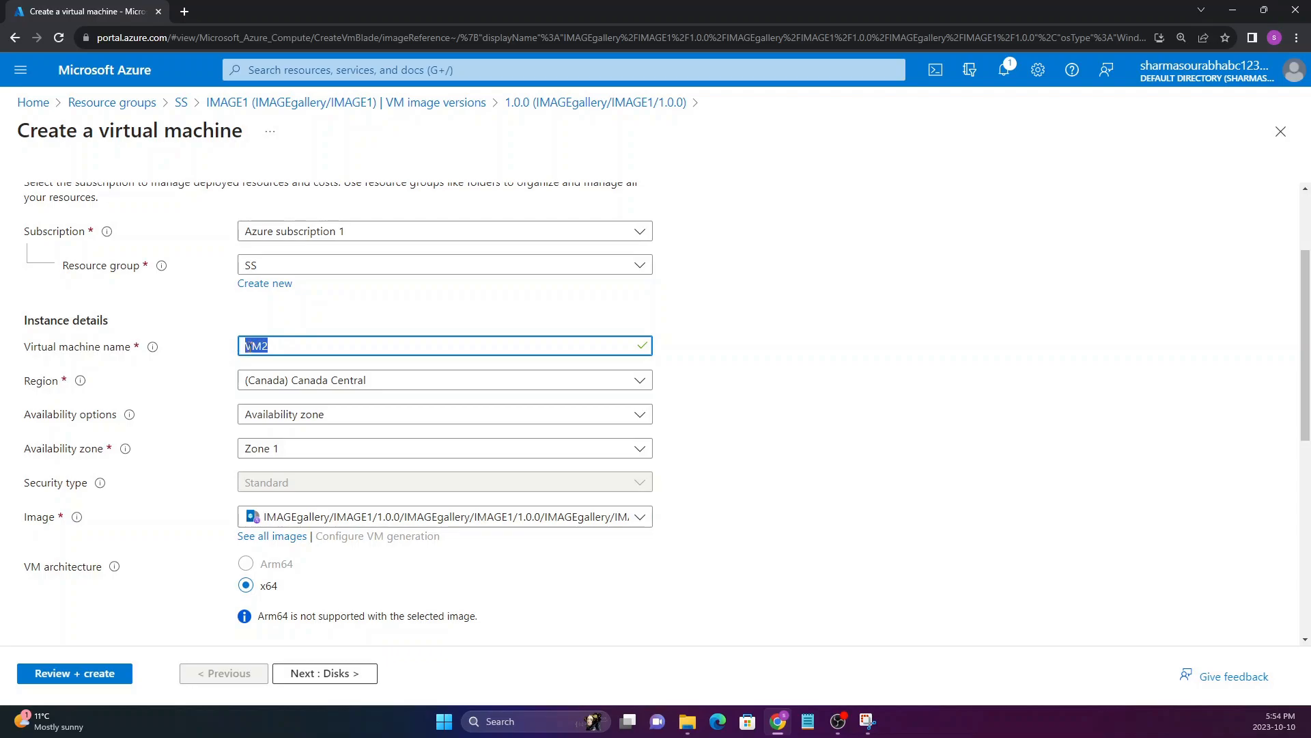
left_click(273, 353)
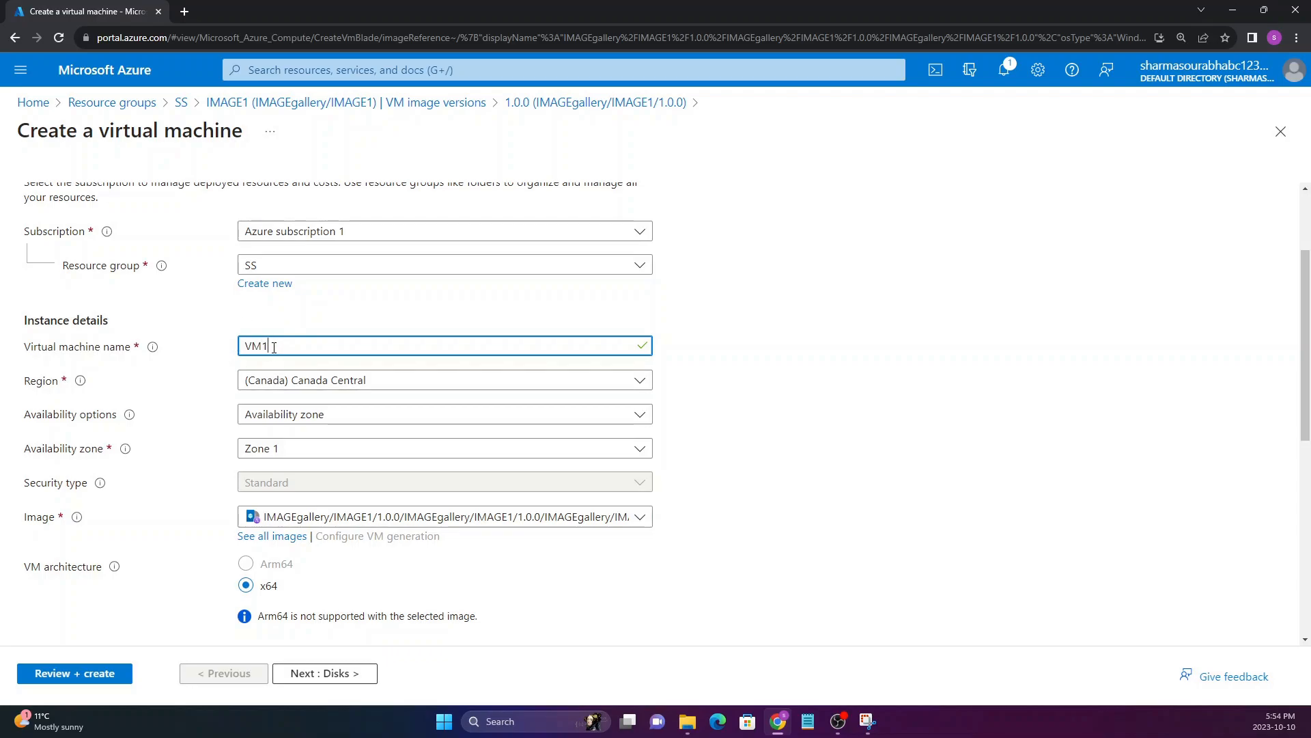
left_click_drag(260, 373, 463, 376)
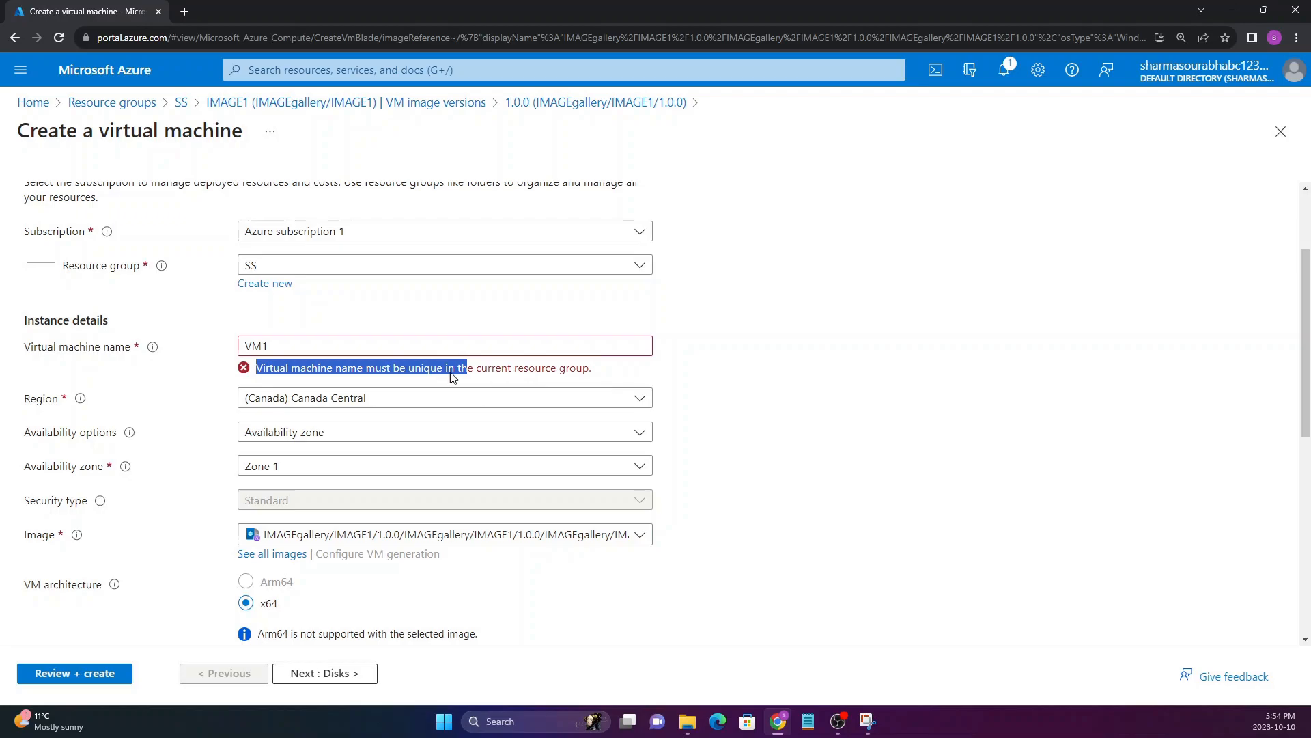
left_click(289, 346)
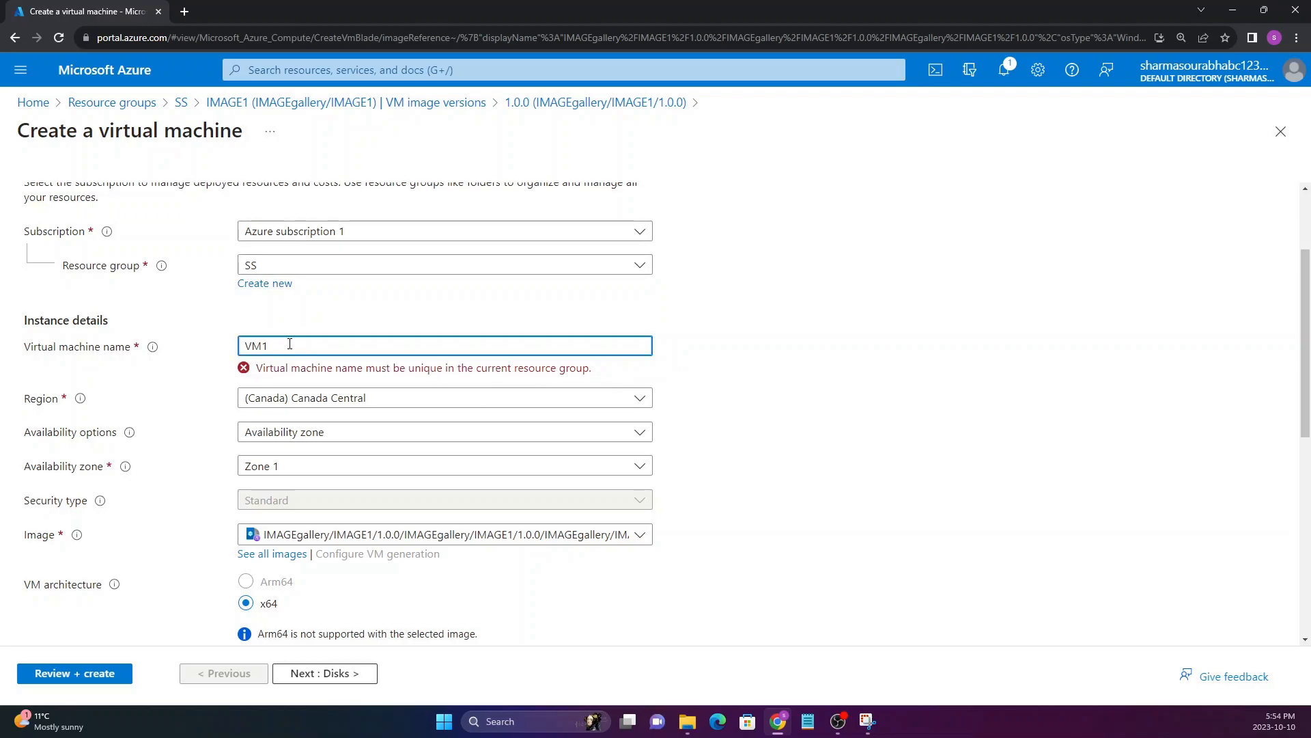
type("2")
left_click(170, 390)
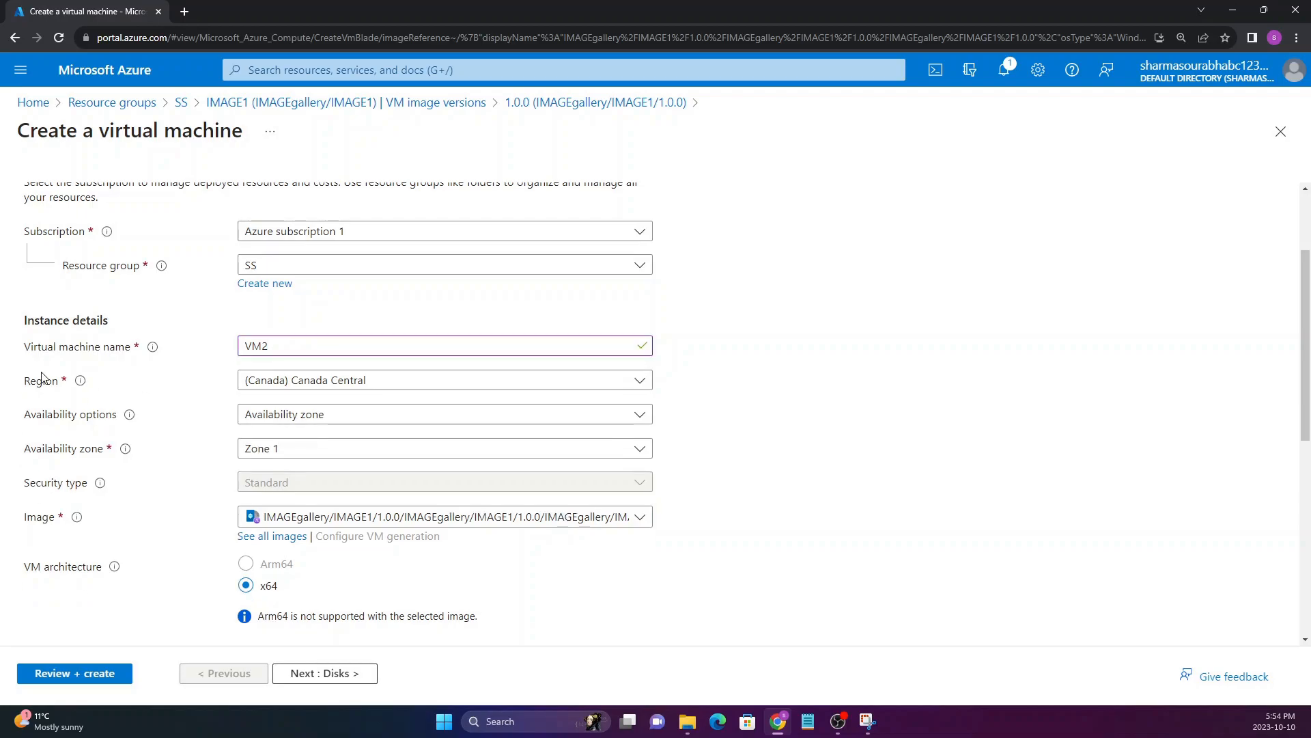
Keep the region as Canada Central and set the availability option to No infrastructure redundancy required
left_click(295, 387)
scroll(294, 506, "up", 10)
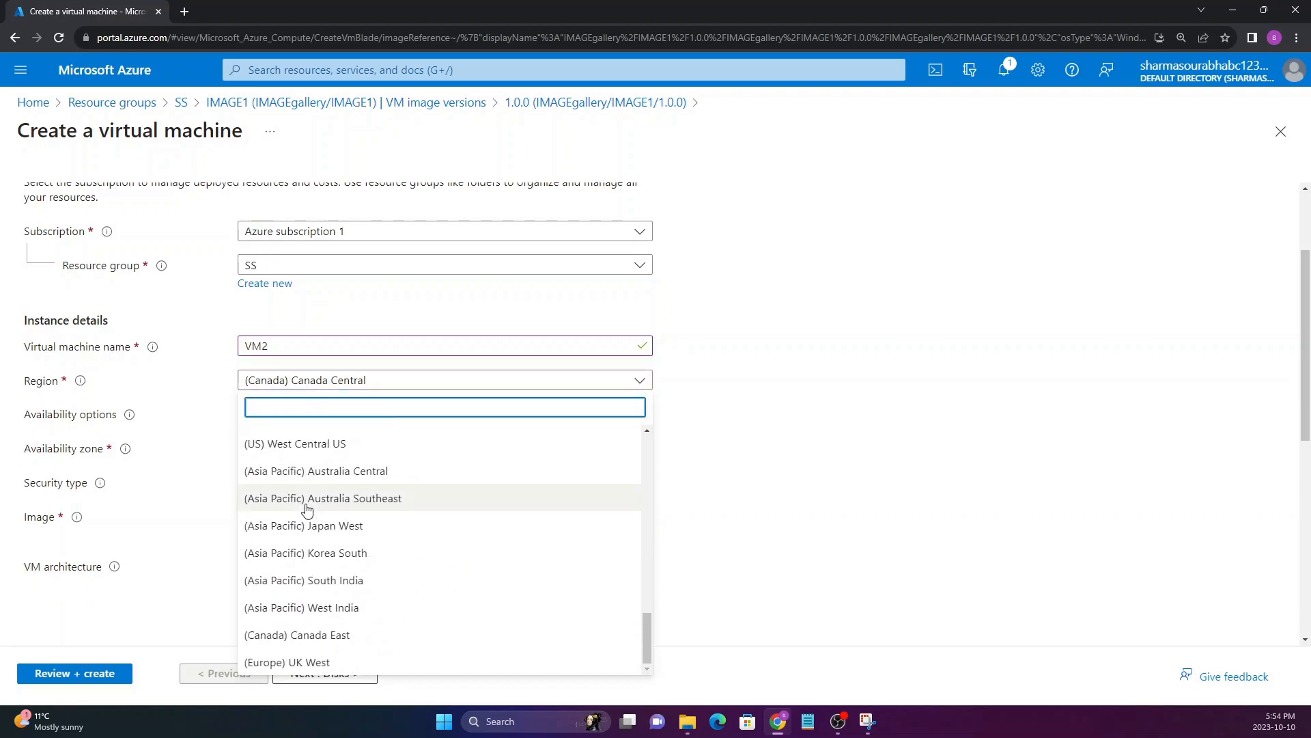
left_click(196, 381)
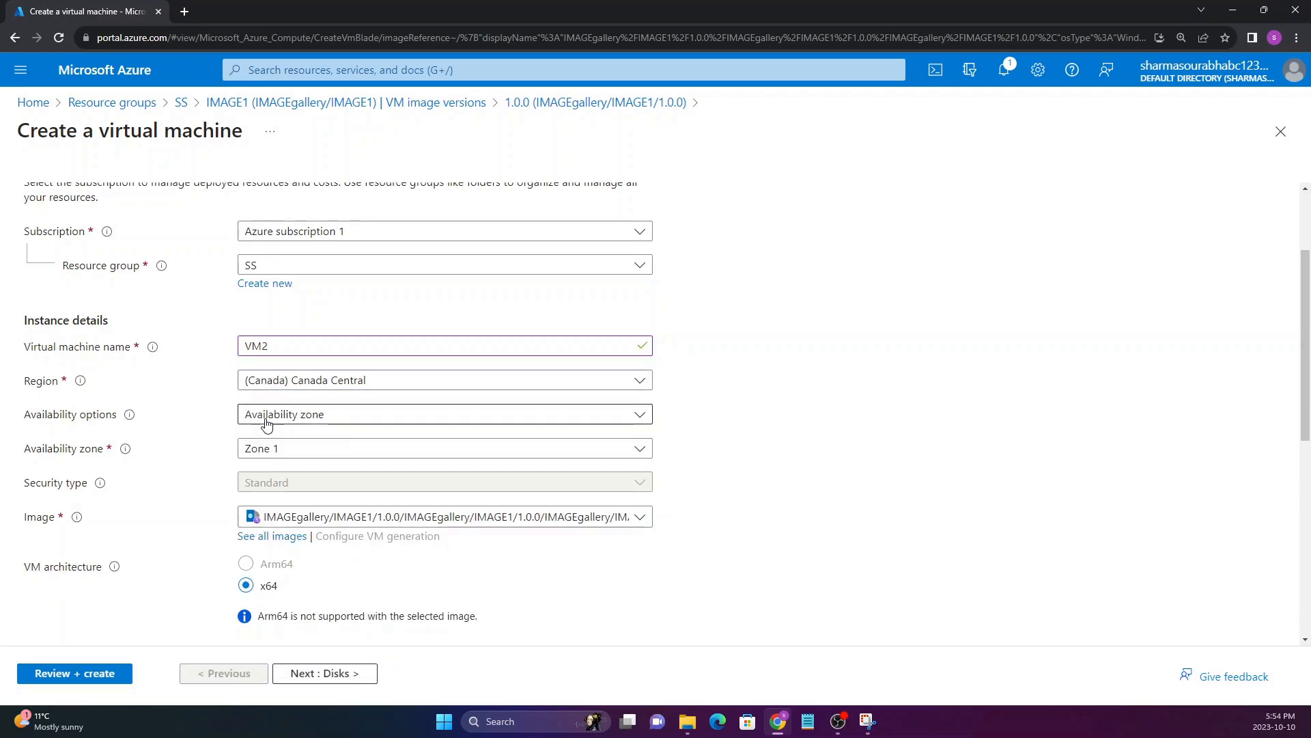
left_click(290, 418)
left_click(250, 434)
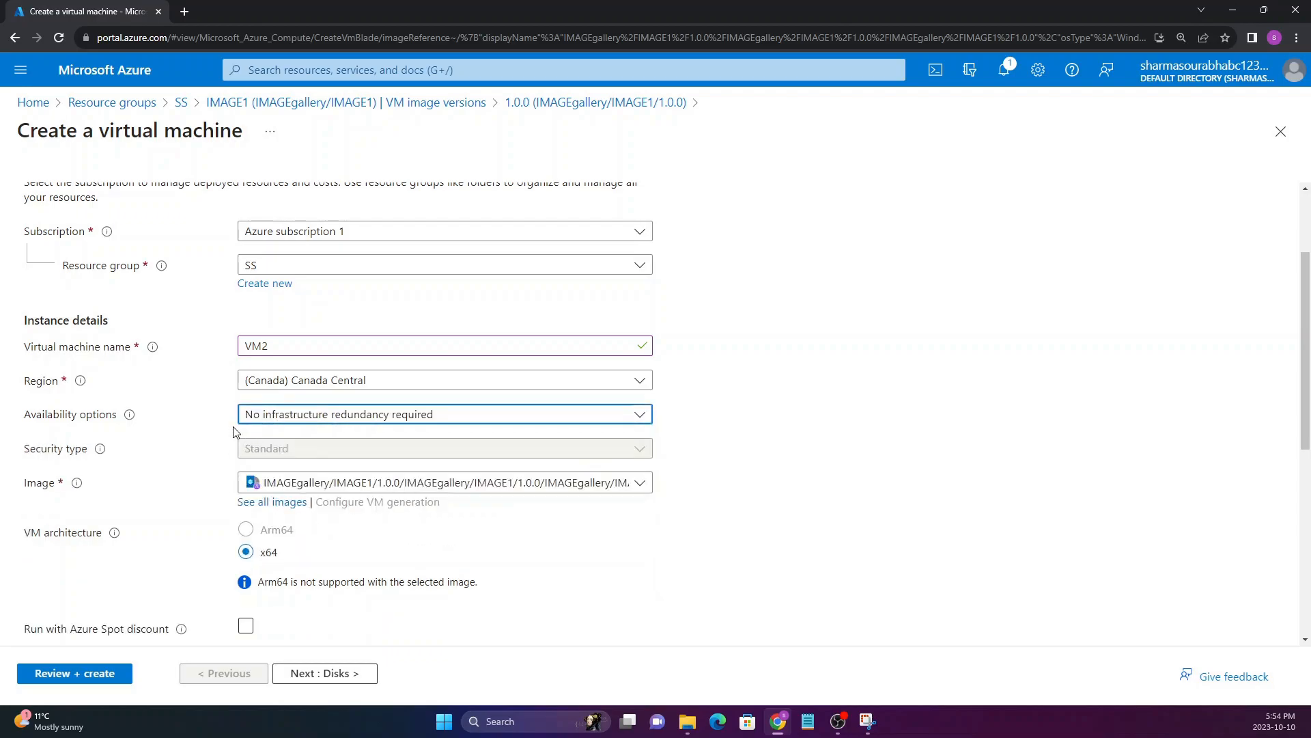
Choose the IMAGEgallery/IMAGE1/1.0.0 image as the source image for the virtual machine
scroll(191, 426, "down", 1)
scroll(190, 427, "down", 1)
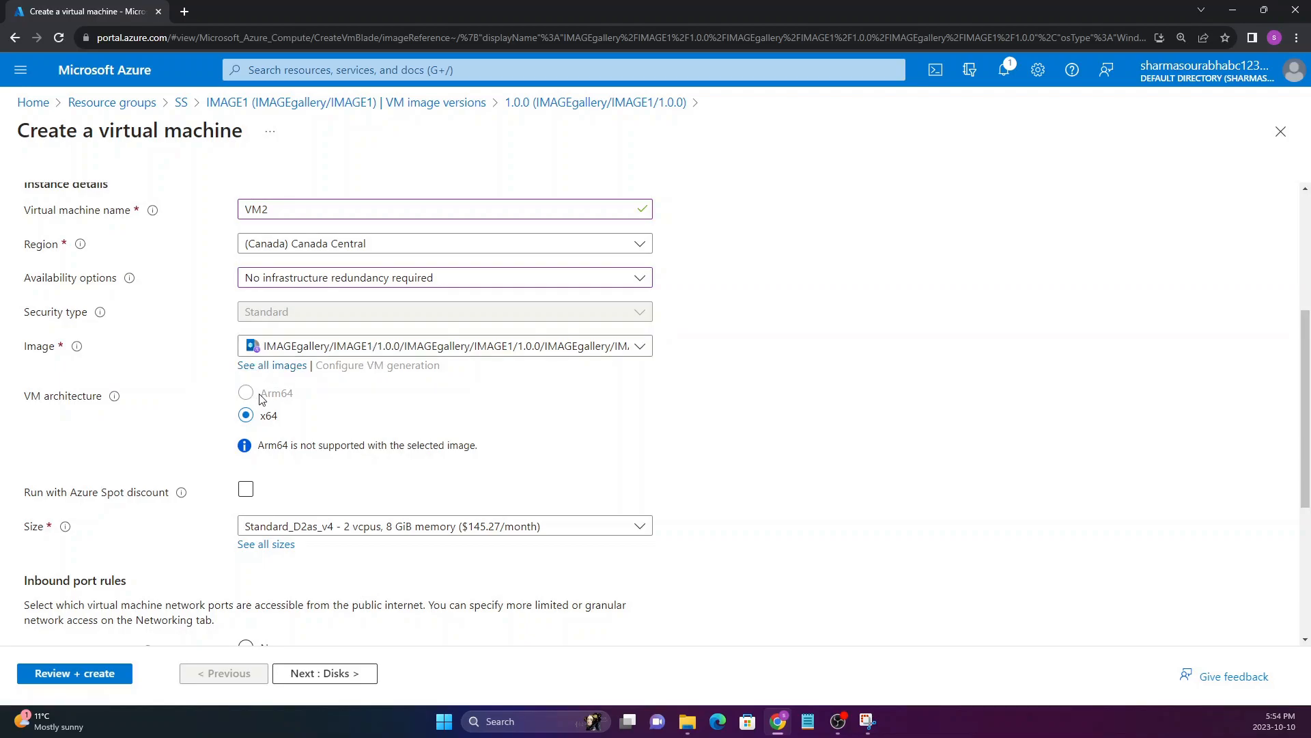
left_click(374, 351)
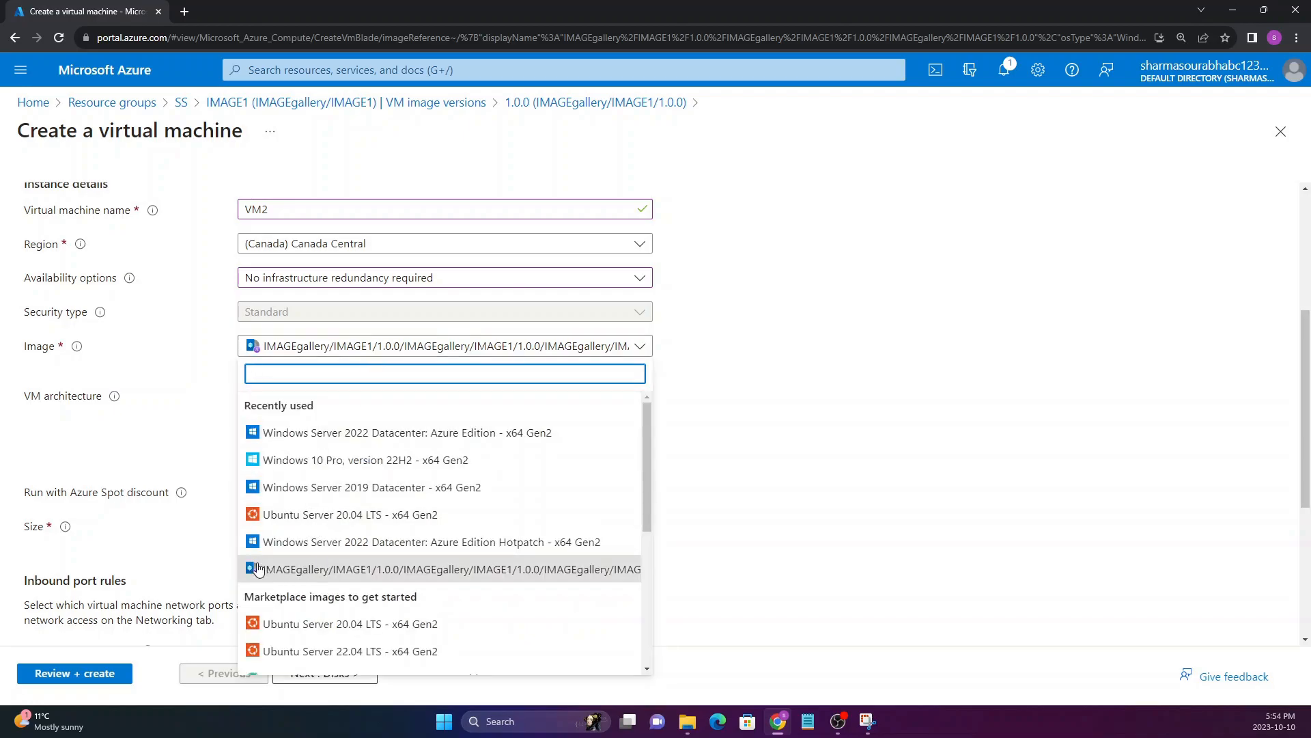
left_click(308, 572)
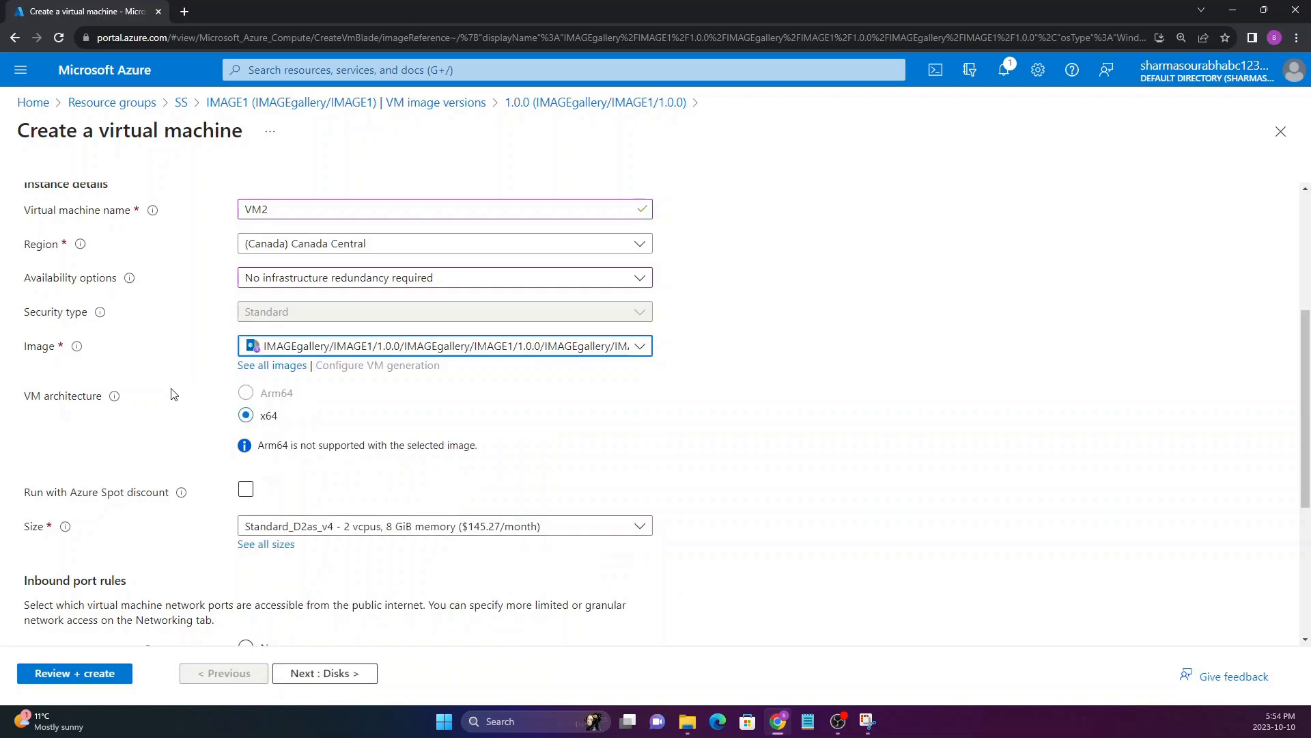
Review the new virtual machine's instance details, size, inbound port rules and licensing section
scroll(172, 395, "down", 5)
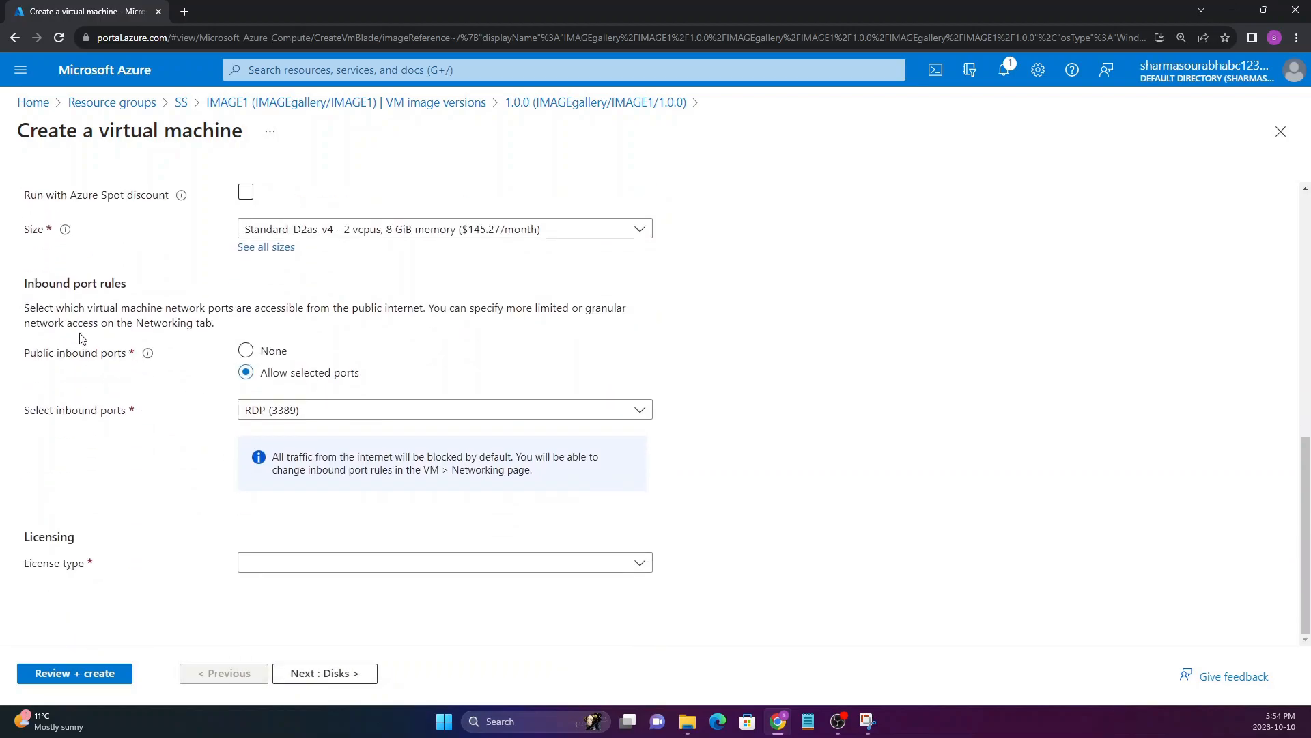
left_click(246, 410)
left_click(130, 431)
scroll(128, 437, "up", 3)
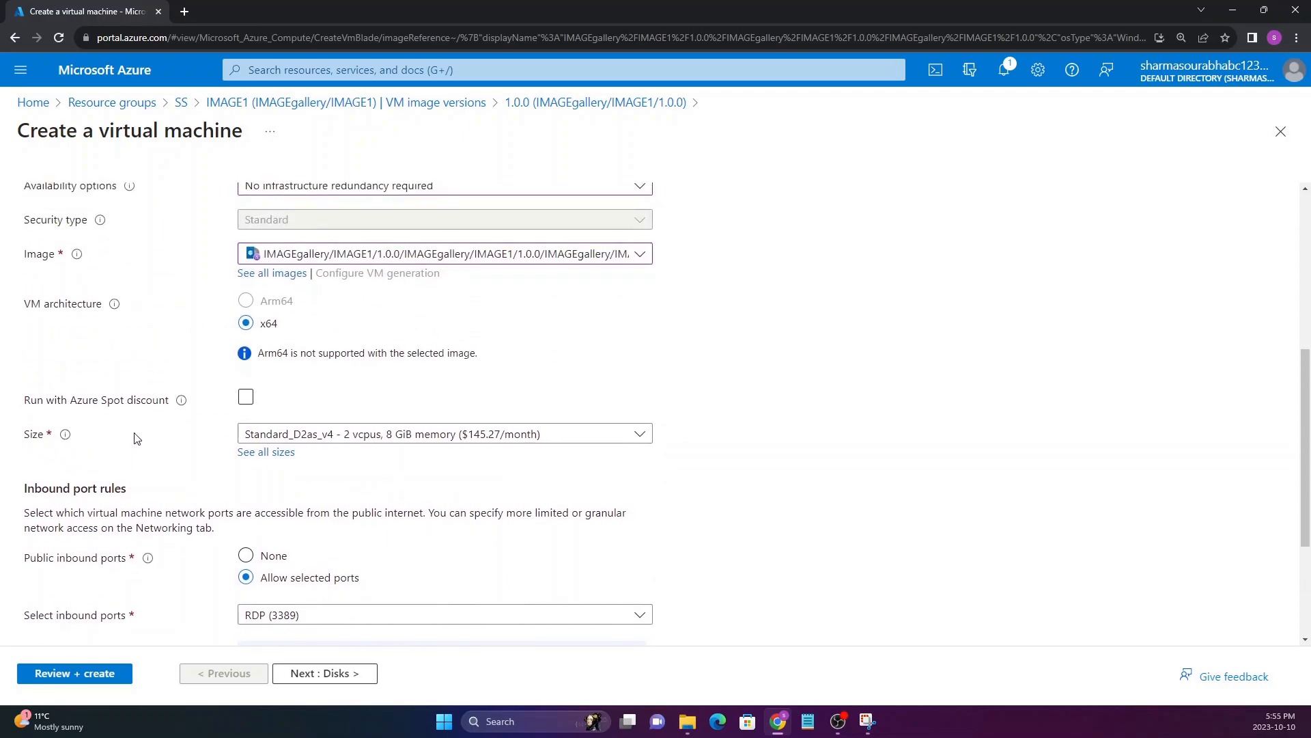
scroll(130, 437, "up", 4)
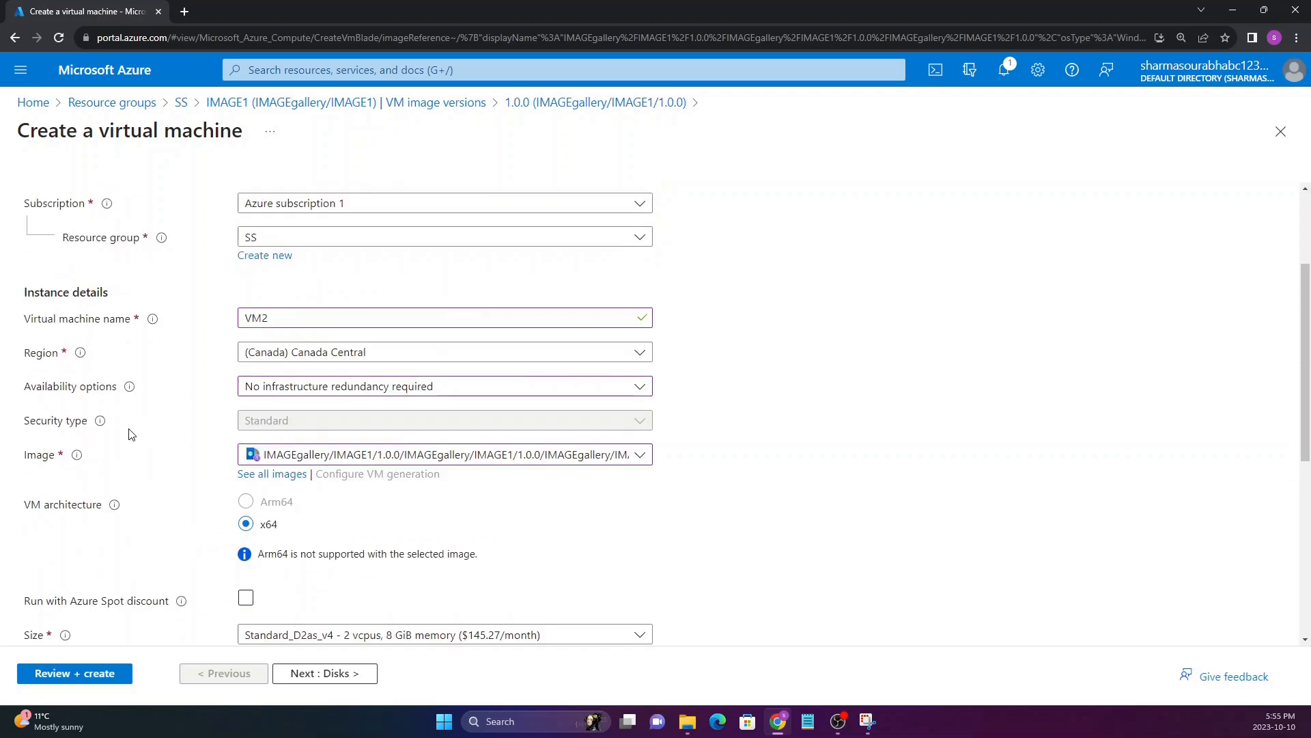
scroll(151, 466, "down", 5)
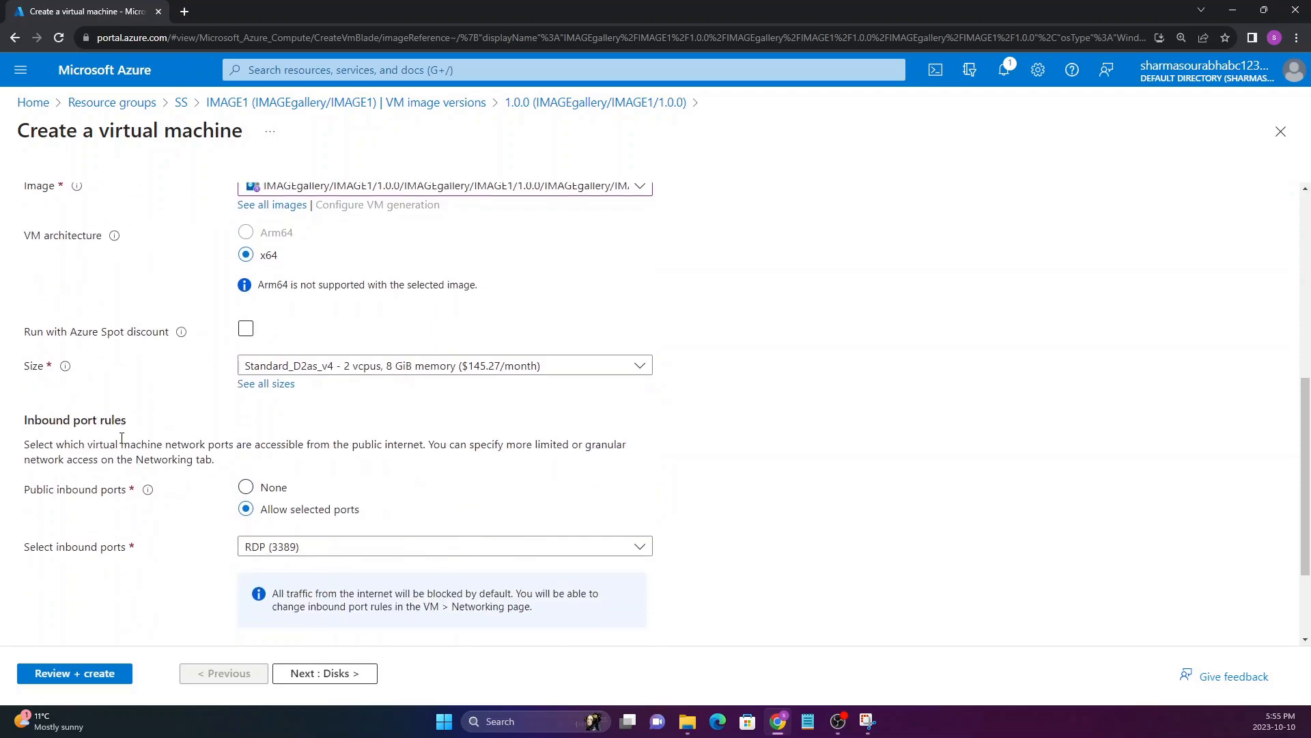
left_click_drag(24, 126, 243, 126)
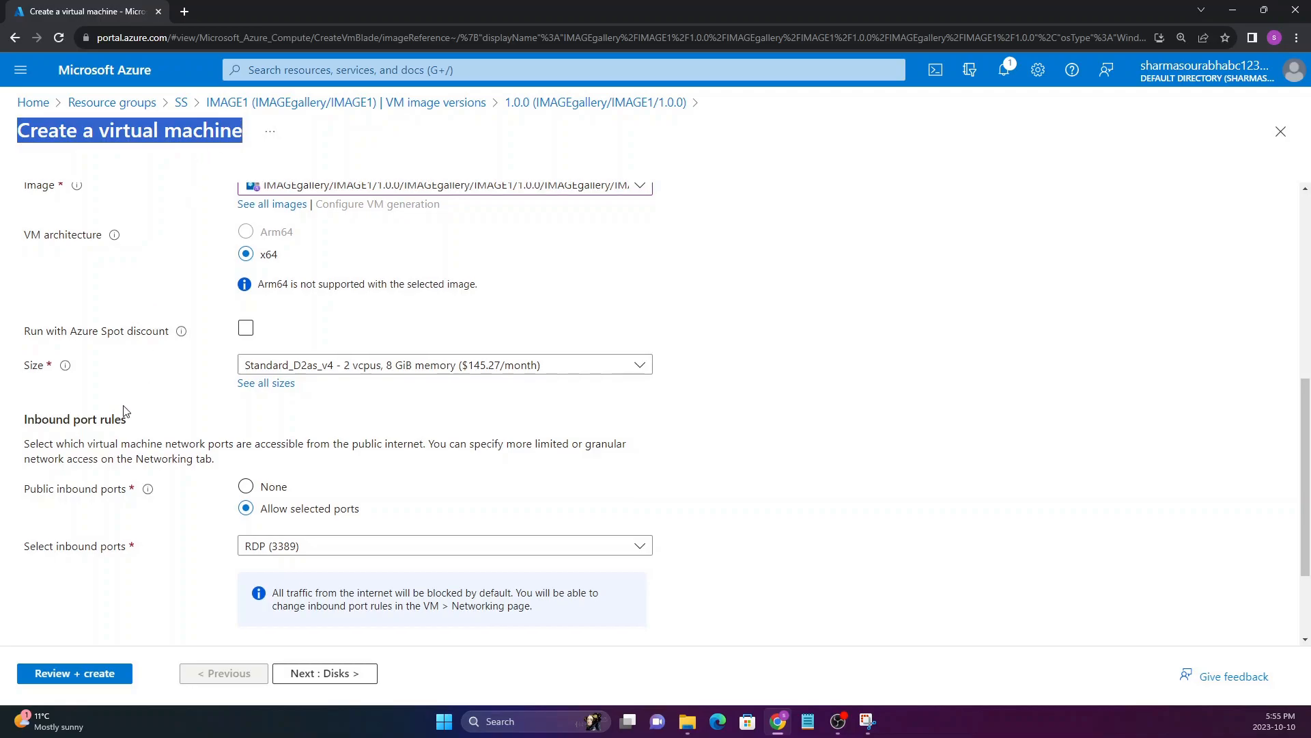
scroll(120, 420, "down", 2)
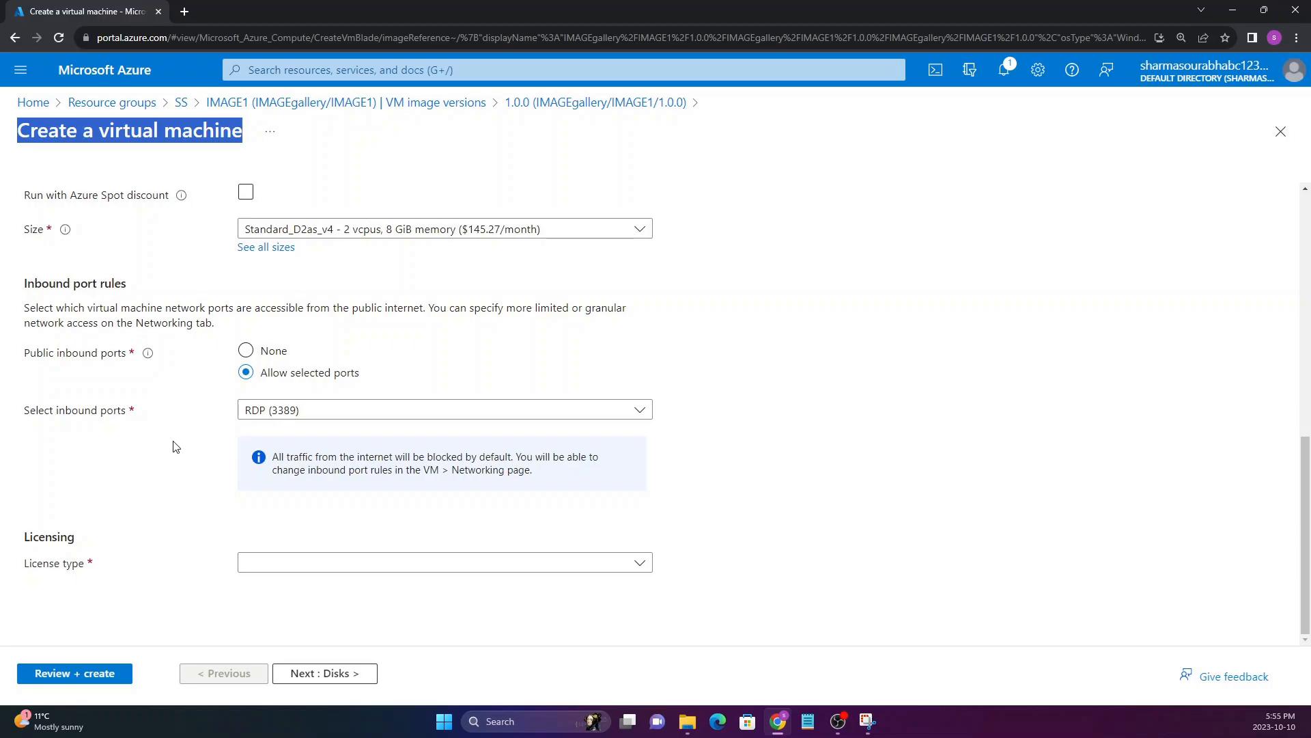
Allow HTTP (80) as a public inbound port in addition to RDP (3389)
left_click(252, 409)
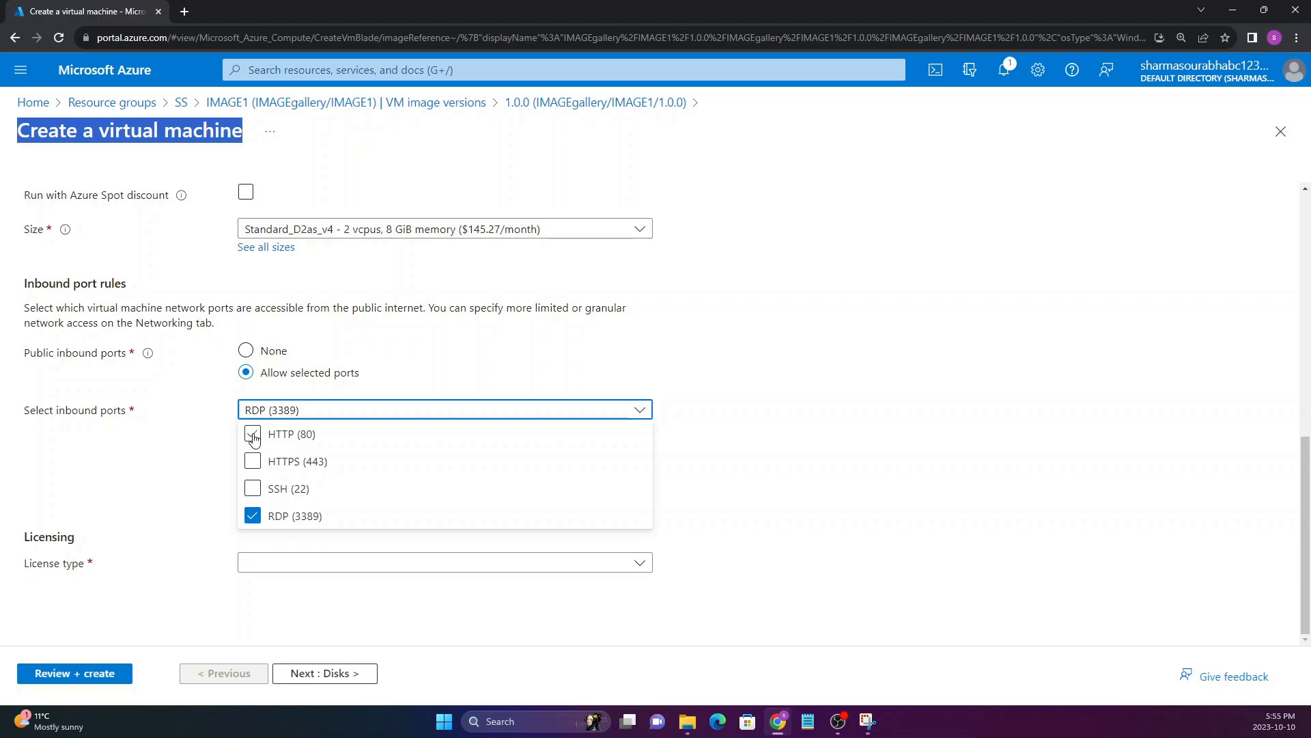
left_click(252, 435)
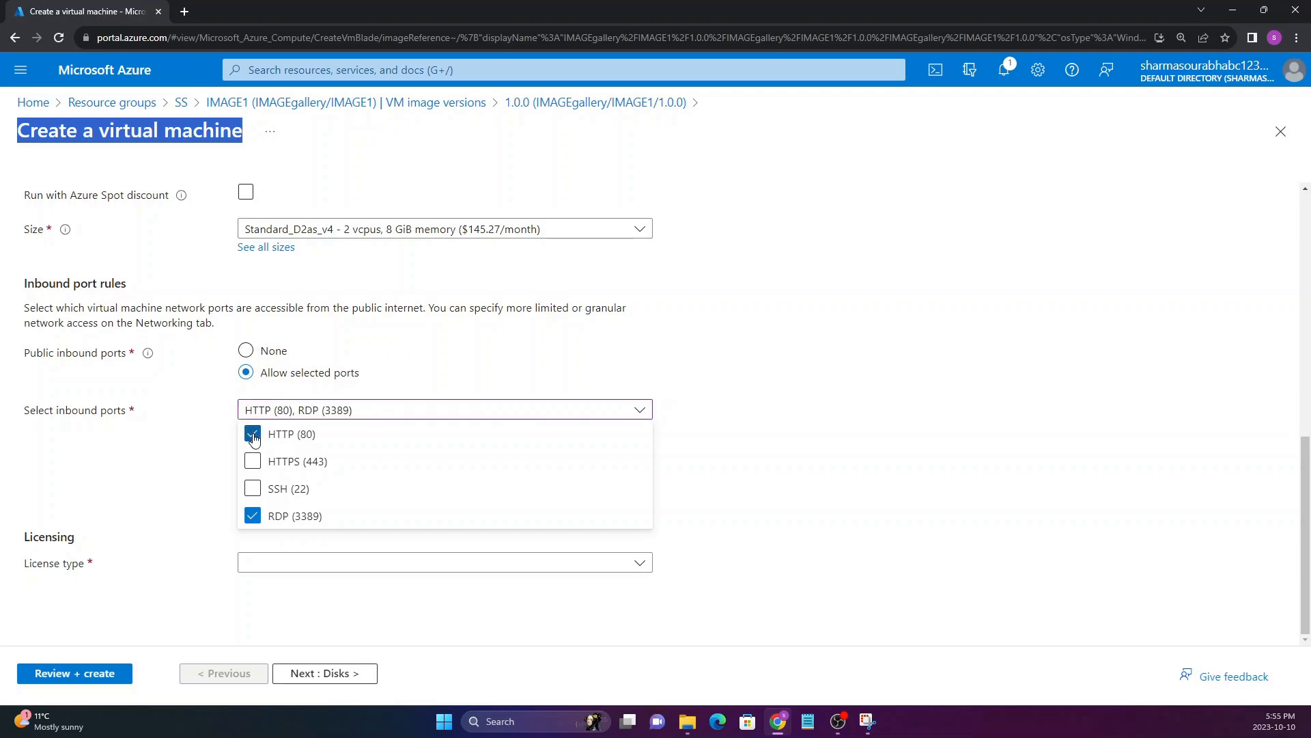
left_click(179, 440)
Set the license type to Windows server, without using an existing Windows Server license
left_click(277, 561)
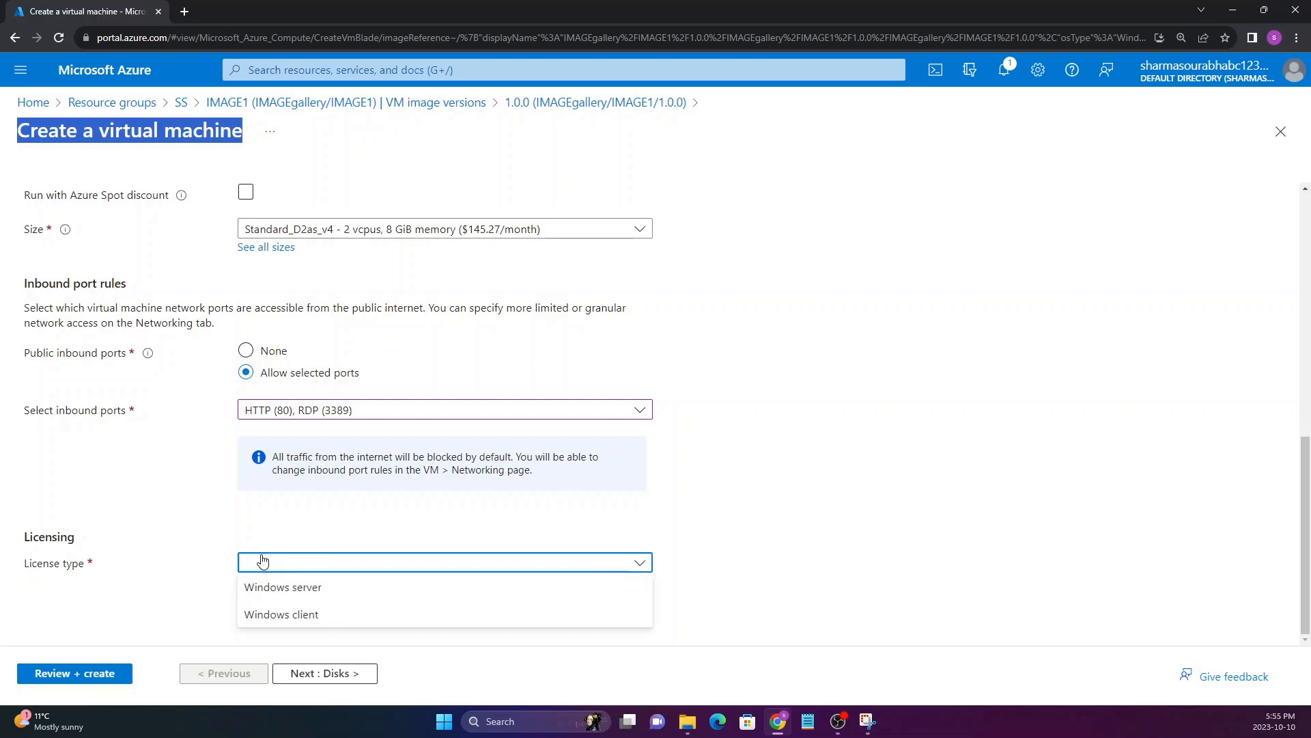
left_click(205, 546)
left_click(295, 564)
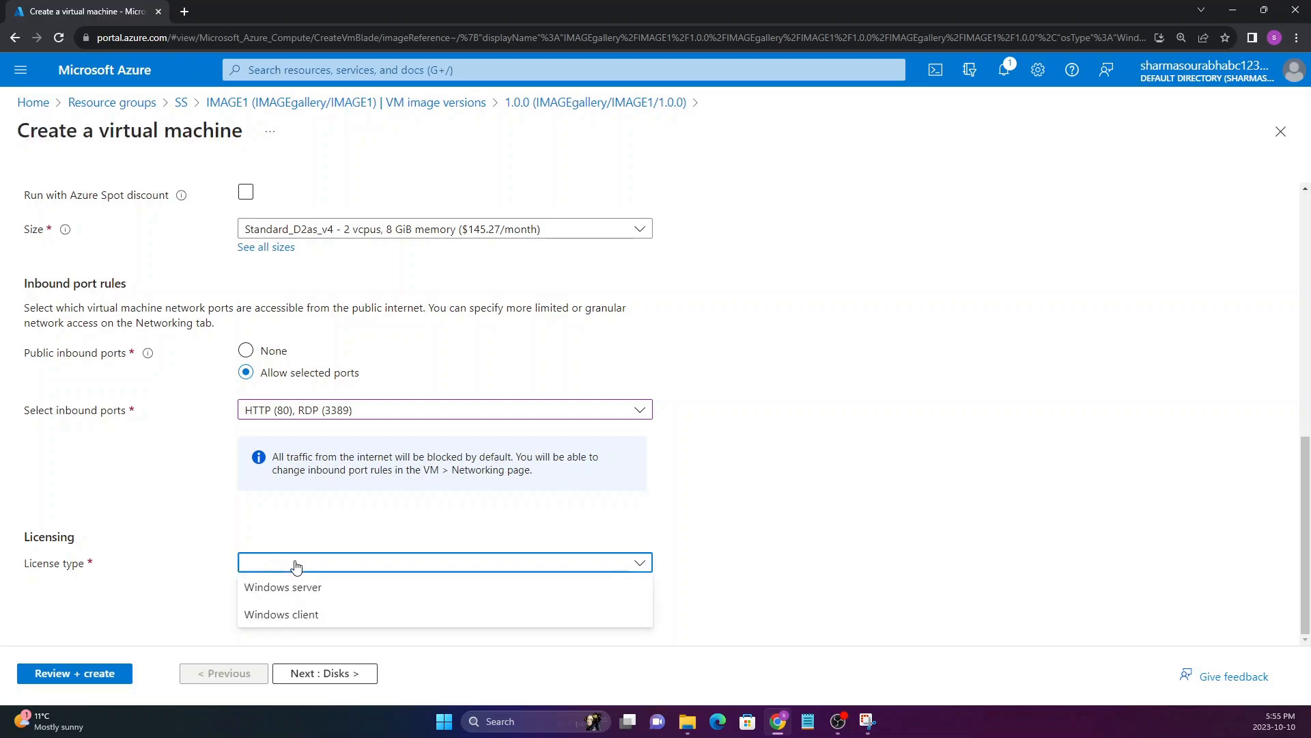
left_click(279, 596)
scroll(196, 577, "down", 2)
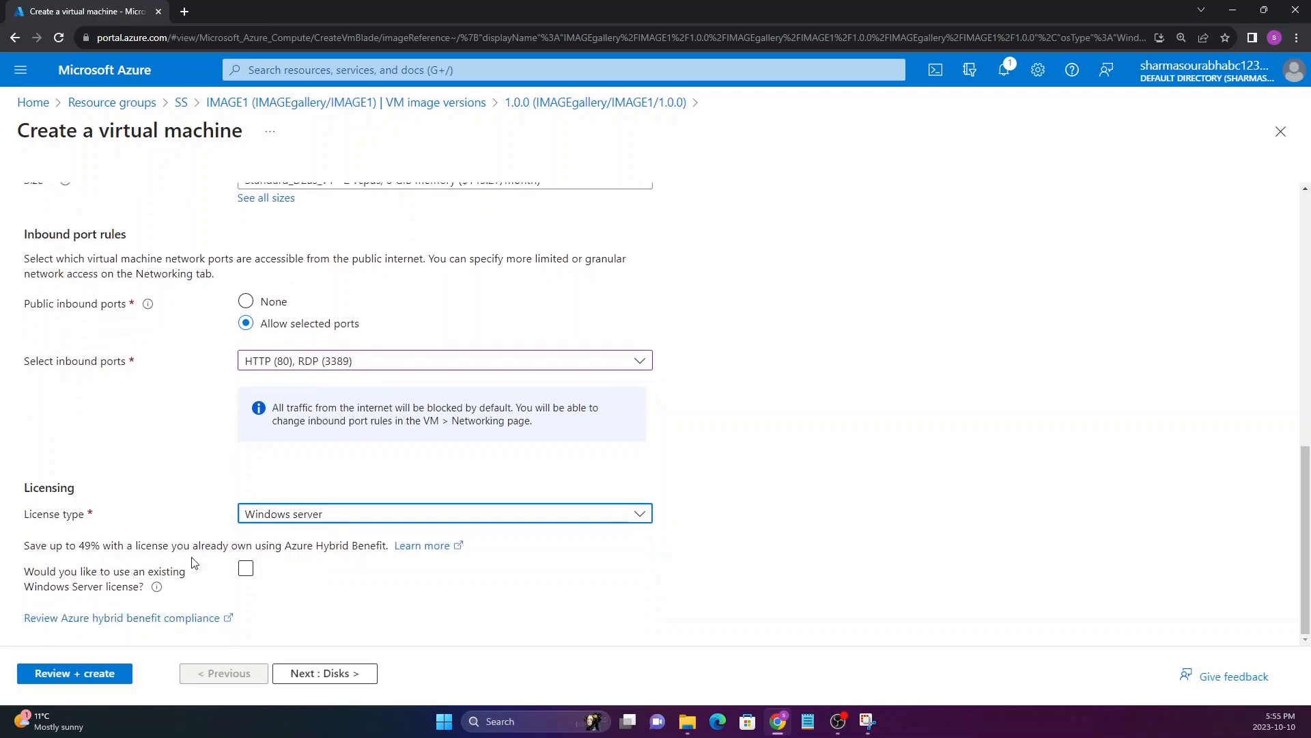
Accept the default disk settings and keep VM1-vnet as the virtual network in the networking settings
left_click(304, 673)
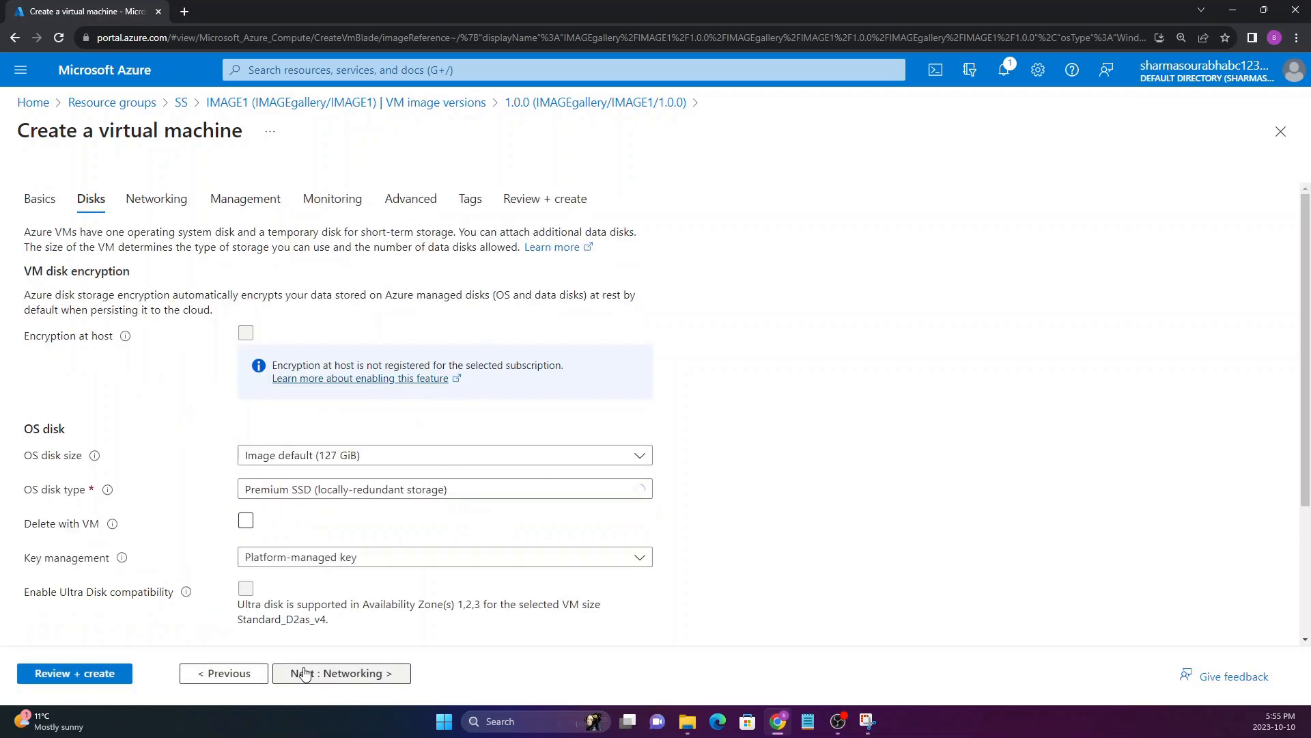
left_click(304, 673)
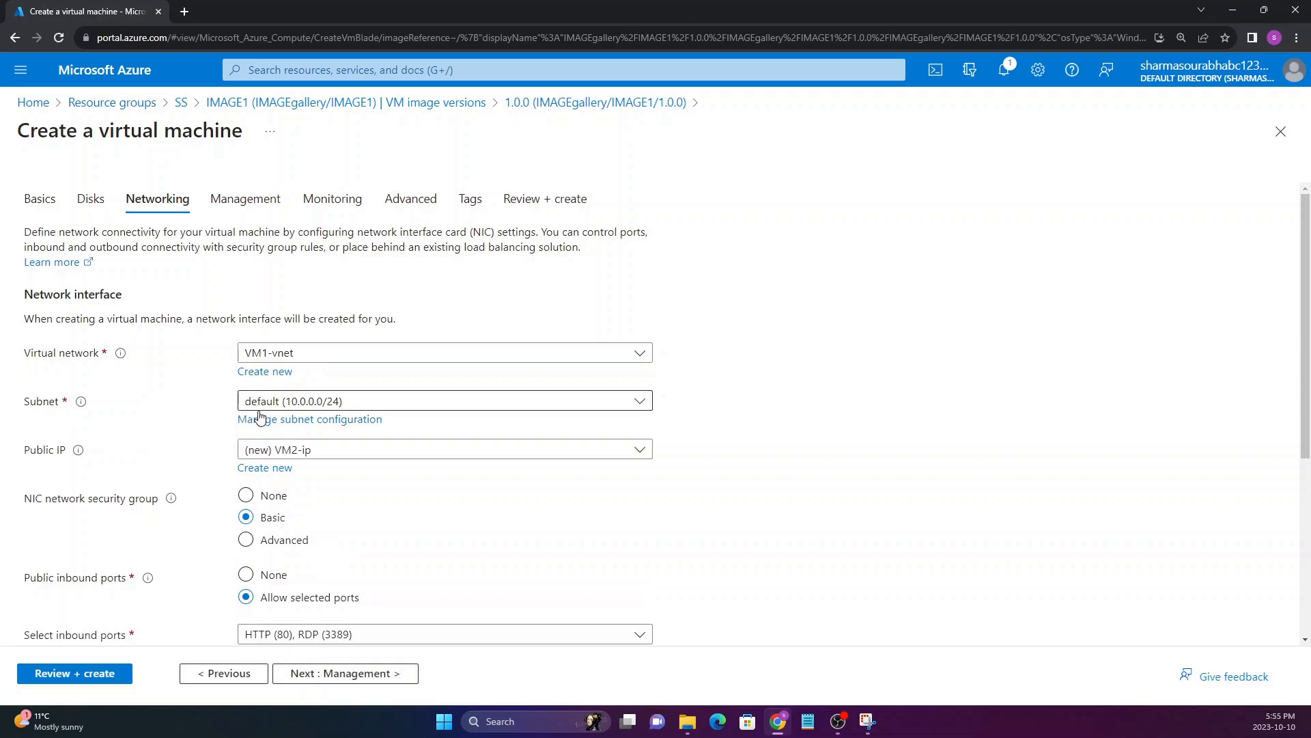
left_click(280, 355)
left_click(184, 370)
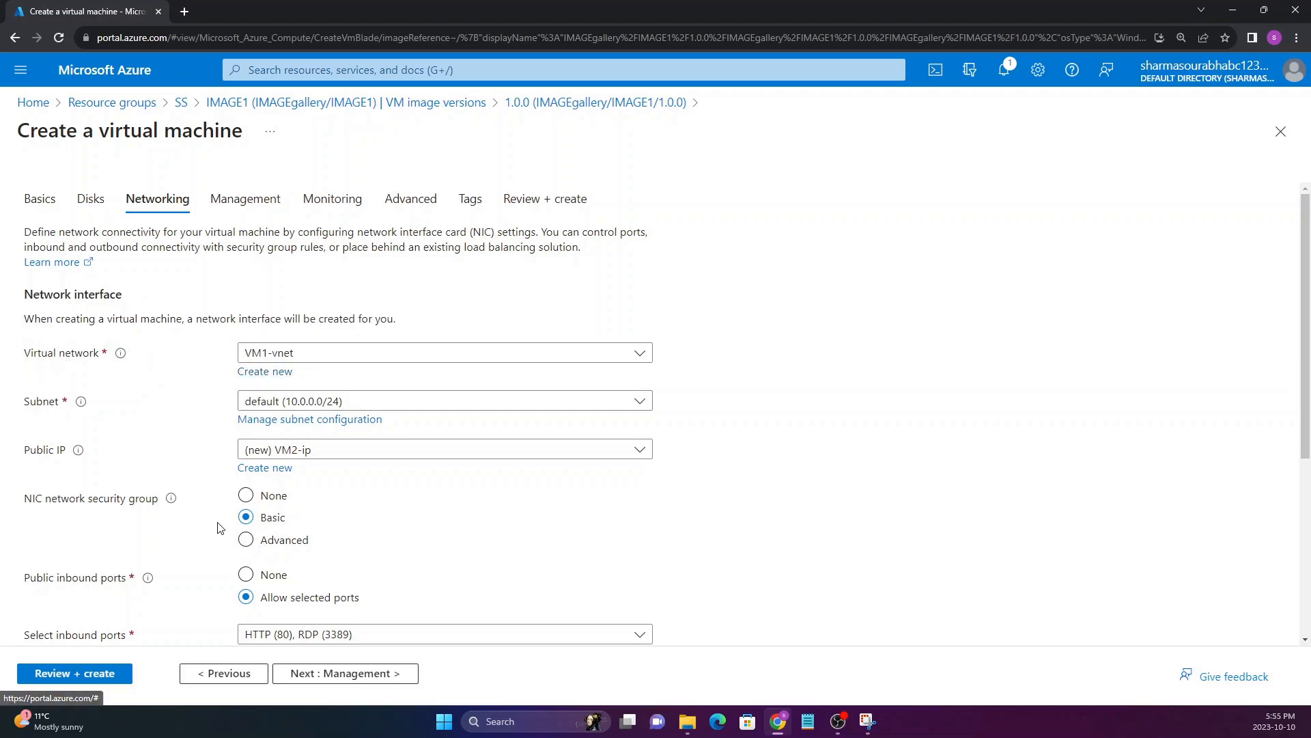
Keep the remaining networking, management, monitoring and advanced defaults, and validate and create the virtual machine VM2
scroll(328, 615, "down", 3)
left_click(349, 669)
left_click(346, 680)
left_click(345, 679)
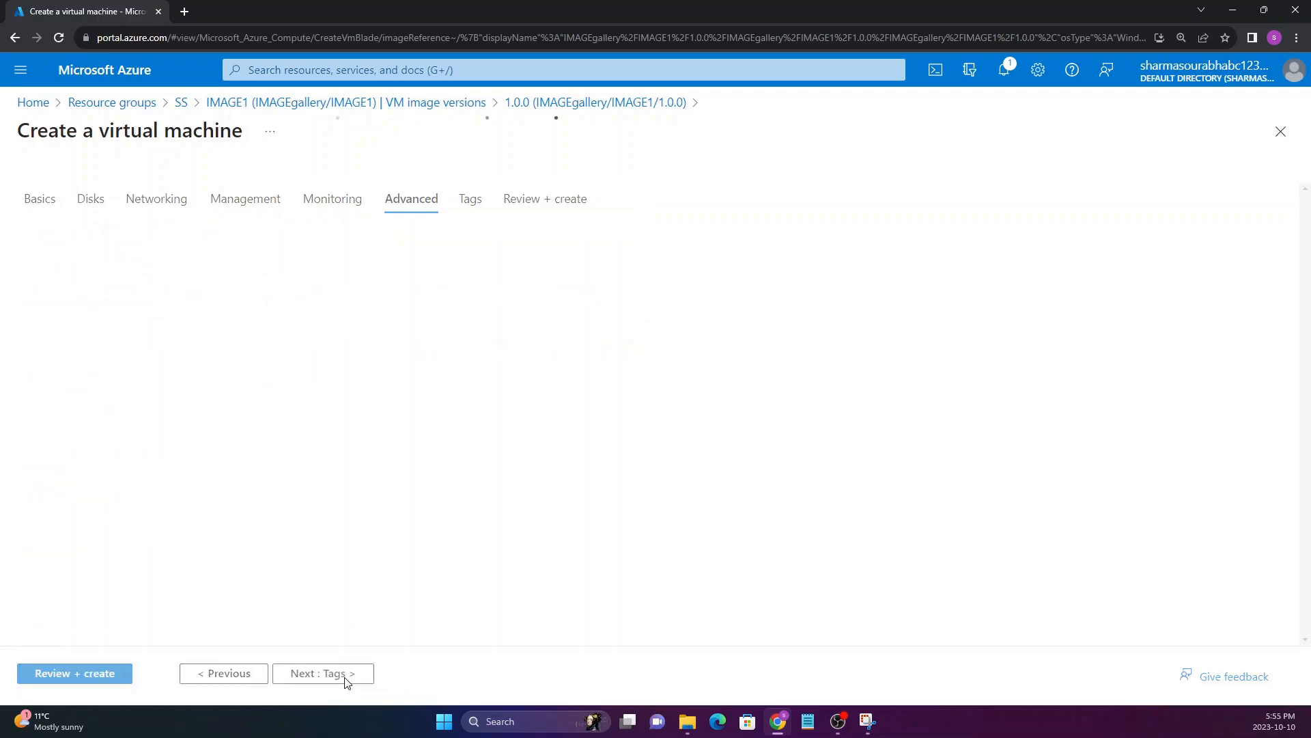
left_click(122, 674)
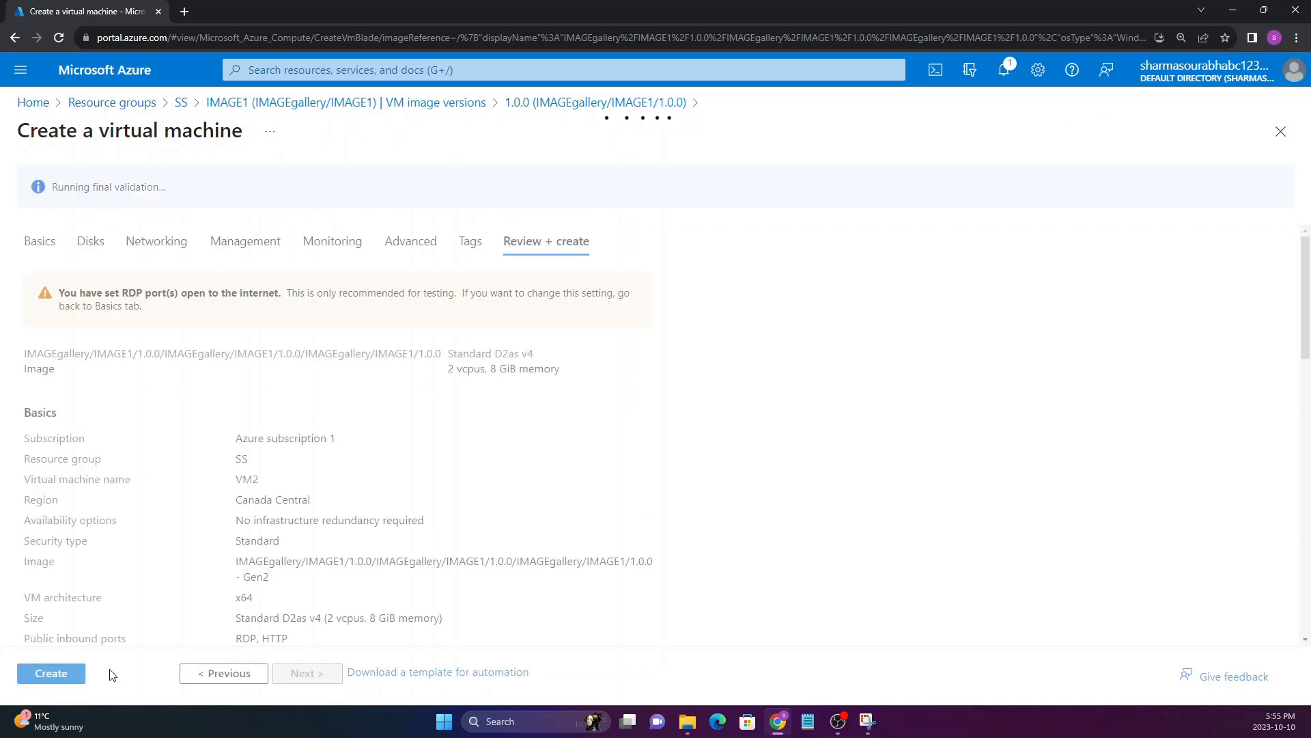
left_click(61, 679)
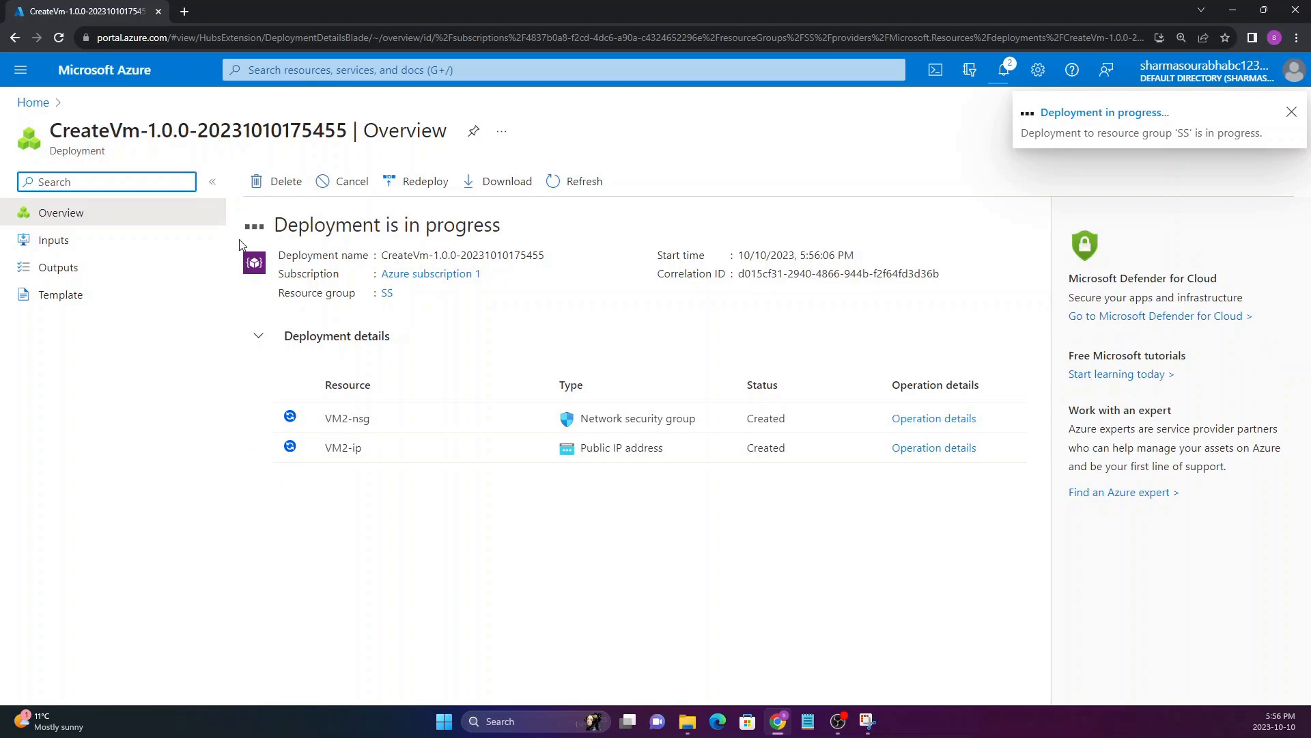
Open VM1 from the list of virtual machines and start it
left_click(42, 104)
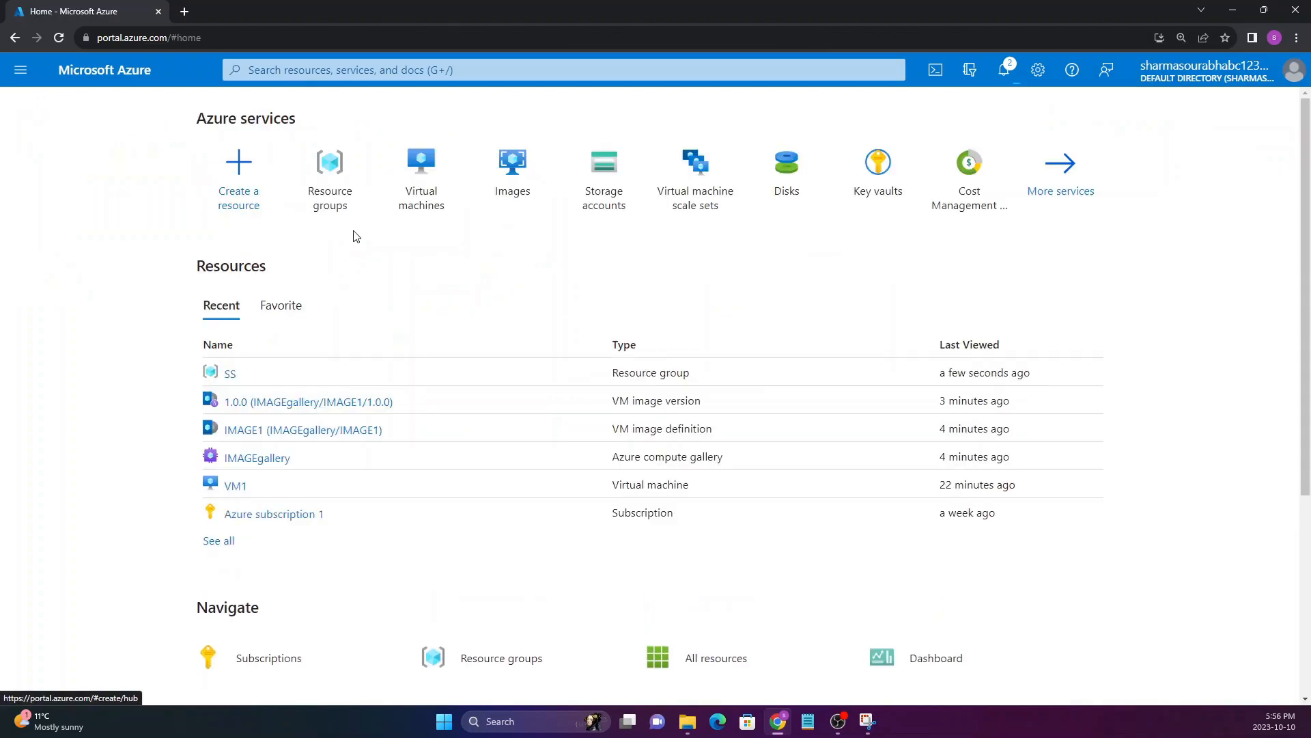
left_click(419, 184)
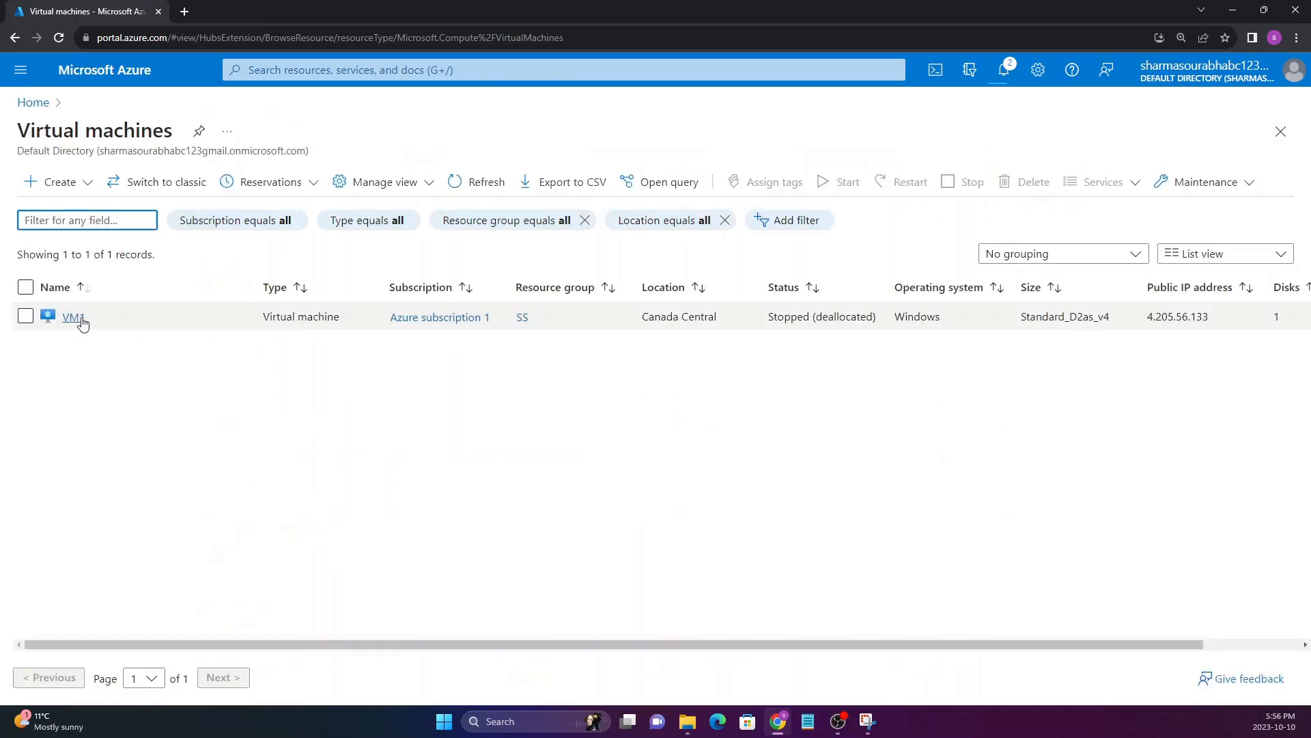
left_click(79, 320)
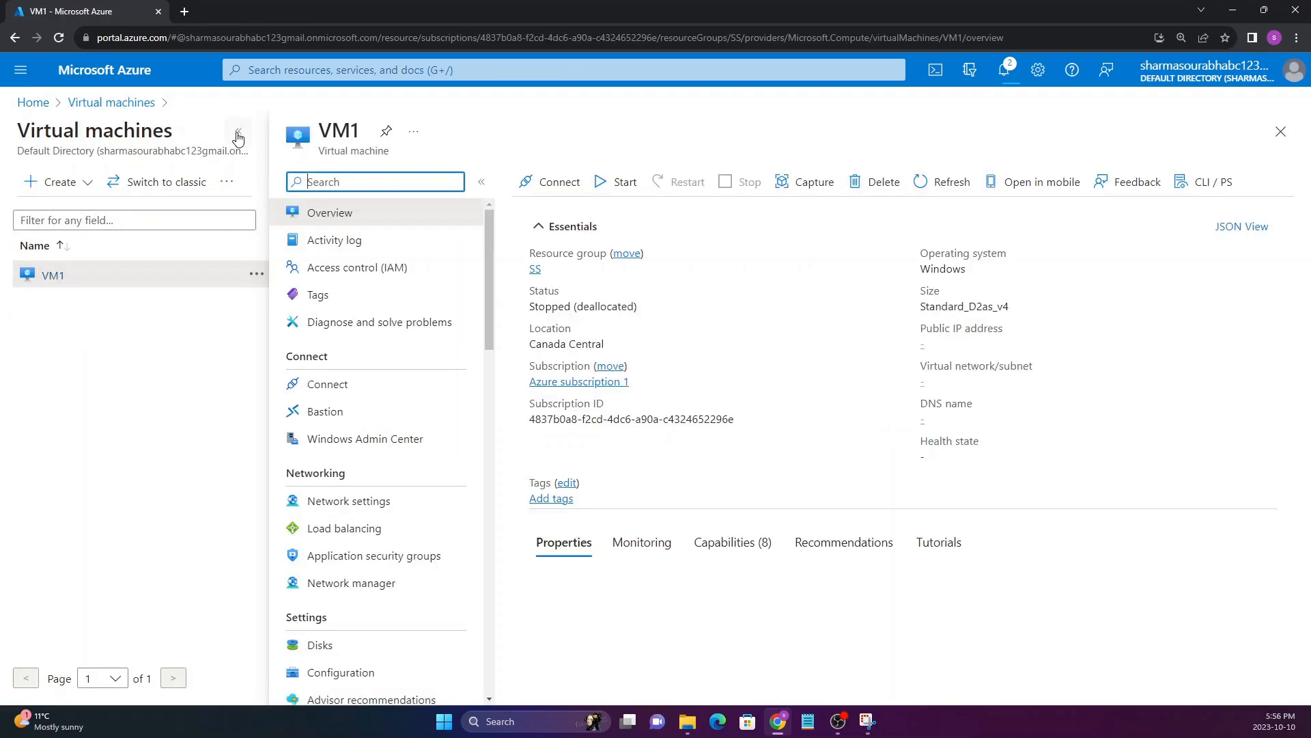
left_click(238, 132)
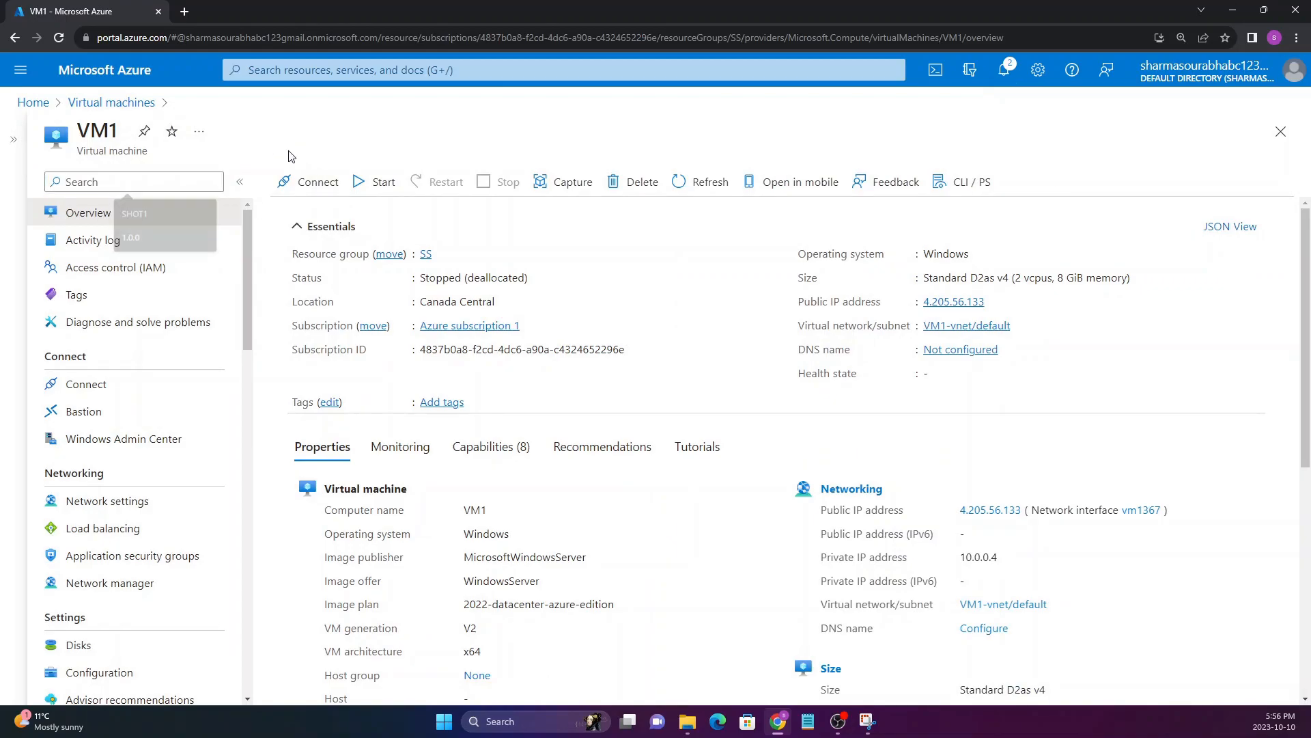
left_click(383, 201)
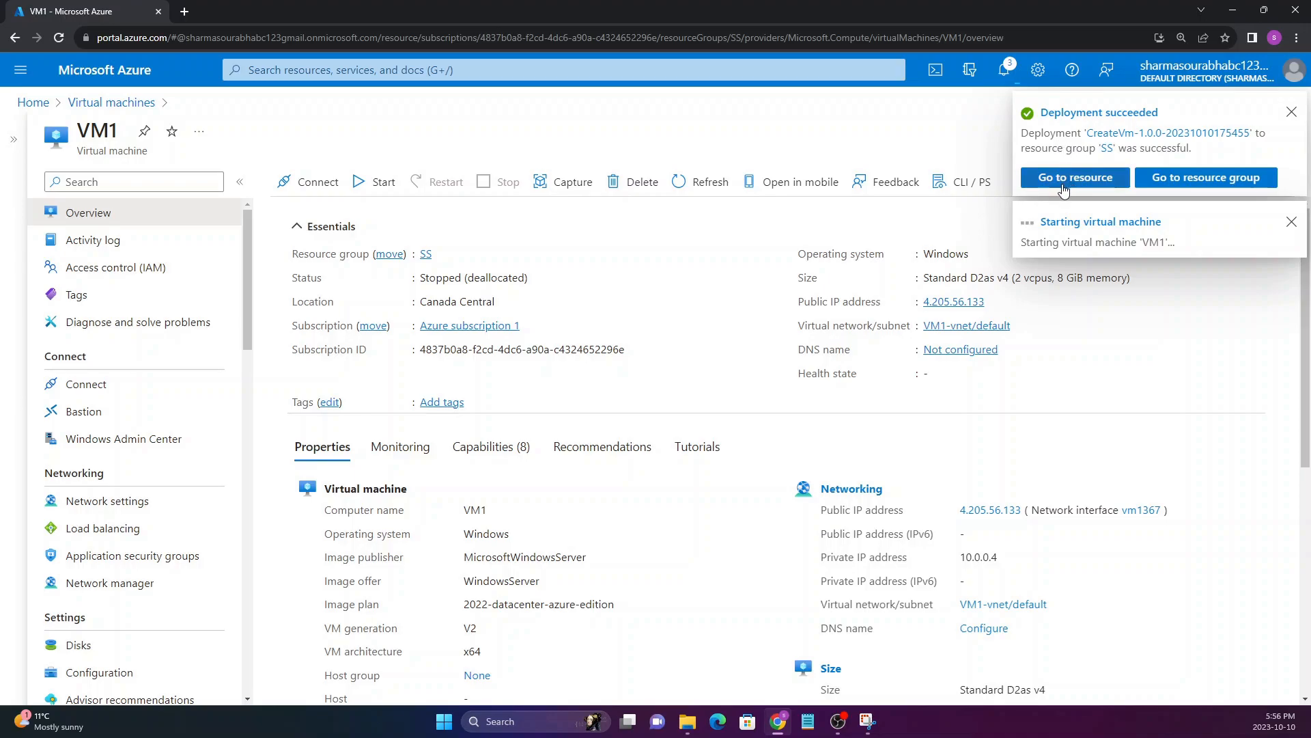
Duplicate the VM1 browser tab and show the list of all virtual machines in the copy
right_click(114, 13)
left_click(180, 107)
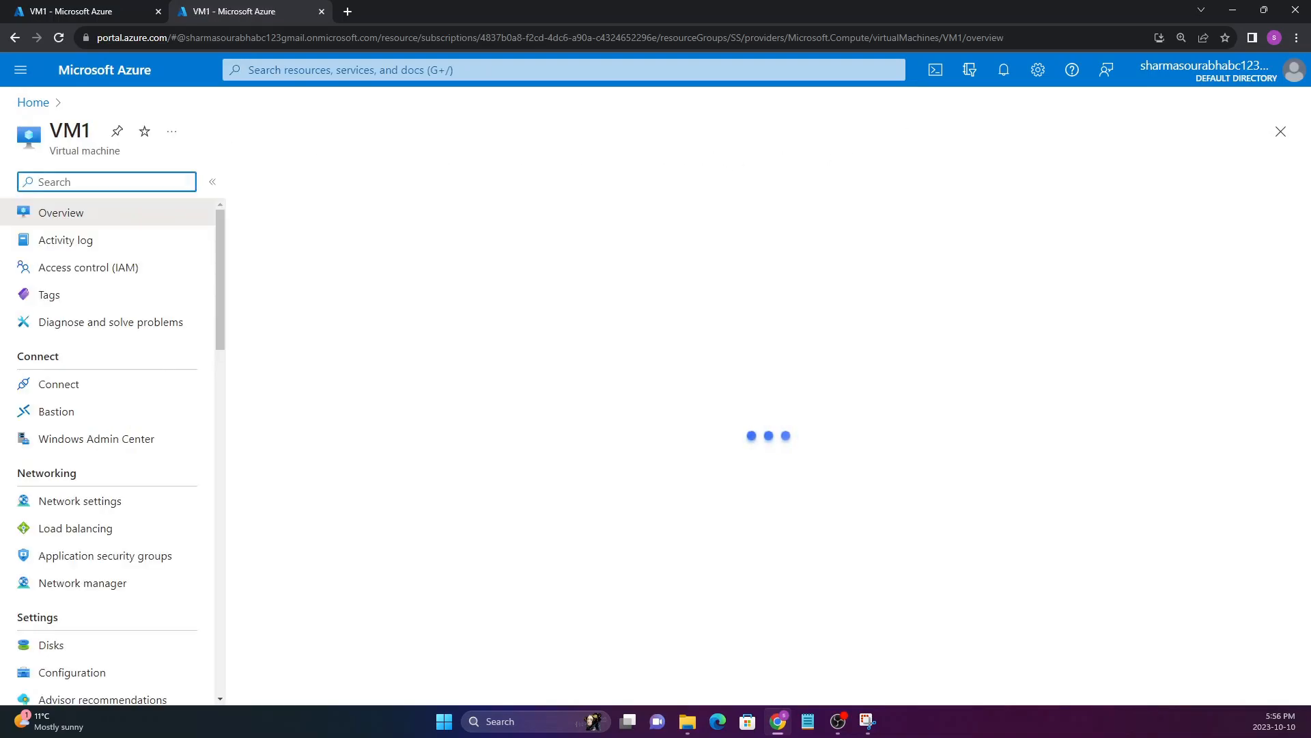
left_click(33, 102)
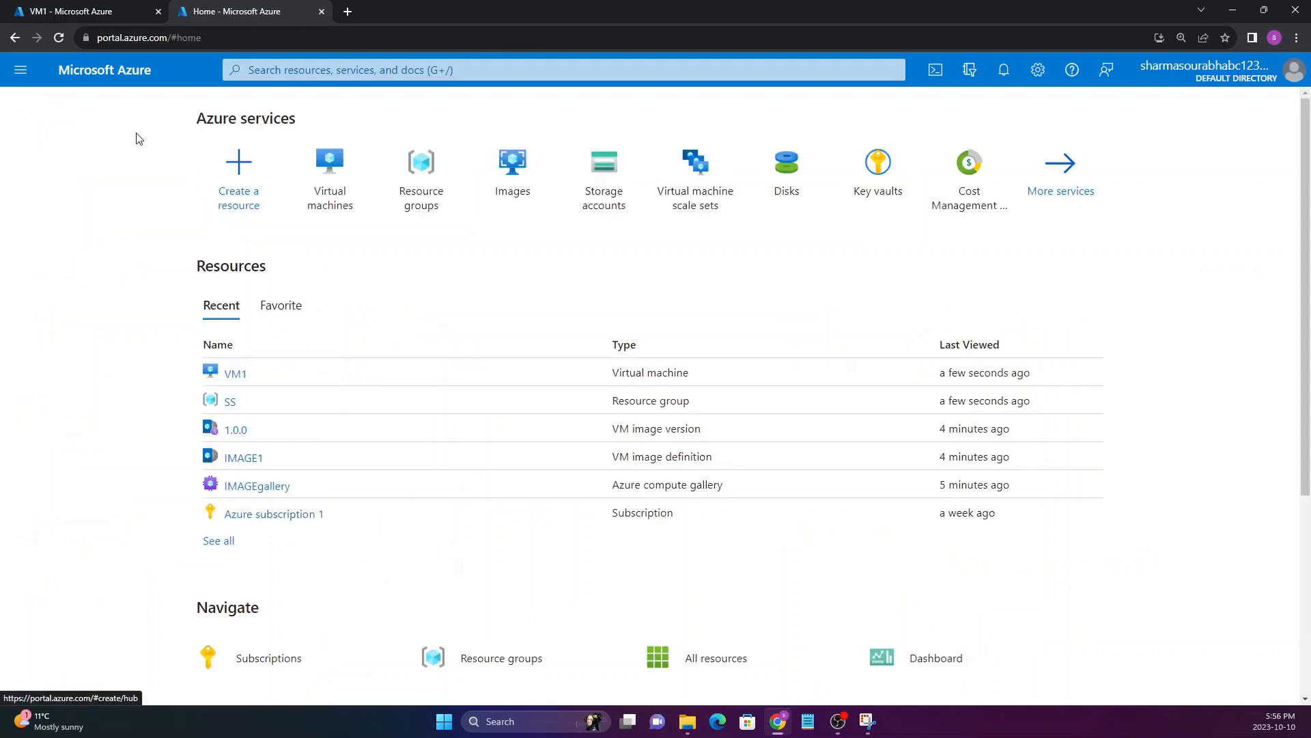
left_click(339, 200)
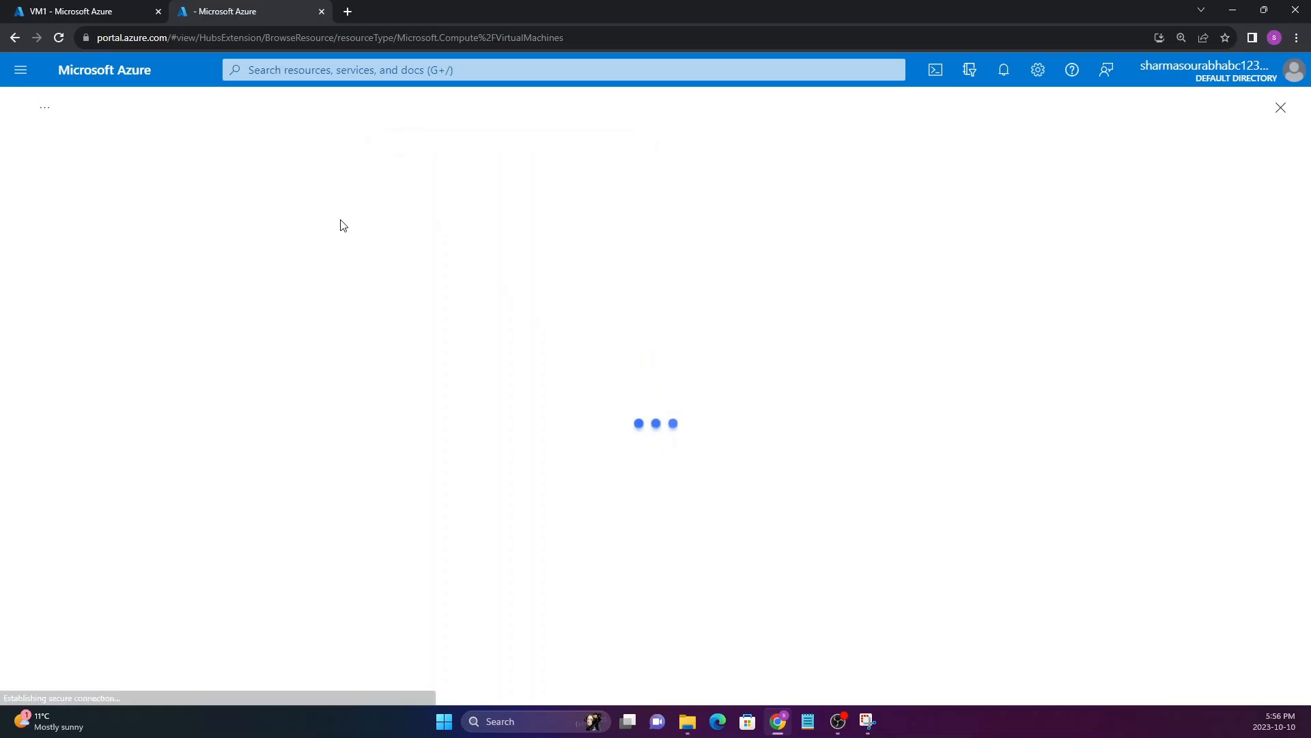
left_click(104, 221)
left_click(168, 417)
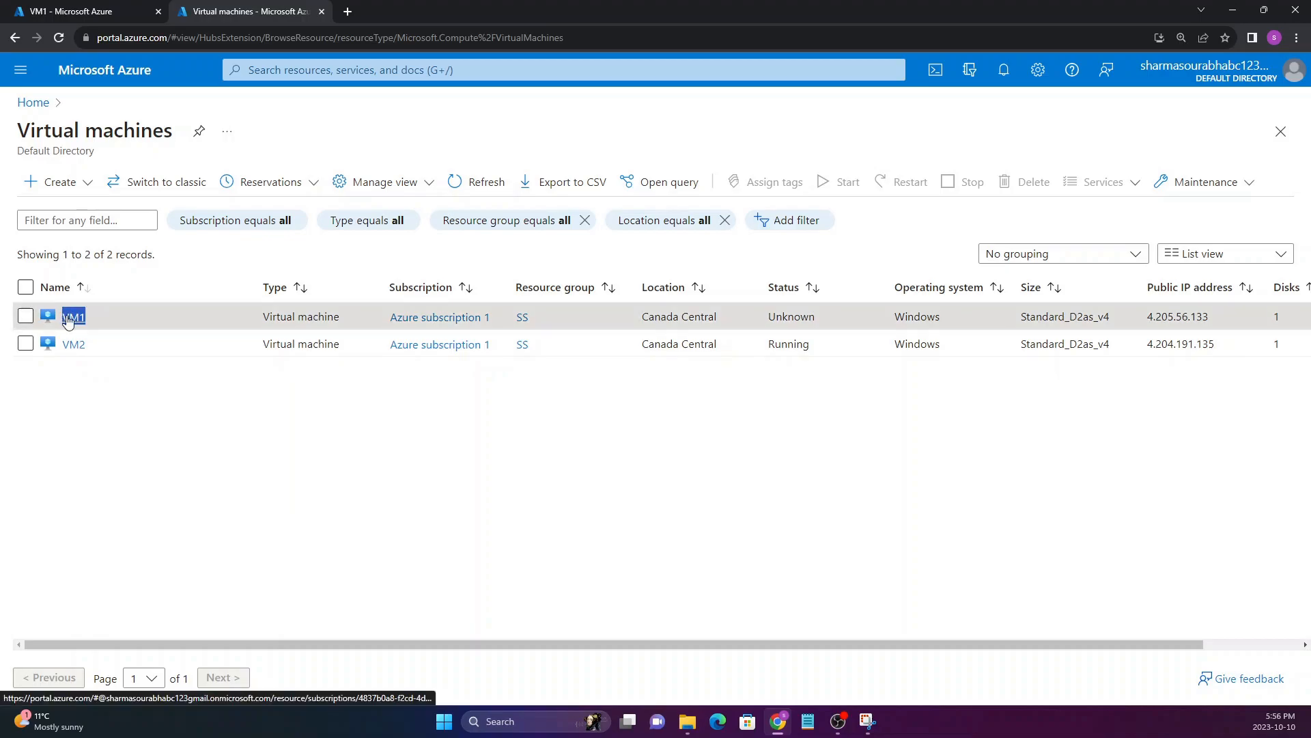
Open VM2's overview in the second browser tab and compare its public IP address with VM1's
left_click(118, 12)
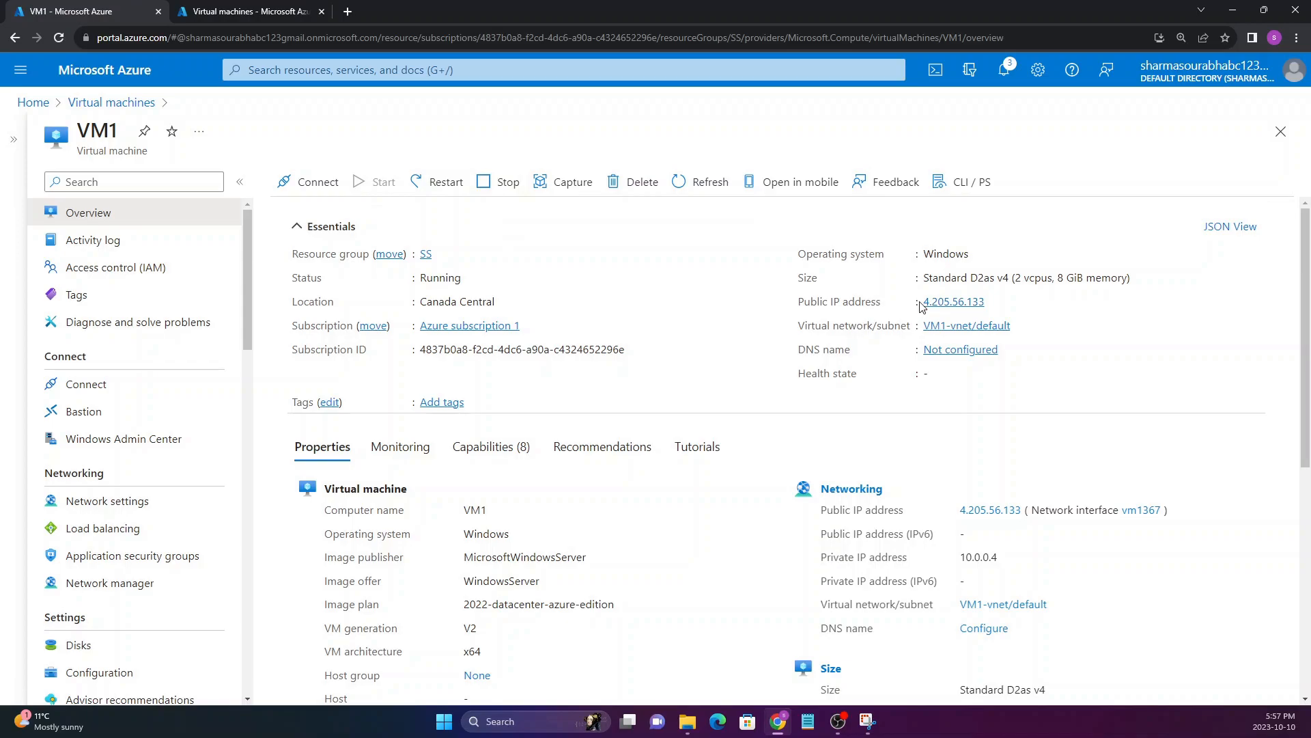
left_click_drag(919, 301, 985, 301)
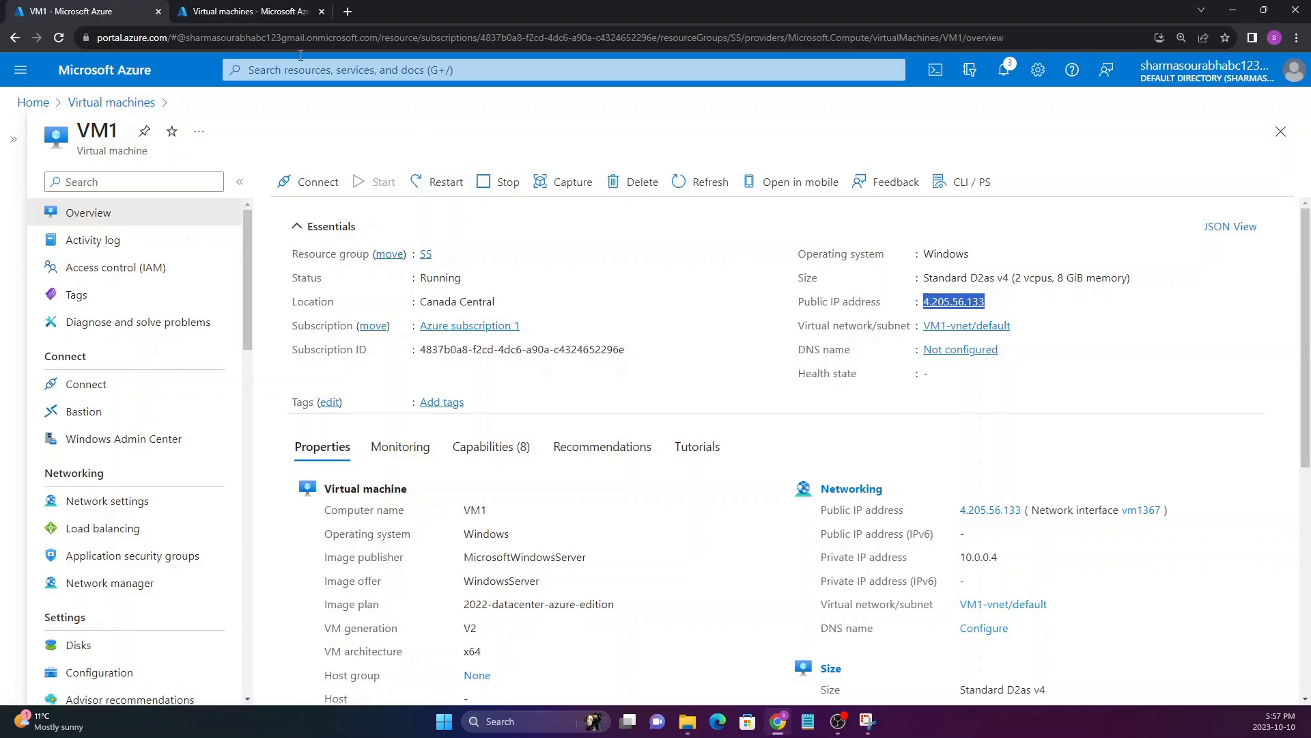
left_click(246, 12)
left_click(74, 345)
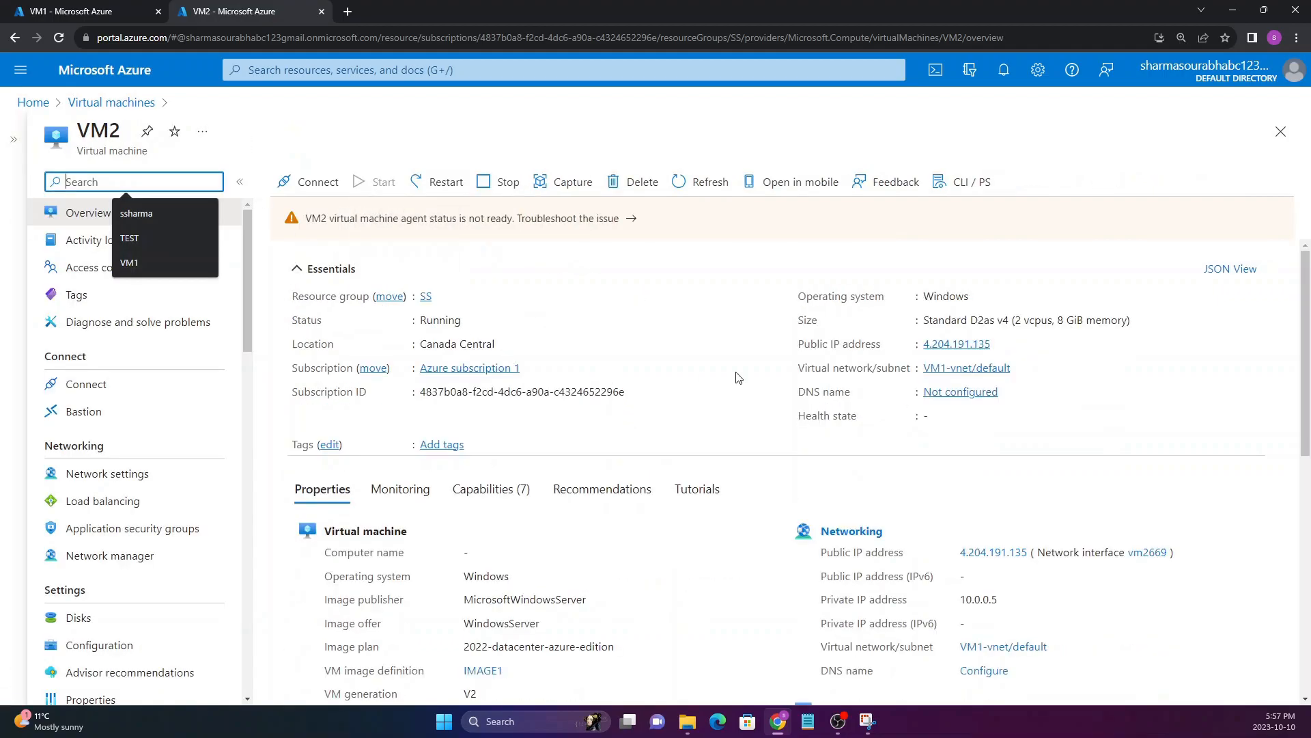
left_click_drag(923, 345, 980, 346)
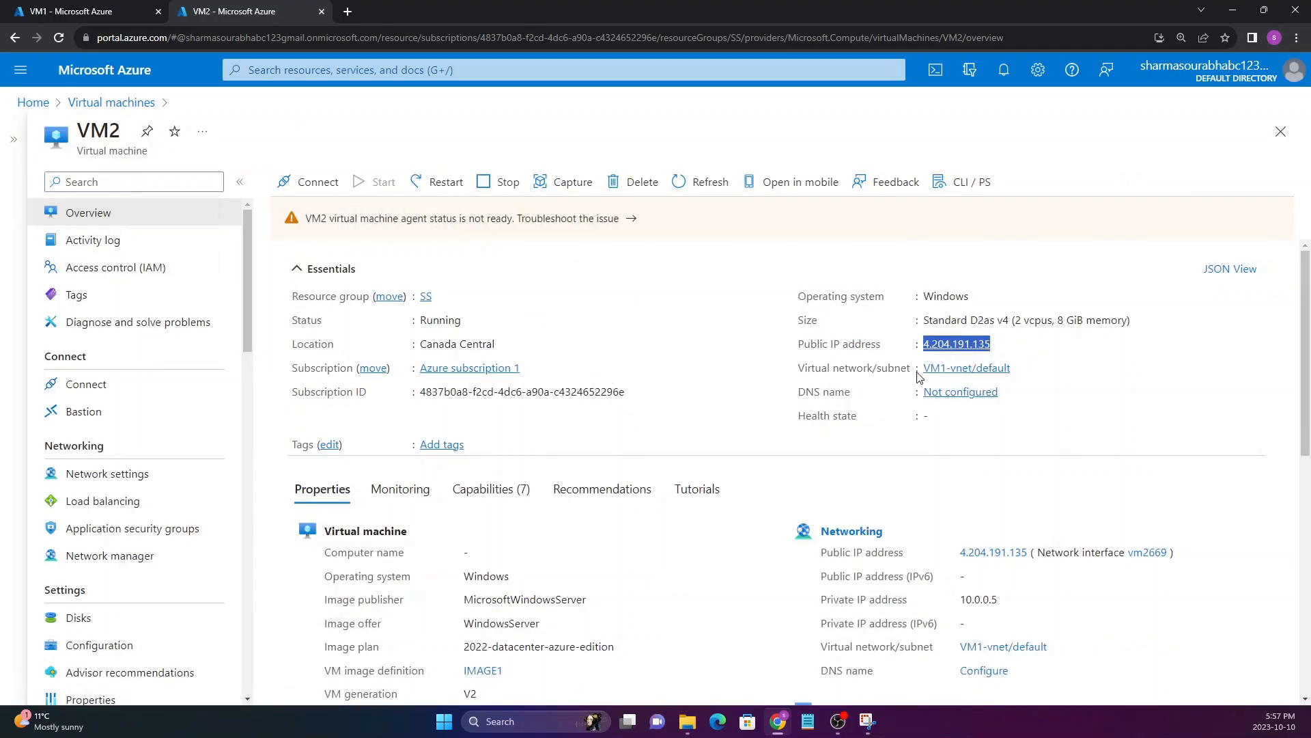
left_click(76, 8)
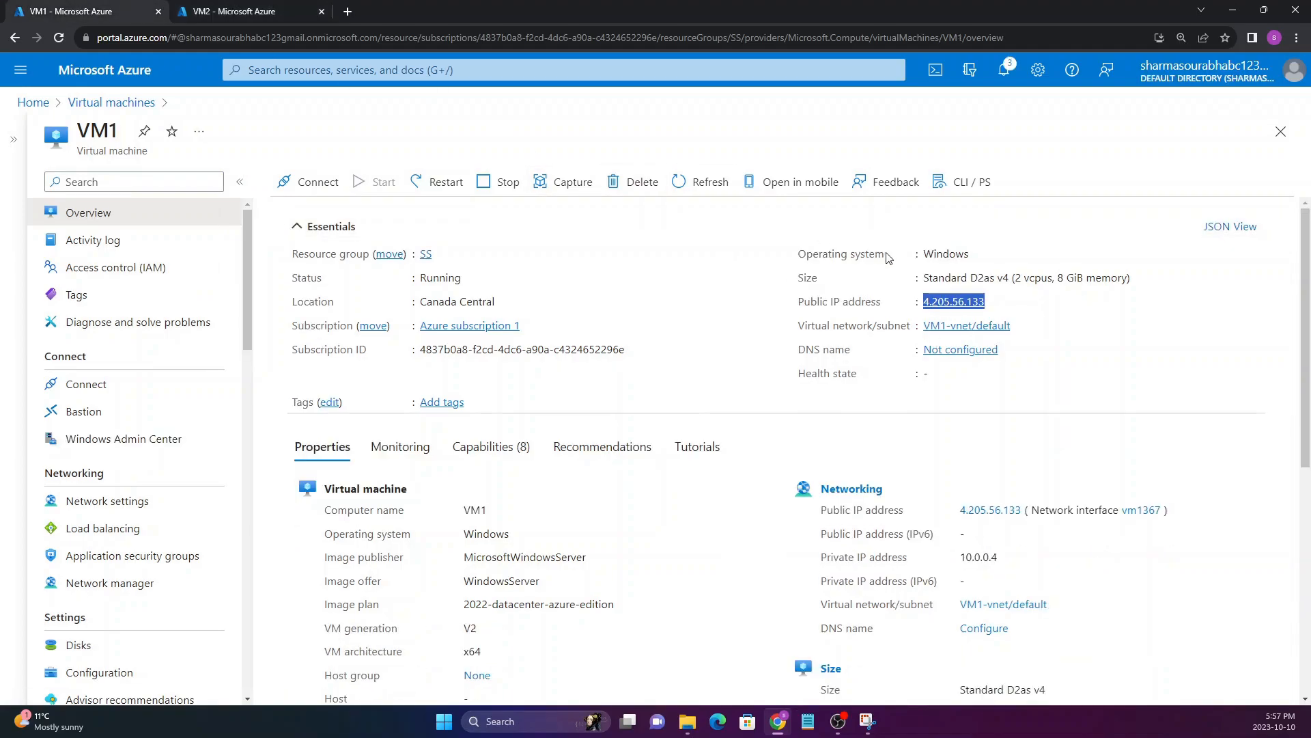
left_click(284, 8)
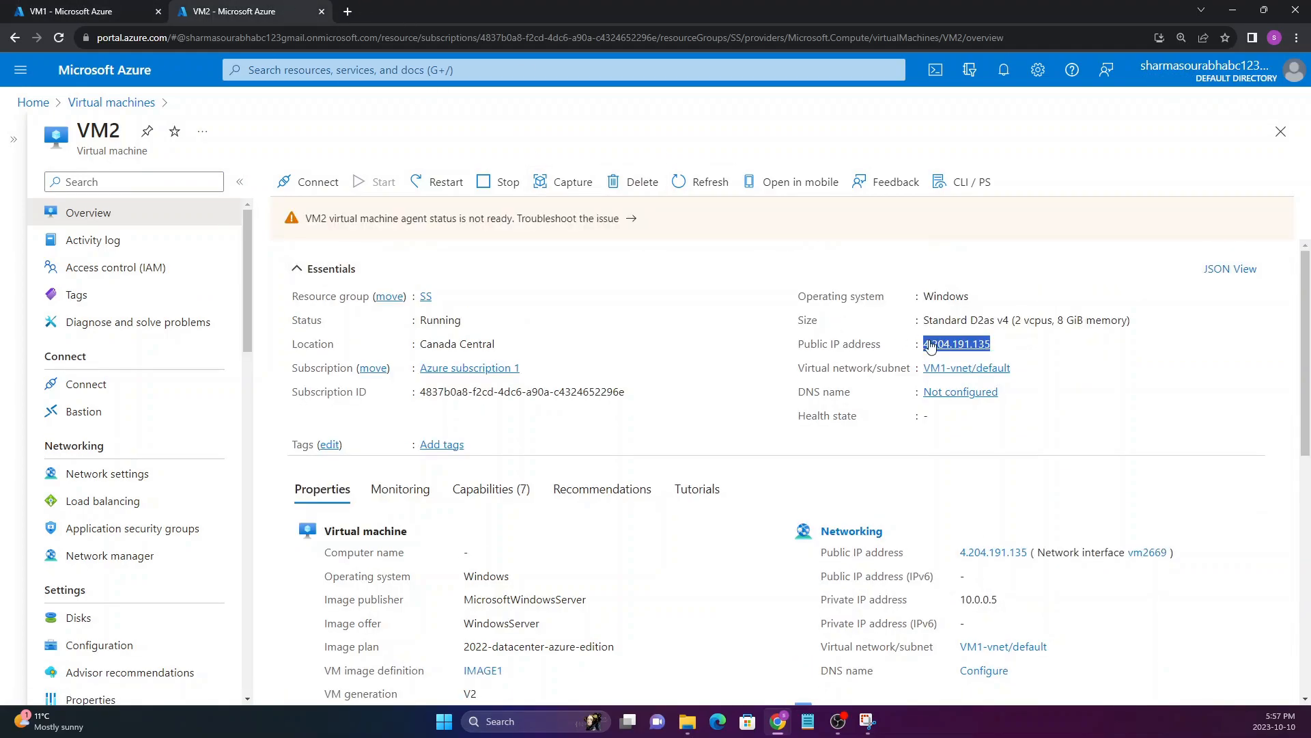
Copy VM1's public IP address and load 4.205.56.133/default.html in a new browser tab
left_click(147, 12)
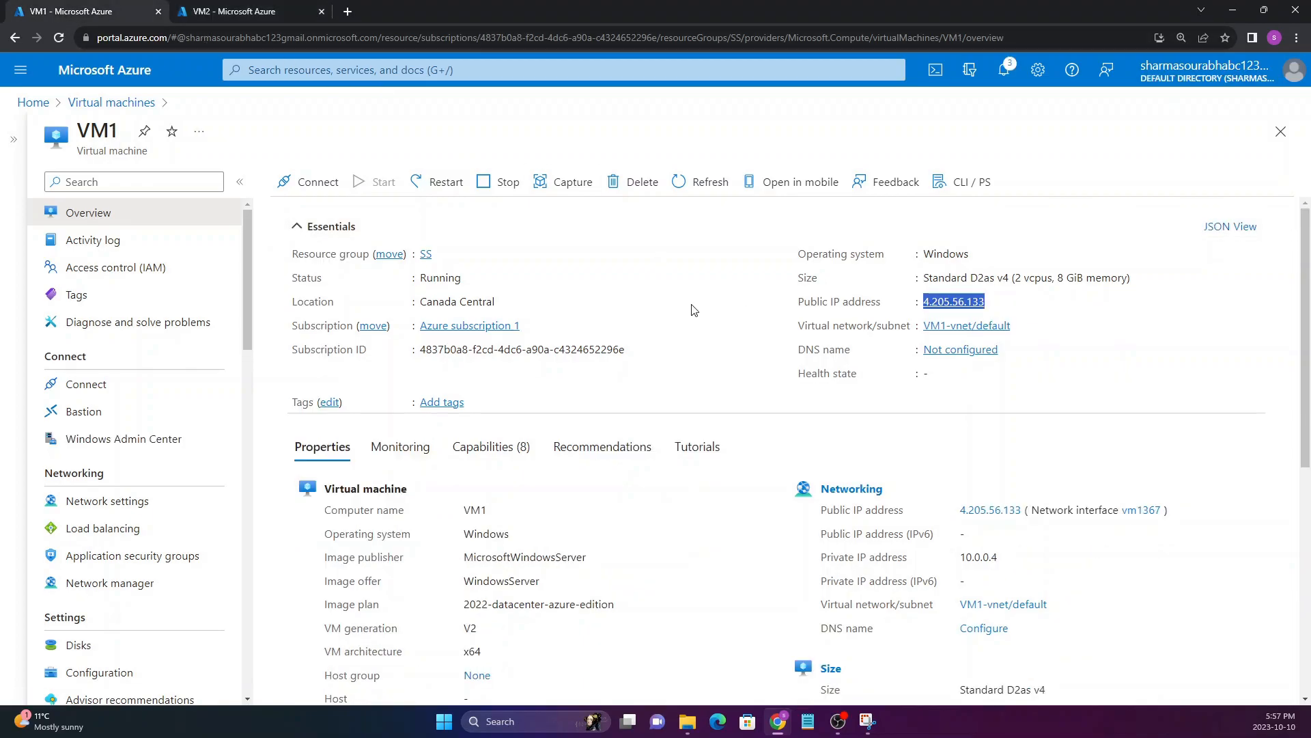
left_click(994, 302)
left_click(347, 13)
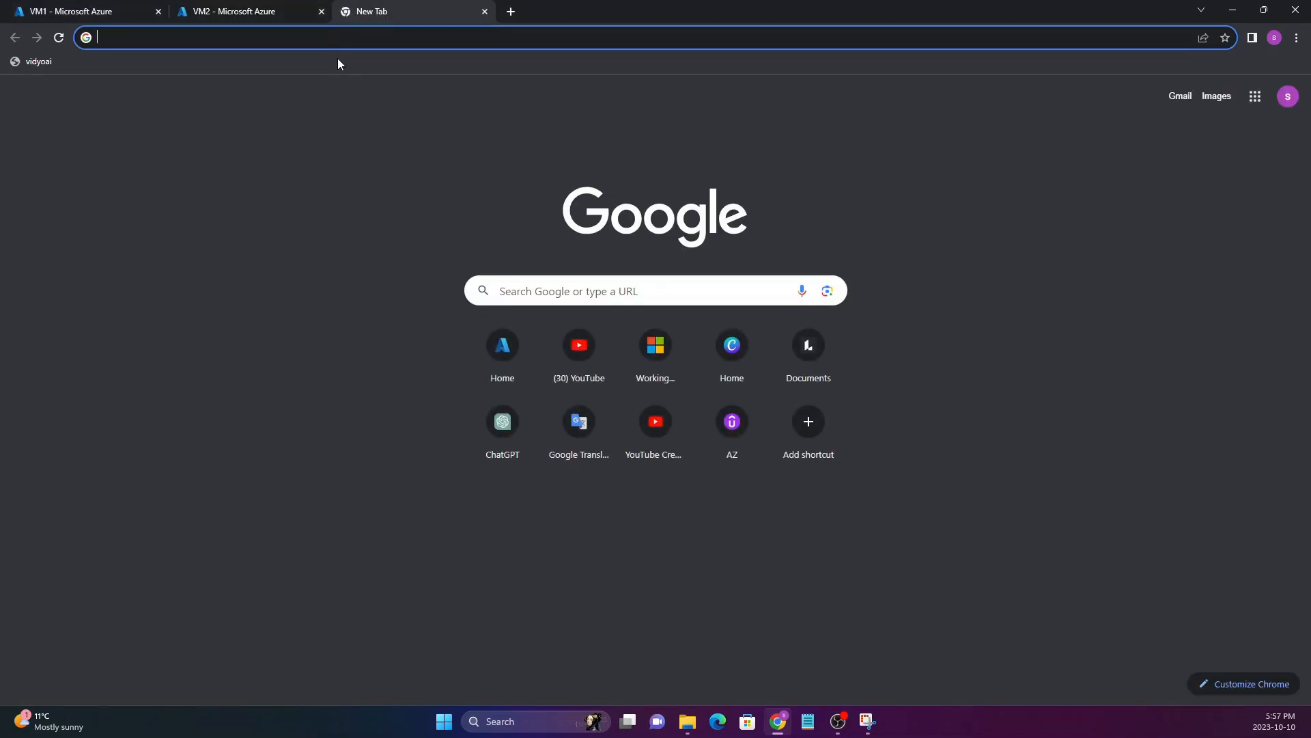
key("ctrl+v")
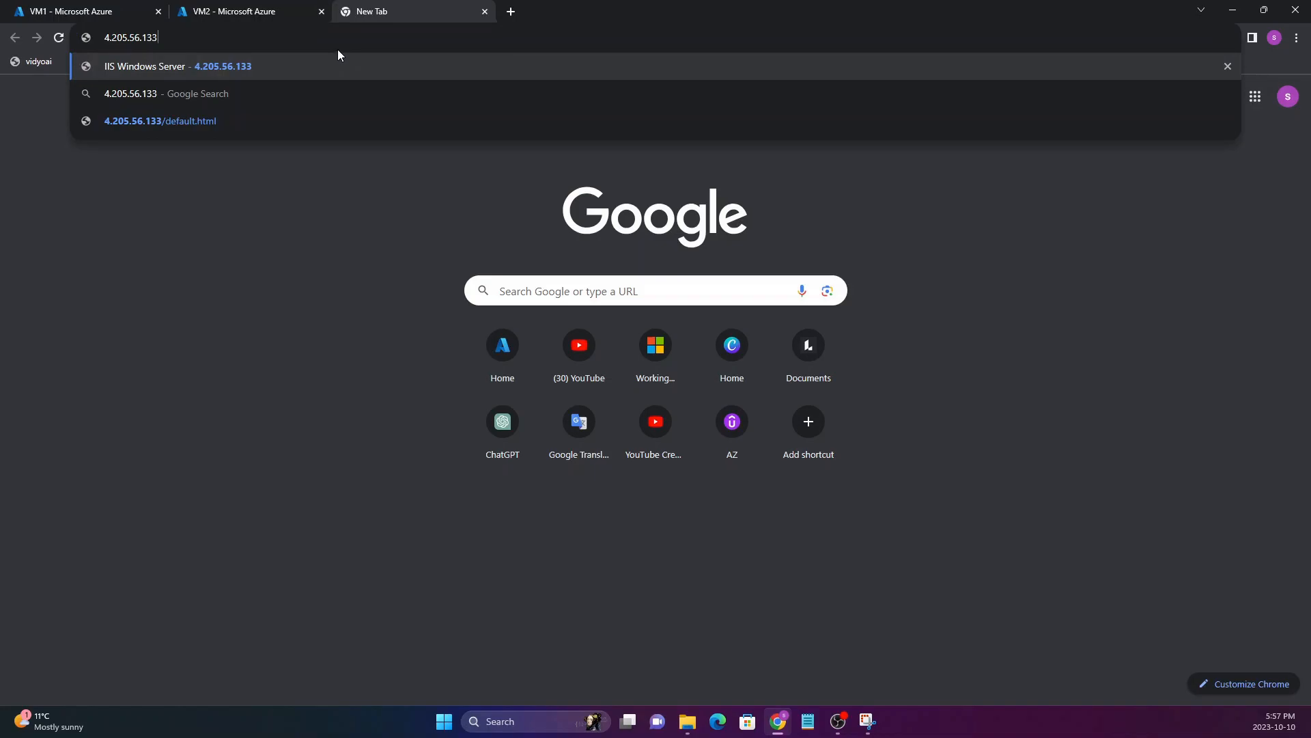
type("\\def")
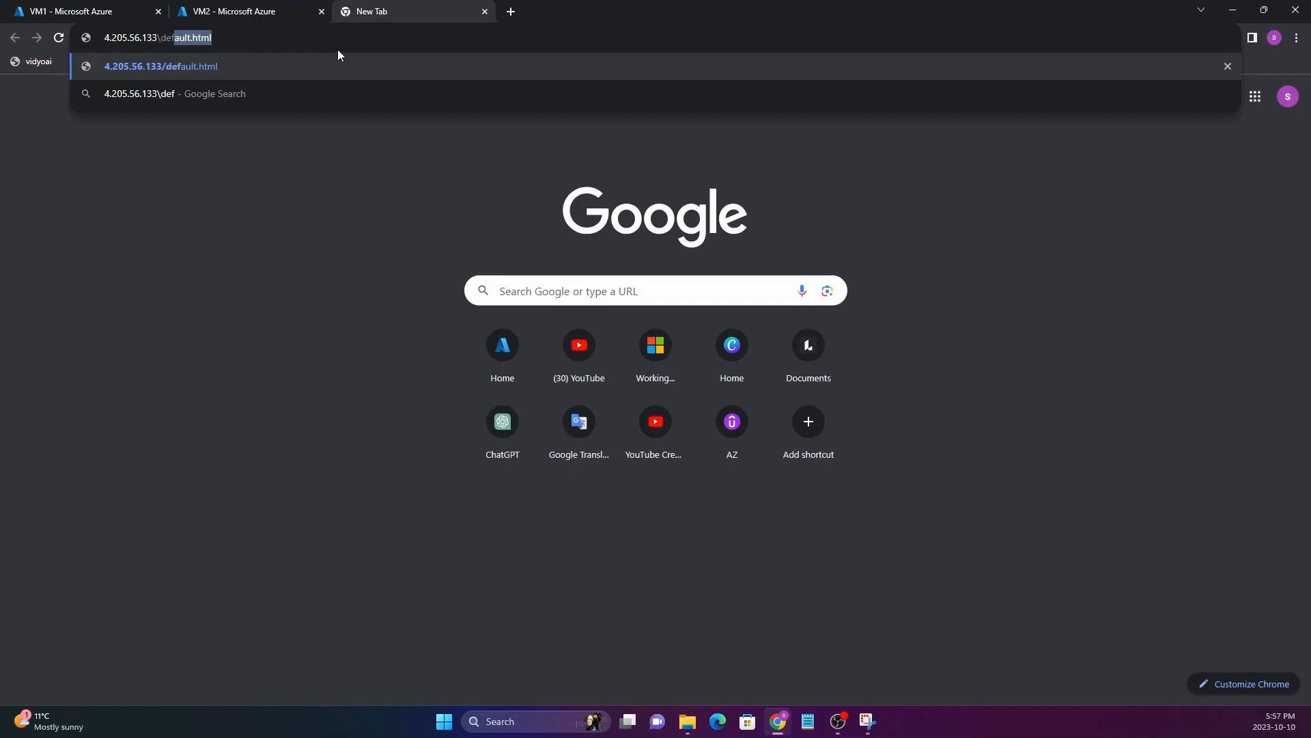
type("ault.html")
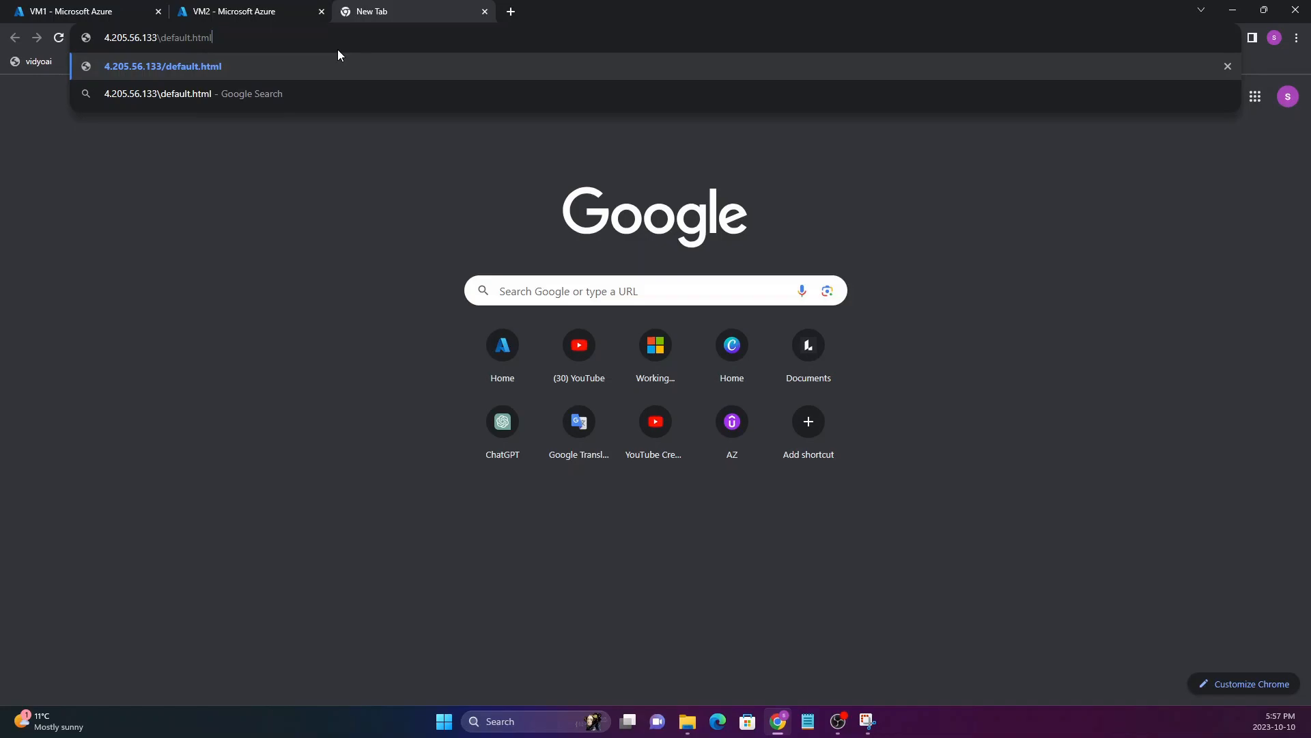
key("Return")
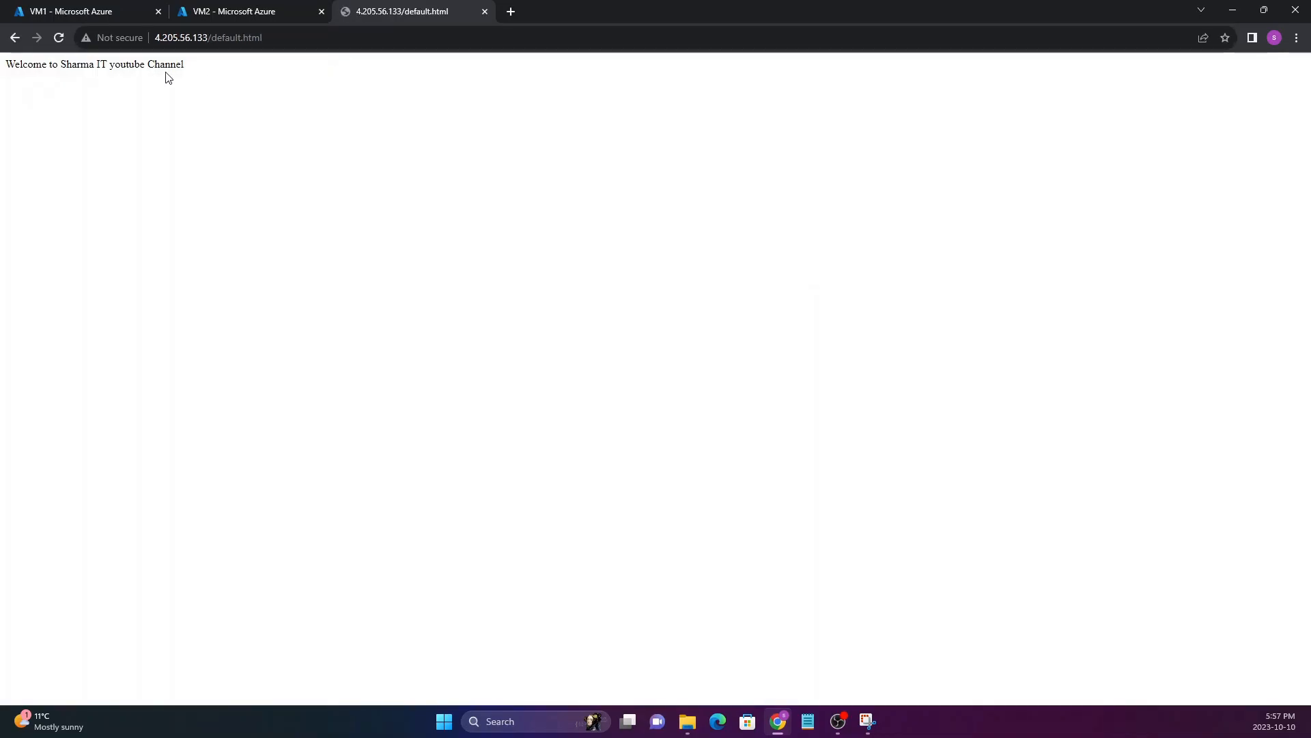
left_click(153, 38)
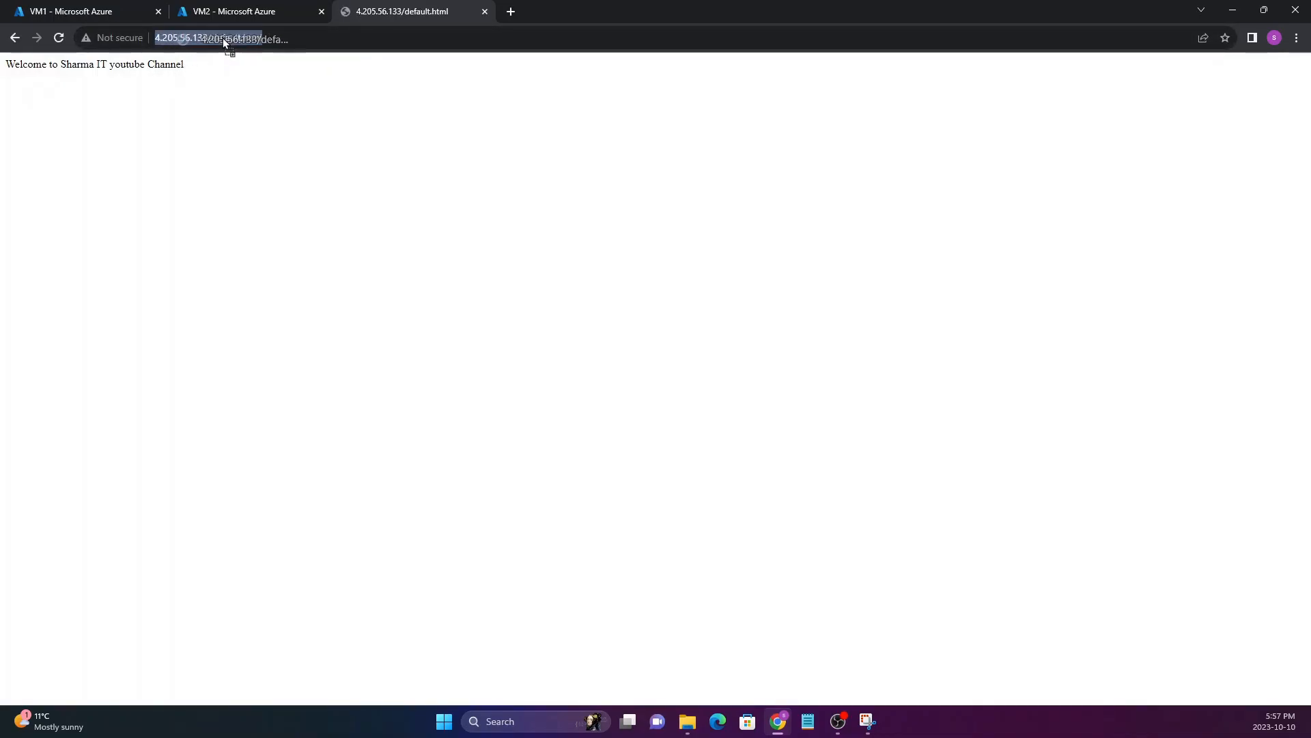